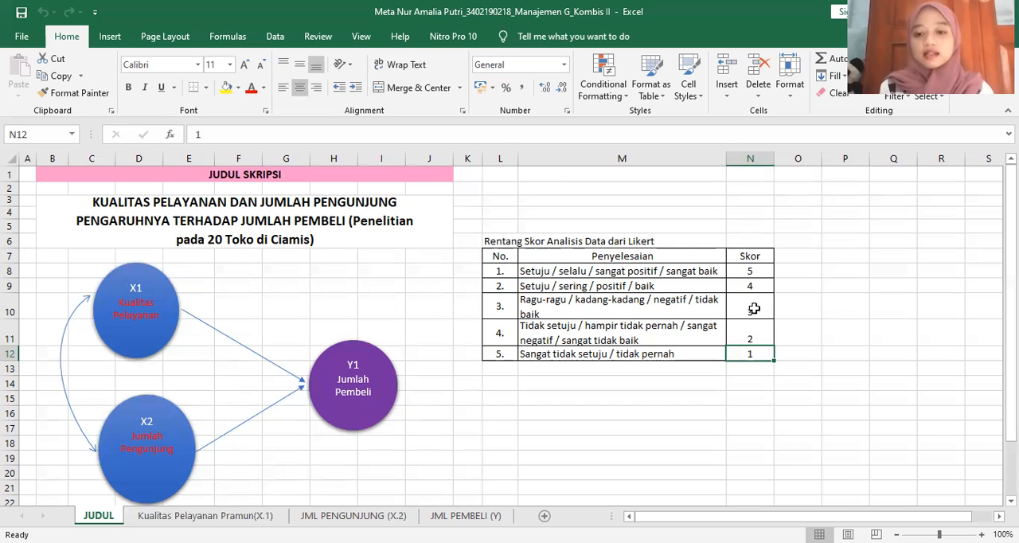
# Review the scores in the Likert scale table from Setuju (5) to Sangat tidak setuju (1), cells N8 to N12
pyautogui.click(755, 272)
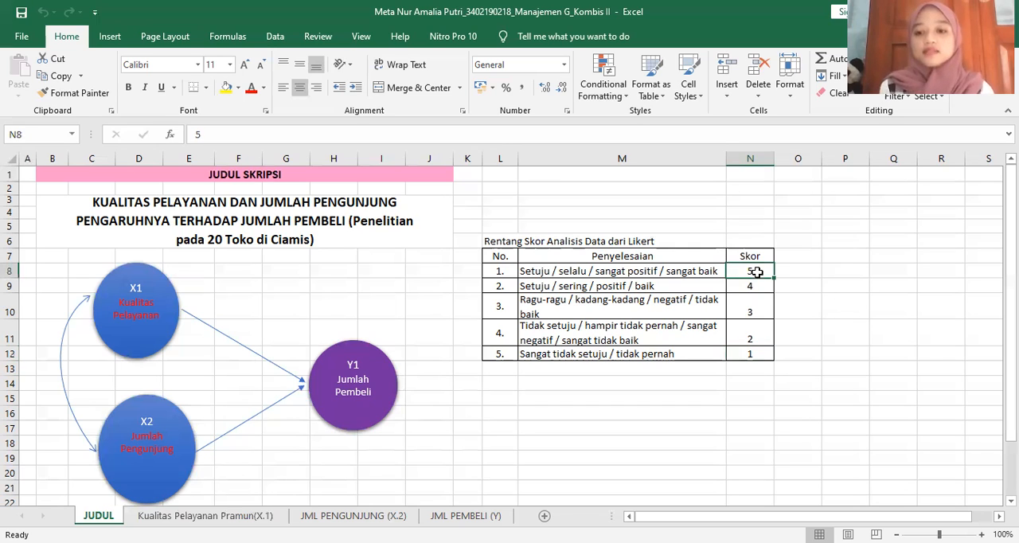
pyautogui.press('Down')
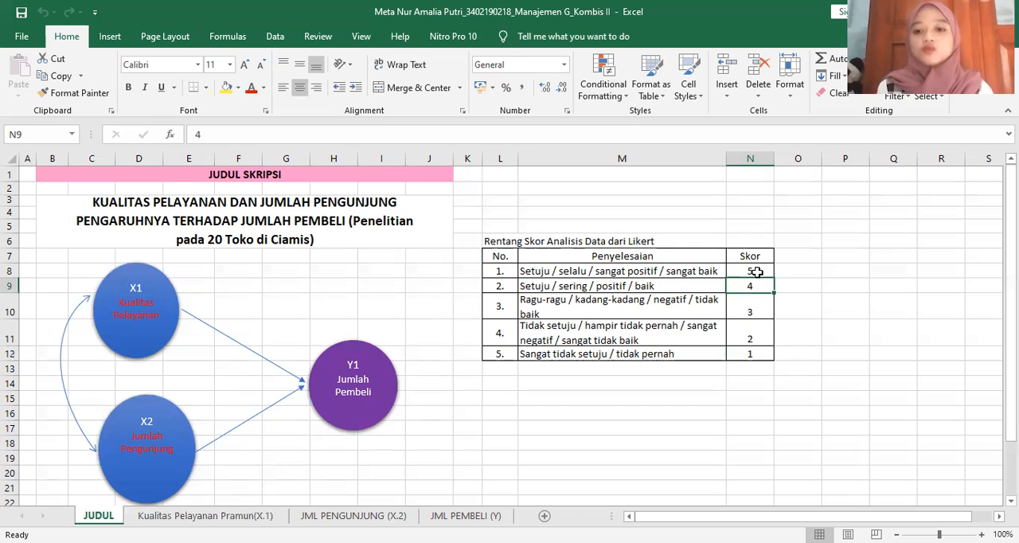
pyautogui.press('Down')
pyautogui.press('Down')
pyautogui.press('Down')
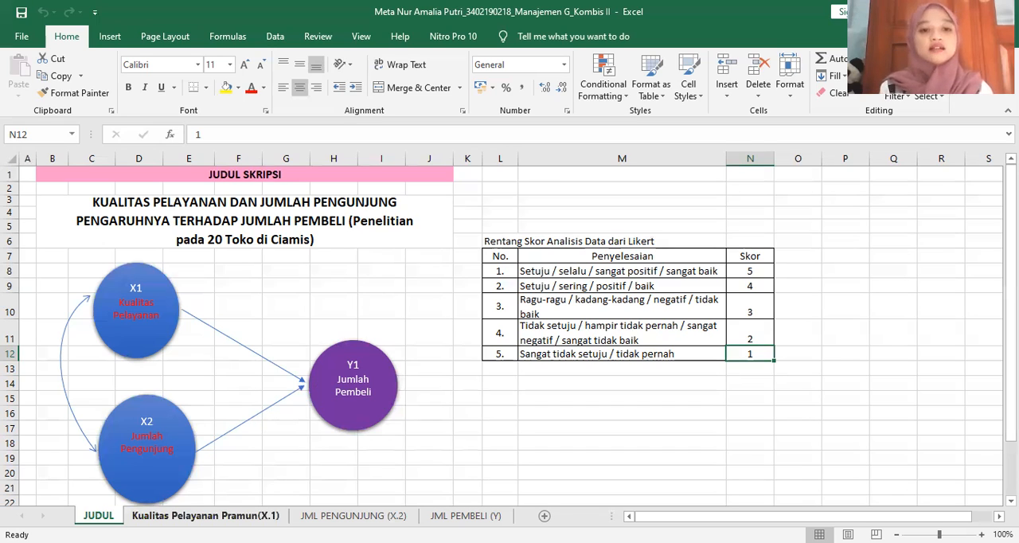
# Open the Kualitas Pelayanan Pramun(X.1) sheet and review its question headers 1–10 and respondent rows 1–20
pyautogui.click(205, 515)
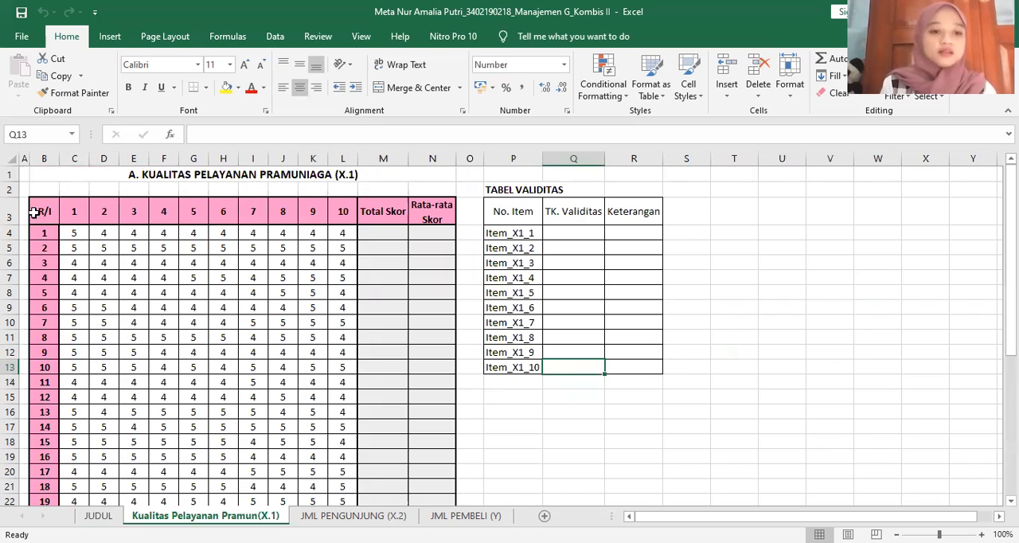
pyautogui.moveTo(69, 211); pyautogui.dragTo(340, 212)
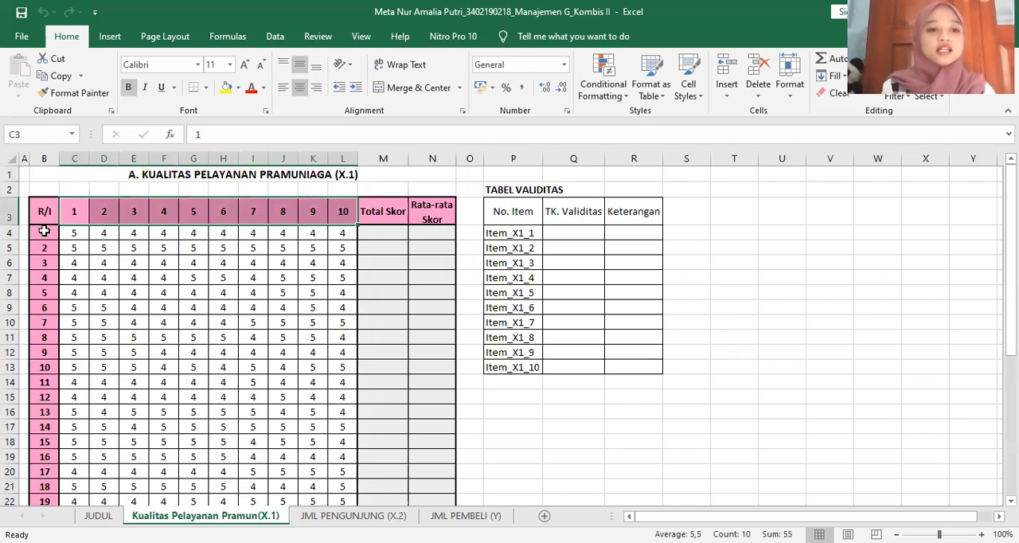
pyautogui.moveTo(44, 231); pyautogui.dragTo(43, 437)
pyautogui.scroll(-1, 46, 439)
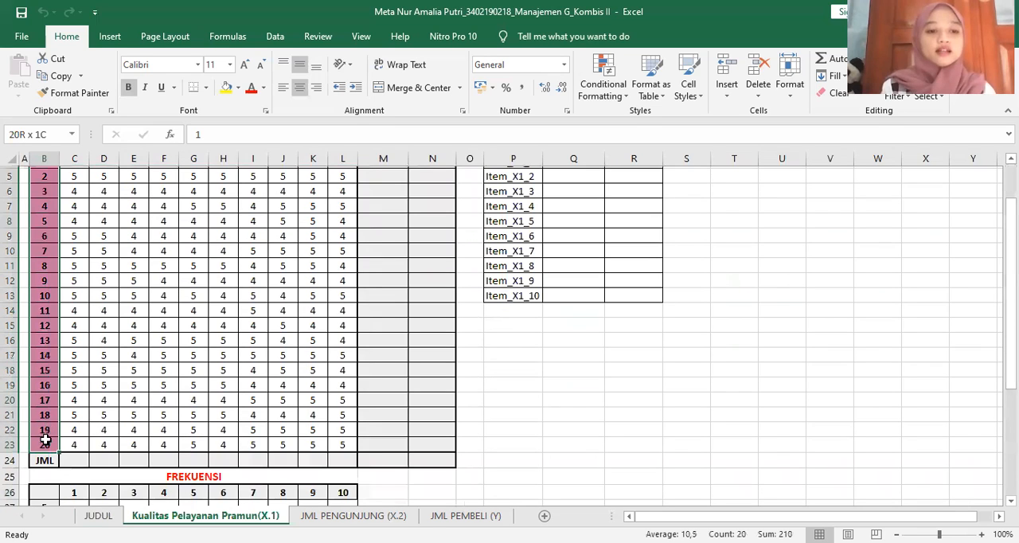
pyautogui.scroll(-1, 669, 378)
pyautogui.click(686, 382)
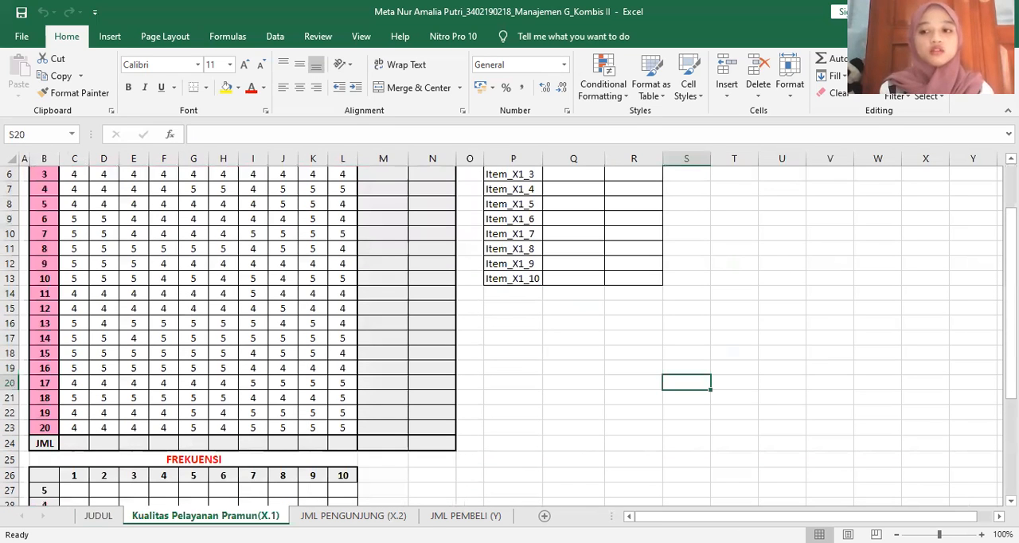
# Use AutoSum on C4:M24 to fill the Total Skor column and the JML row
pyautogui.scroll(2, 686, 382)
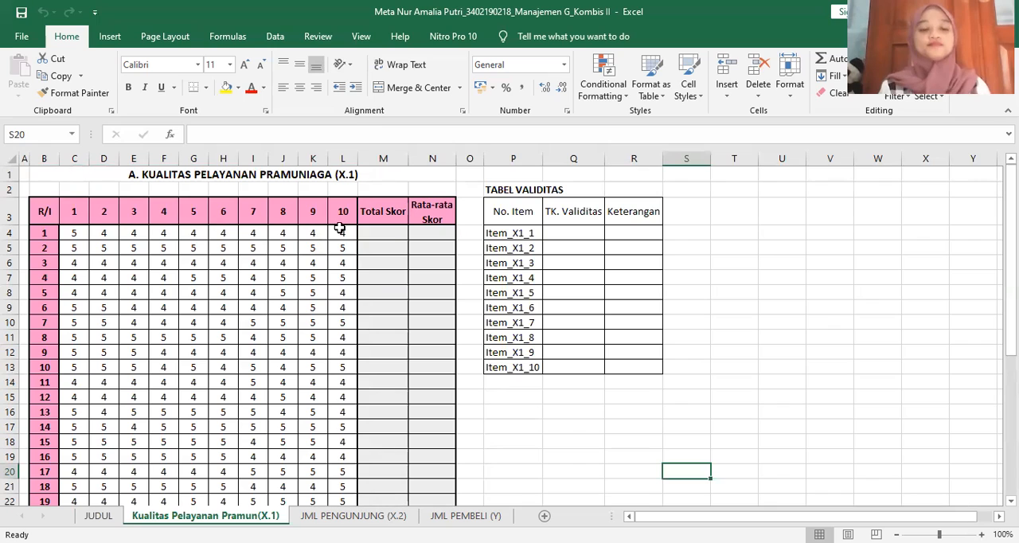
pyautogui.click(386, 232)
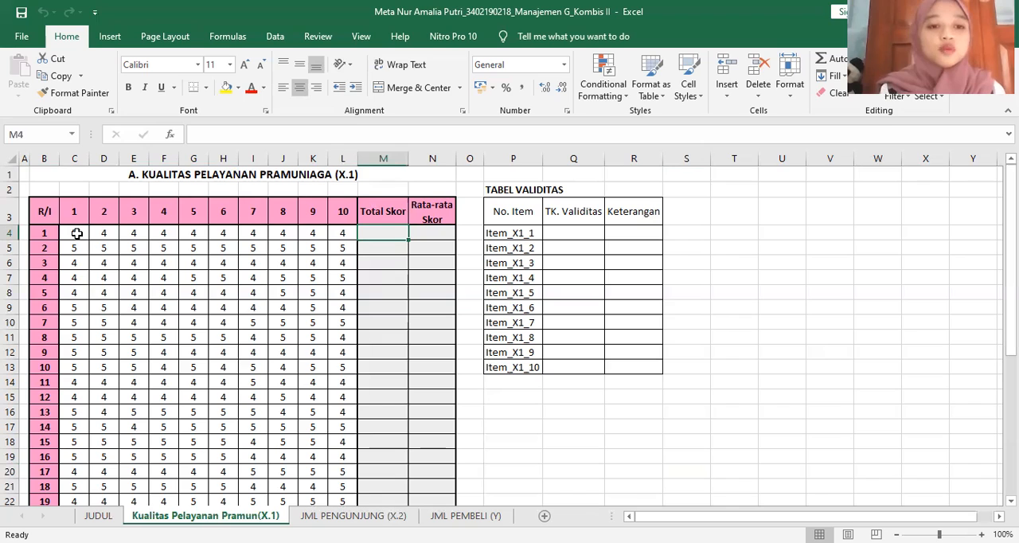
pyautogui.moveTo(74, 233); pyautogui.dragTo(377, 460)
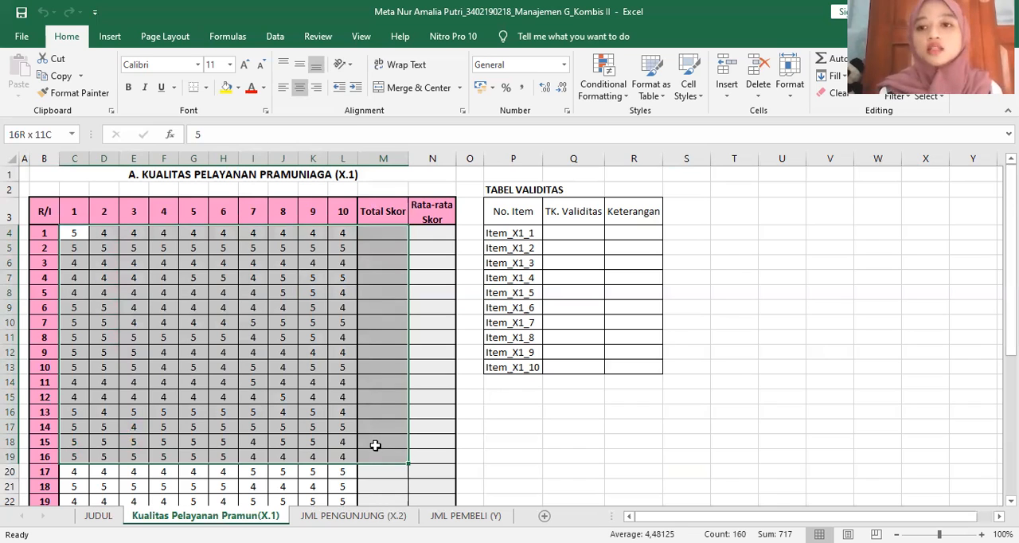
pyautogui.moveTo(375, 446); pyautogui.dragTo(382, 443)
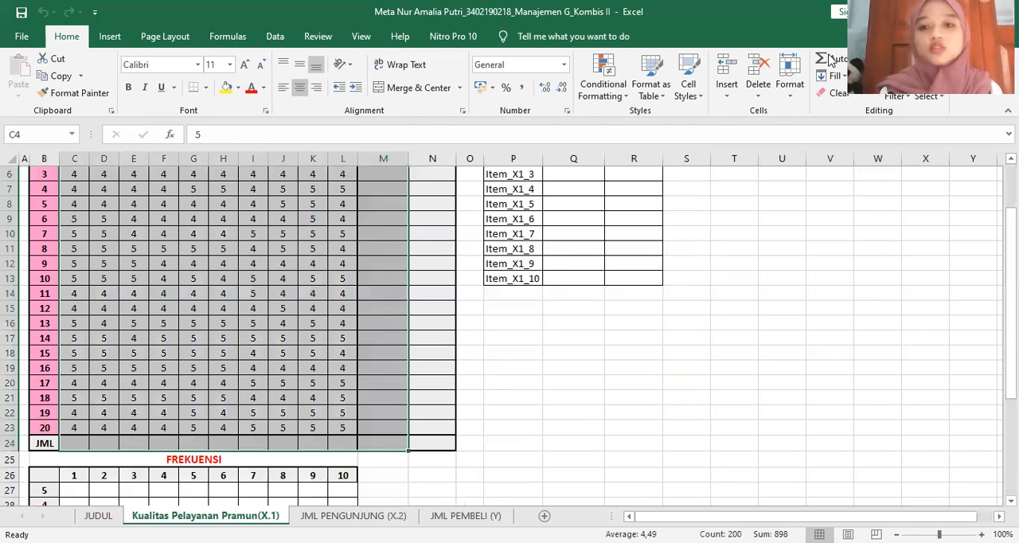
pyautogui.click(829, 60)
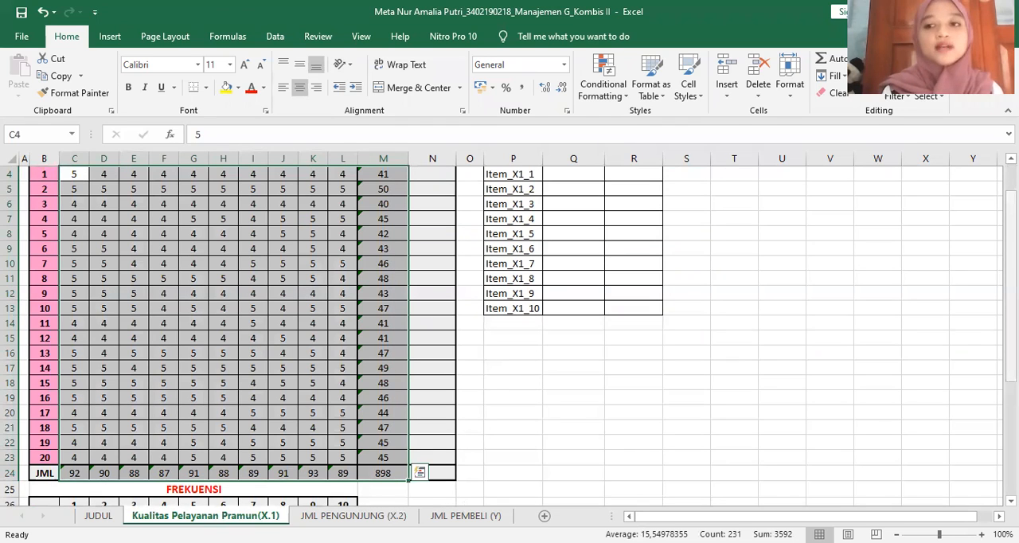
# Enter the formula =M4/10 in N4 to calculate the first respondent's Rata-rata Skor
pyautogui.scroll(1, 435, 233)
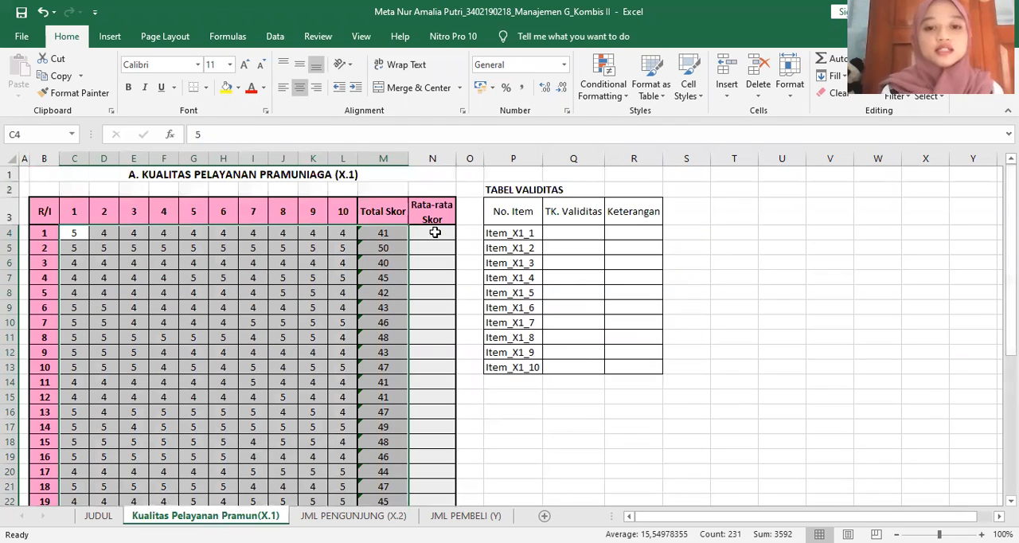
pyautogui.click(435, 232)
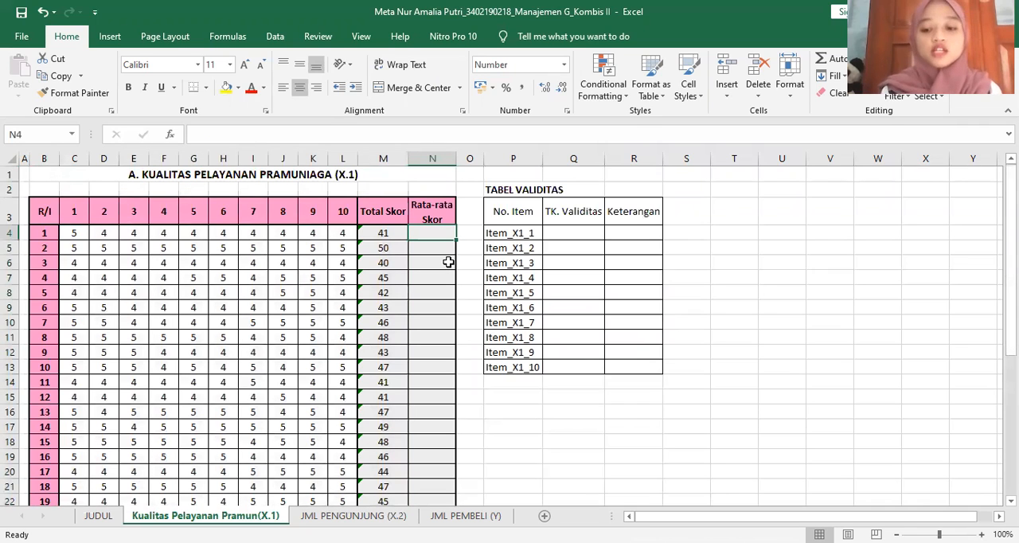
pyautogui.write('=')
pyautogui.click(392, 233)
pyautogui.write('/')
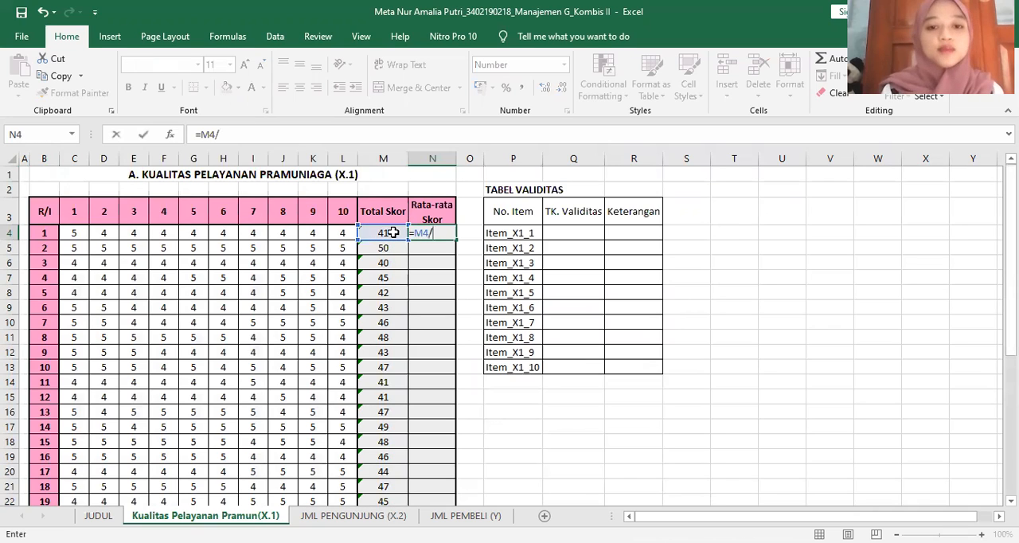
pyautogui.write('10')
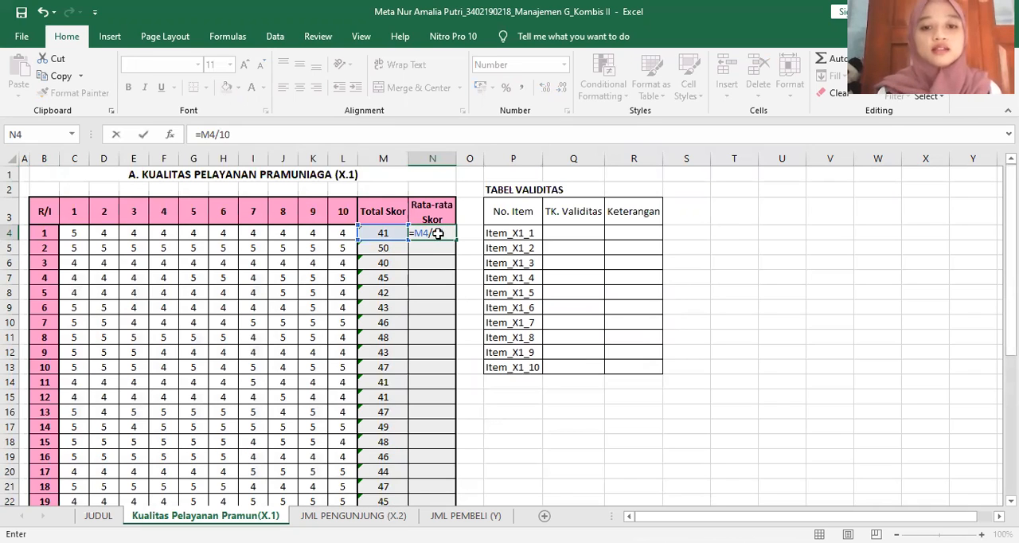
pyautogui.press('Return')
# Copy the average formula from N4 down to N23 for all 20 respondents
pyautogui.click(438, 235)
pyautogui.moveTo(454, 239); pyautogui.dragTo(452, 368)
pyautogui.scroll(-3, 451, 364)
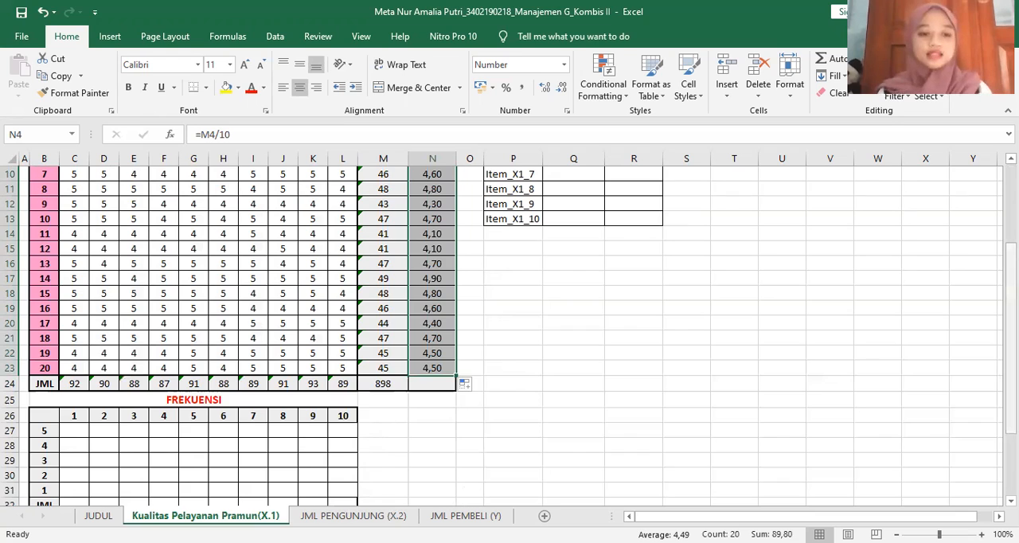
# Enter =COUNTIF(C$4:C$23;$B27) in C27 of the FREKUENSI table to count the 5 scores for question 1
pyautogui.scroll(-2, 509, 330)
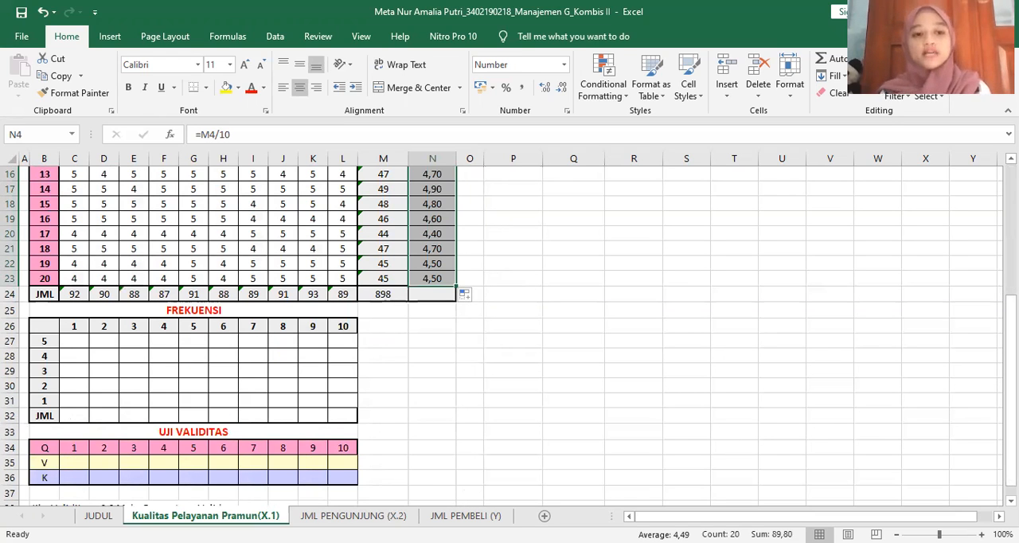
pyautogui.click(76, 341)
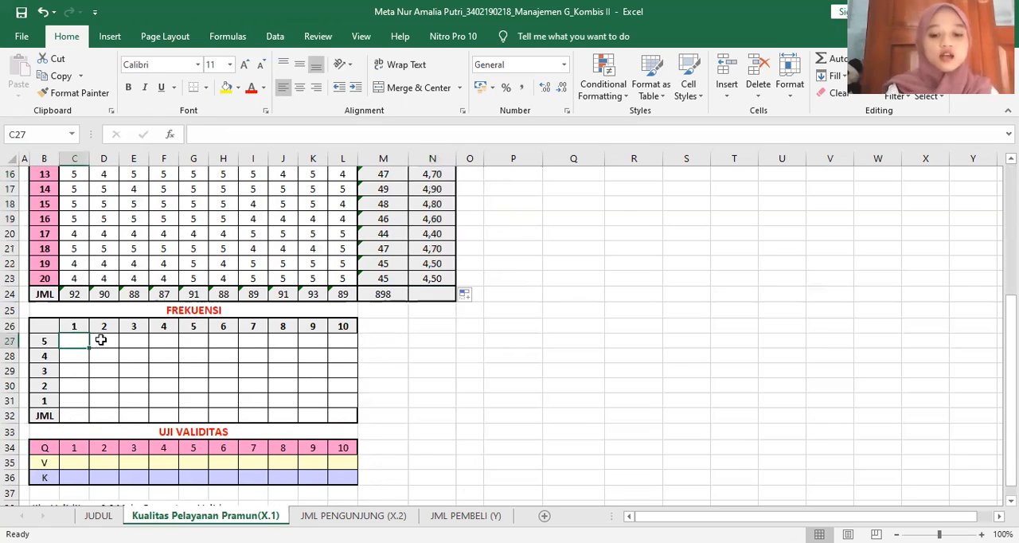
pyautogui.write('=c')
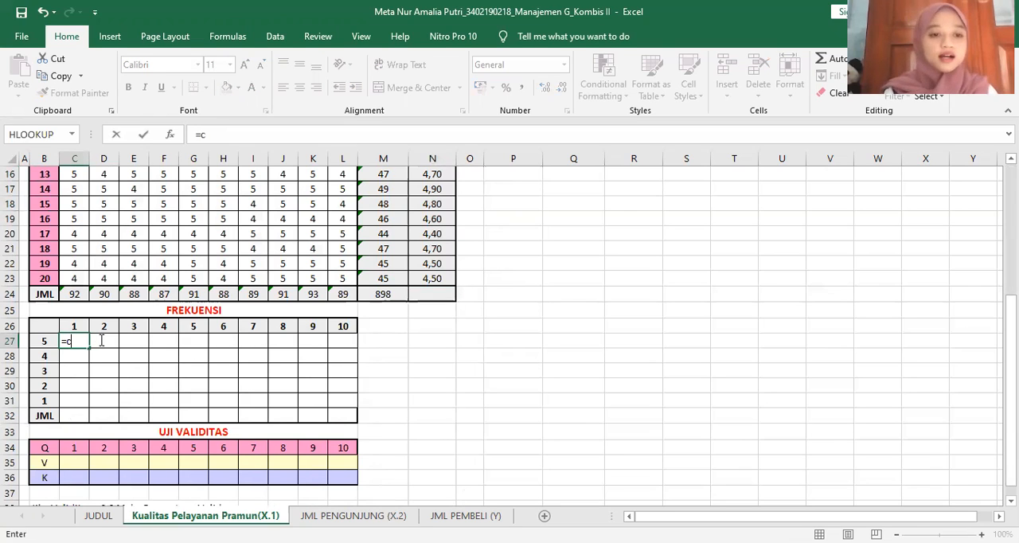
pyautogui.write('ountif(')
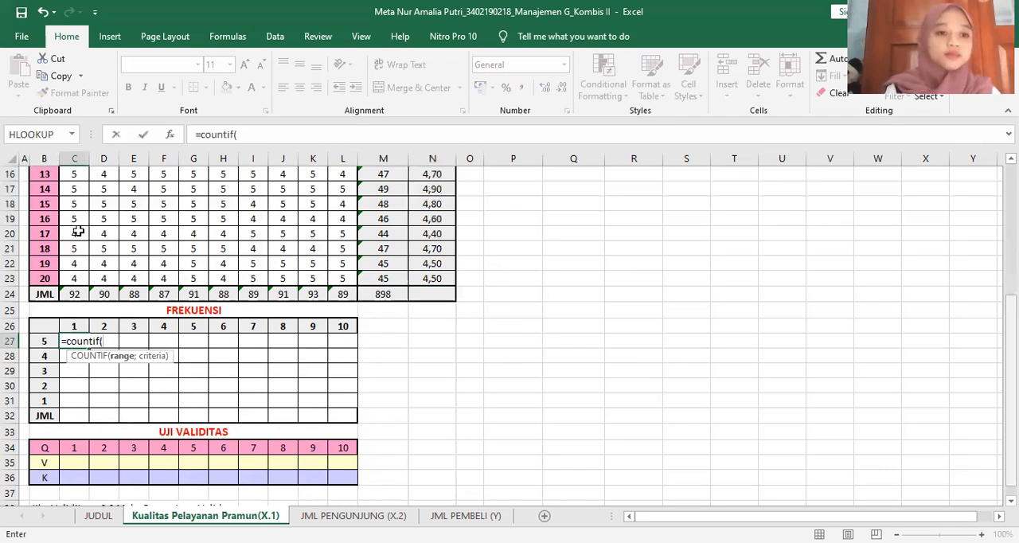
pyautogui.scroll(5, 77, 231)
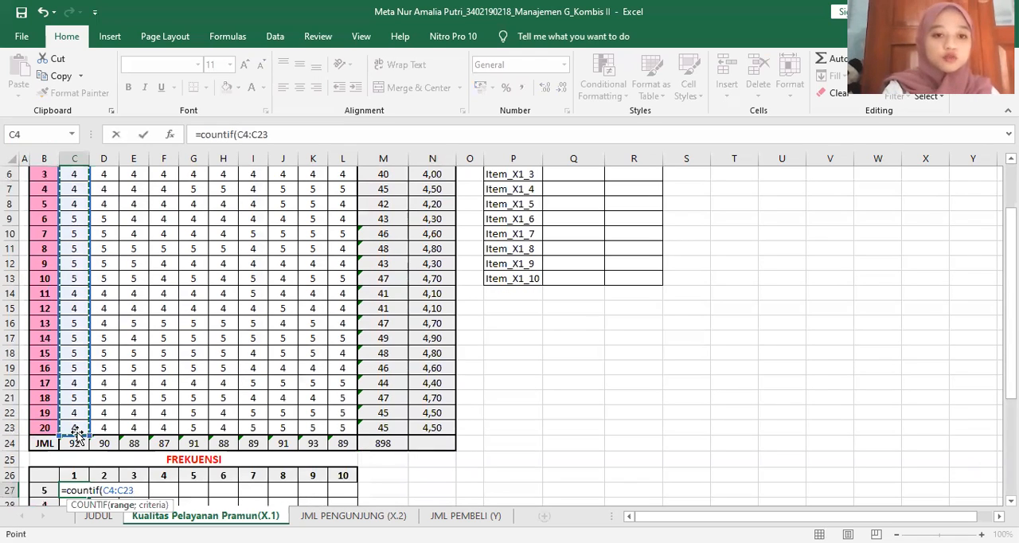
pyautogui.press('F4')
pyautogui.press('F4')
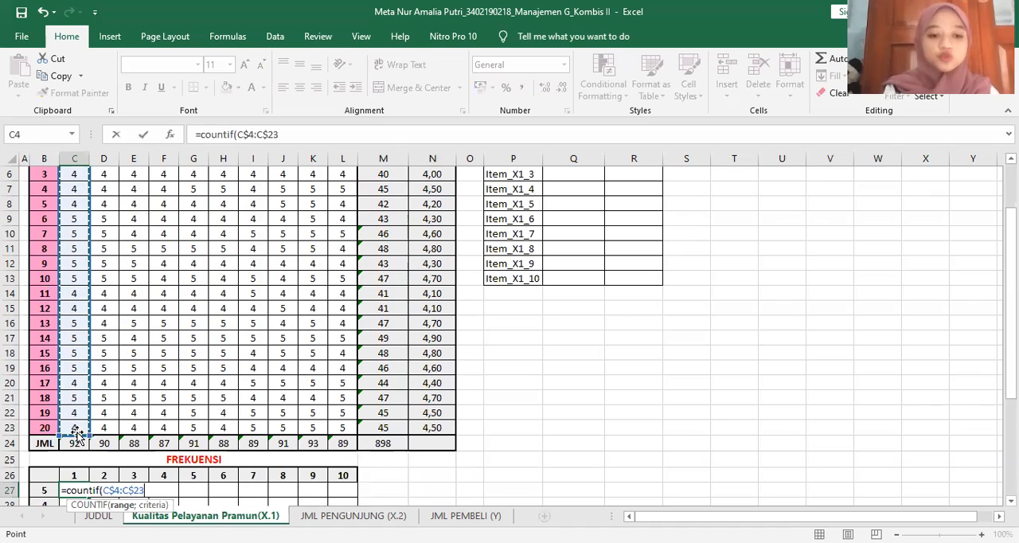
pyautogui.write(';')
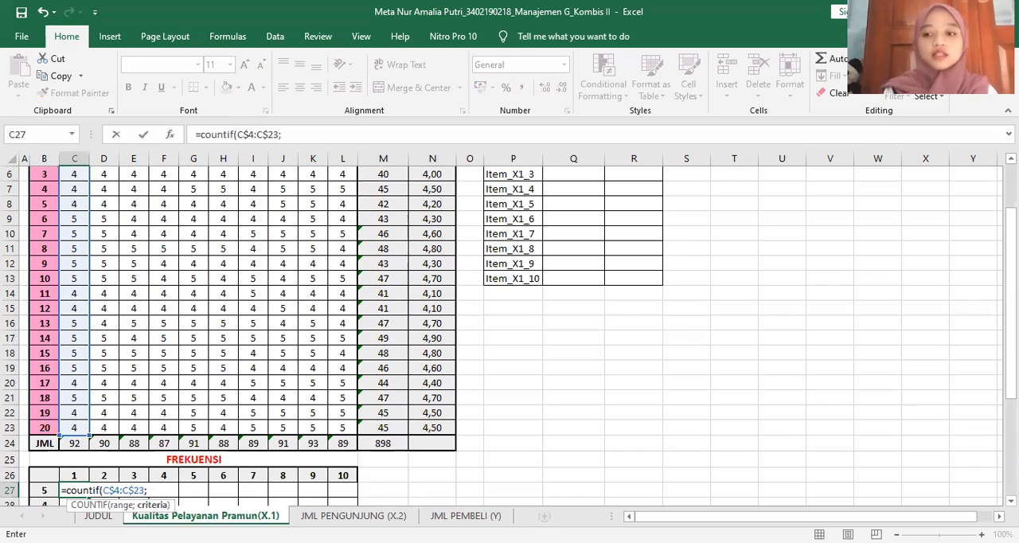
pyautogui.scroll(-2, 40, 413)
pyautogui.click(41, 414)
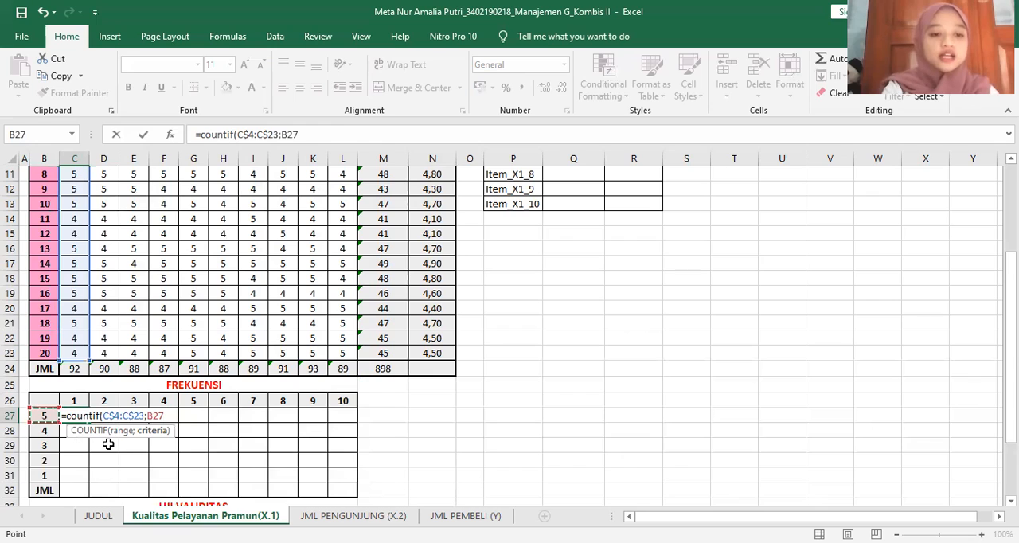
pyautogui.press('F4')
pyautogui.press('F4')
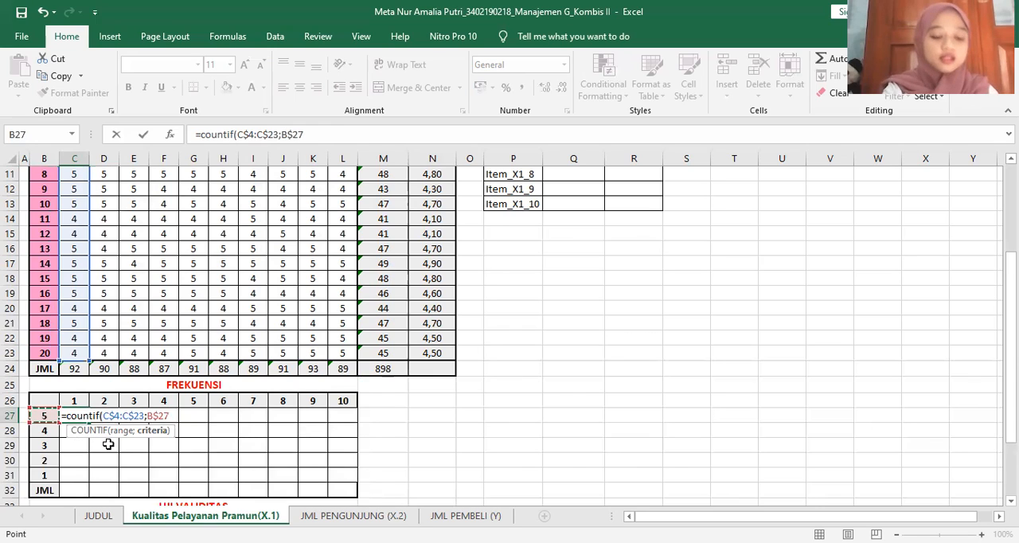
pyautogui.press('F4')
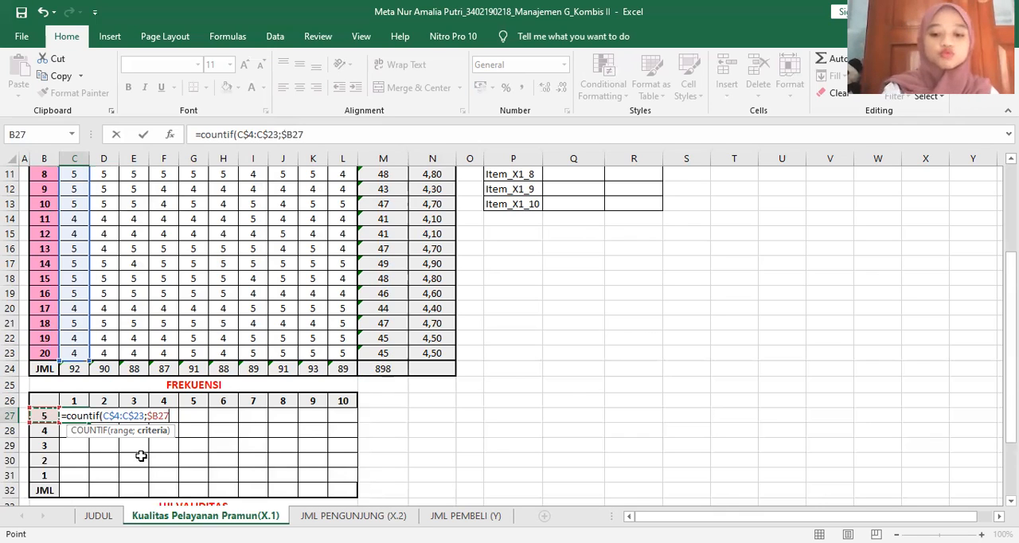
pyautogui.press('Return')
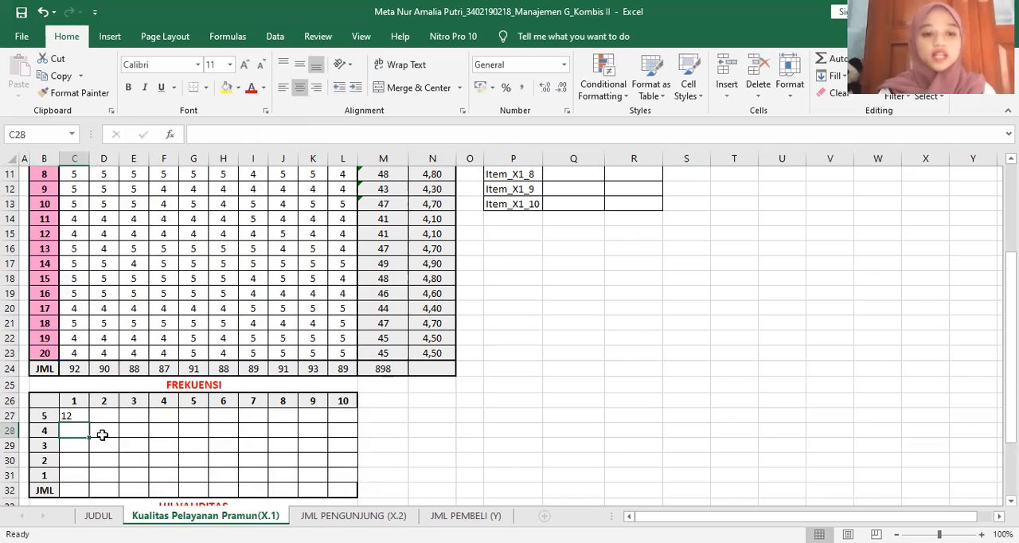
# Center cell C27 and copy its COUNTIF formula across to L27 for questions 1 to 10
pyautogui.click(83, 416)
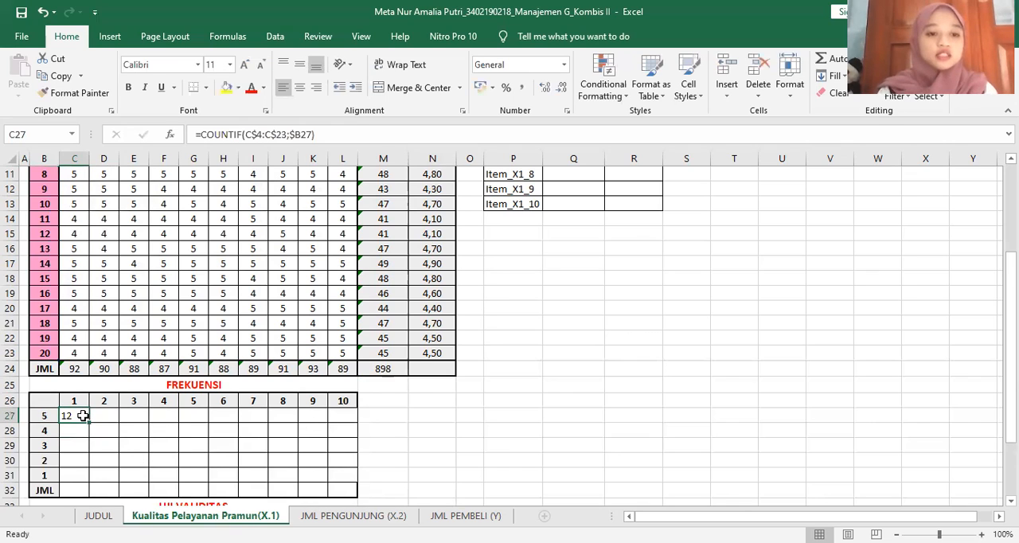
pyautogui.click(298, 86)
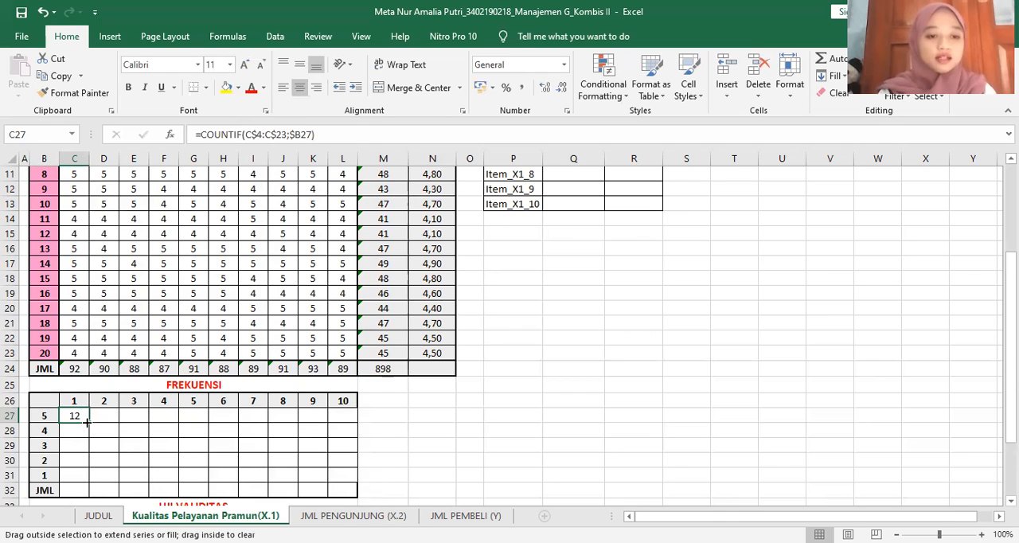
pyautogui.moveTo(86, 423); pyautogui.dragTo(356, 418)
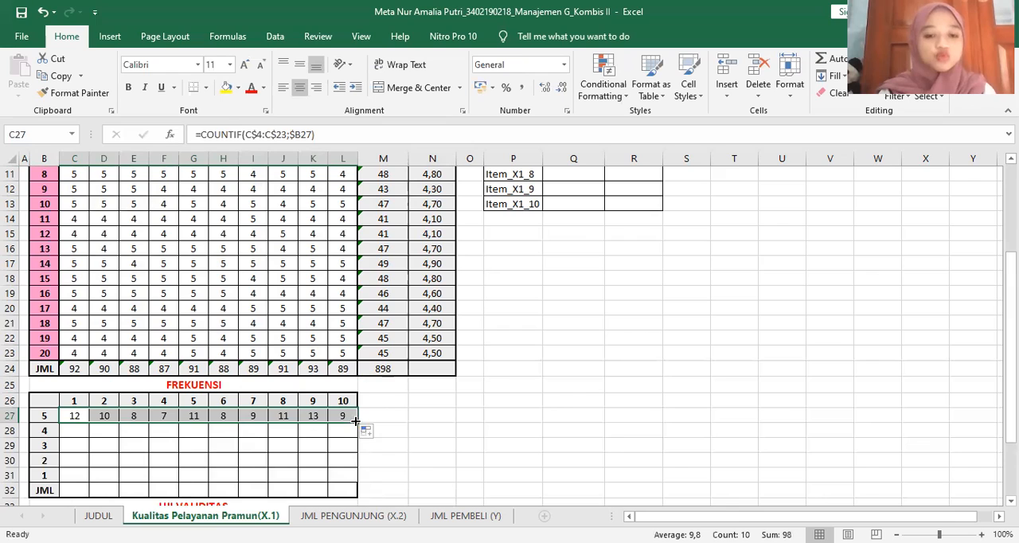
# Extend the frequency formulas in C27:L27 down to row 31 and use AutoSum to total each question in the JML row
pyautogui.moveTo(356, 422); pyautogui.dragTo(358, 476)
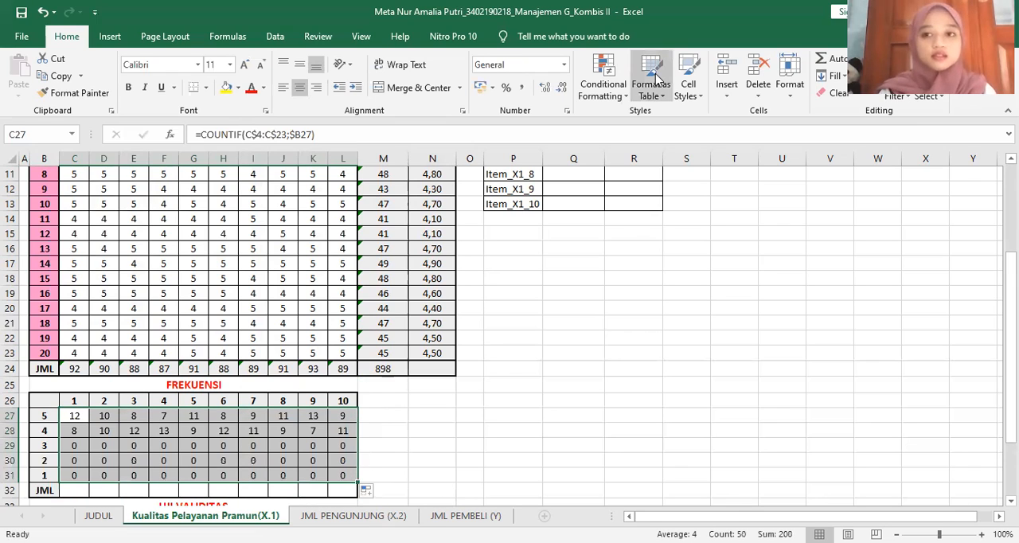
pyautogui.click(842, 63)
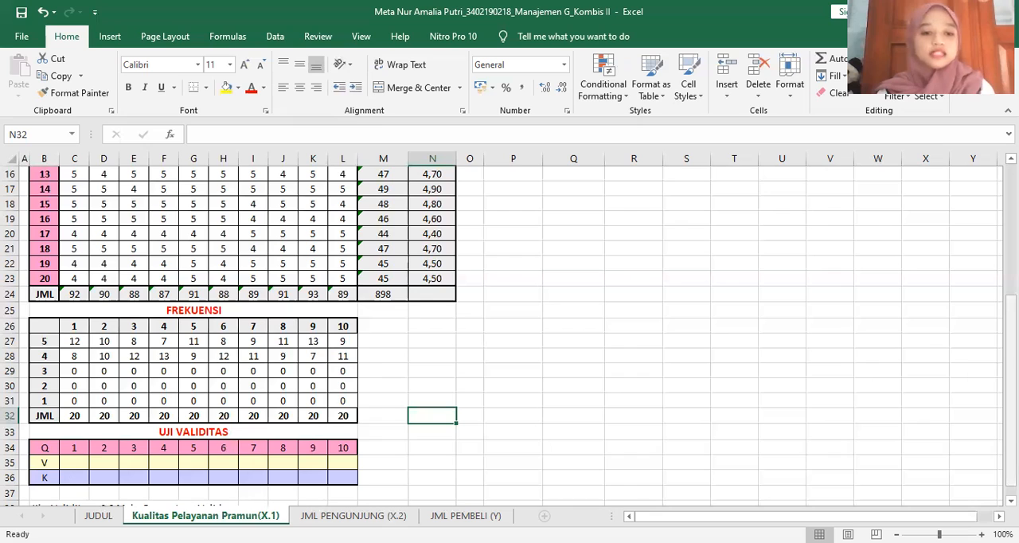
# Enter =PEARSON(C4:C23;$M$4:$M$23) in C35 of the UJI VALIDITAS table and copy it across to L35 for all 10 questions
pyautogui.scroll(-1, 509, 338)
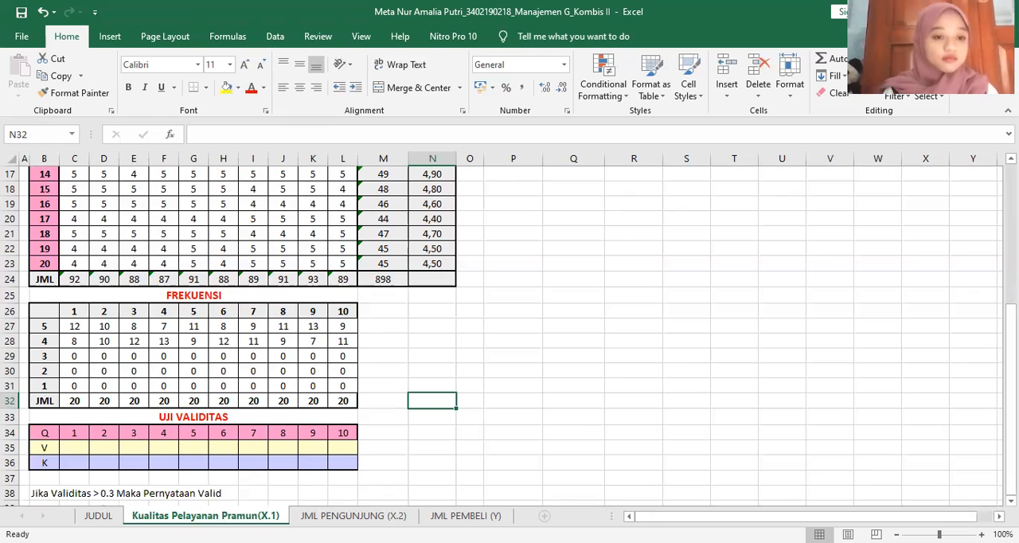
pyautogui.click(83, 448)
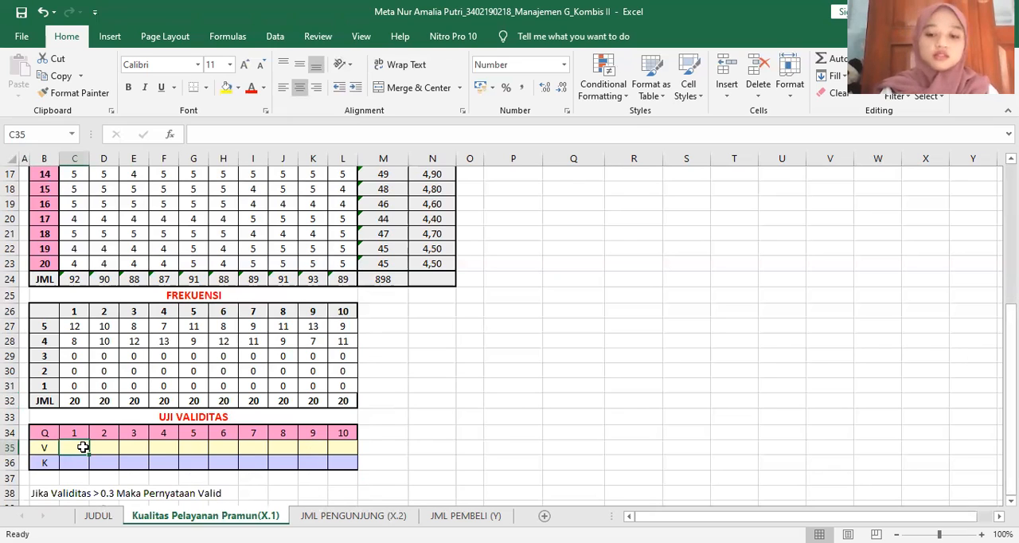
pyautogui.write('=')
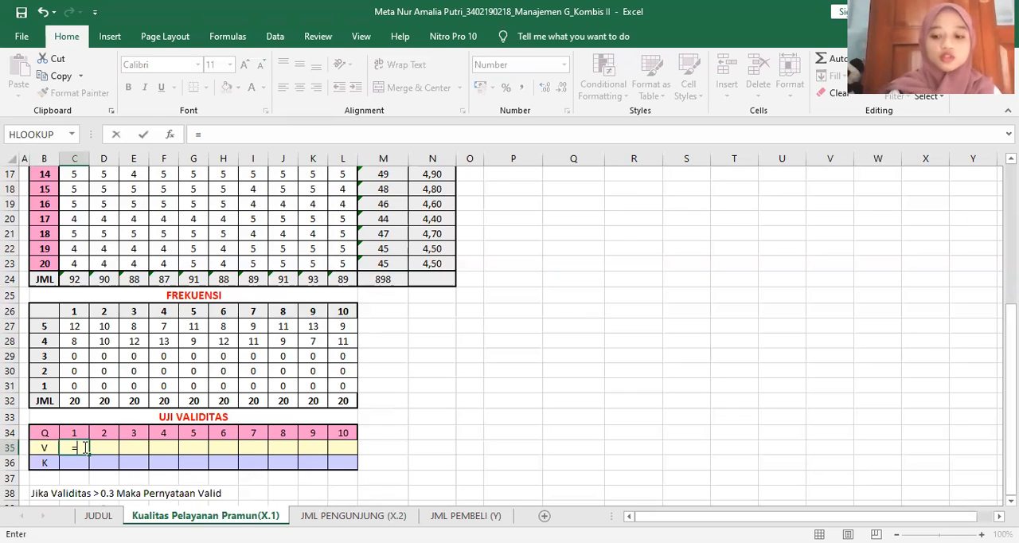
pyautogui.write('pearson')
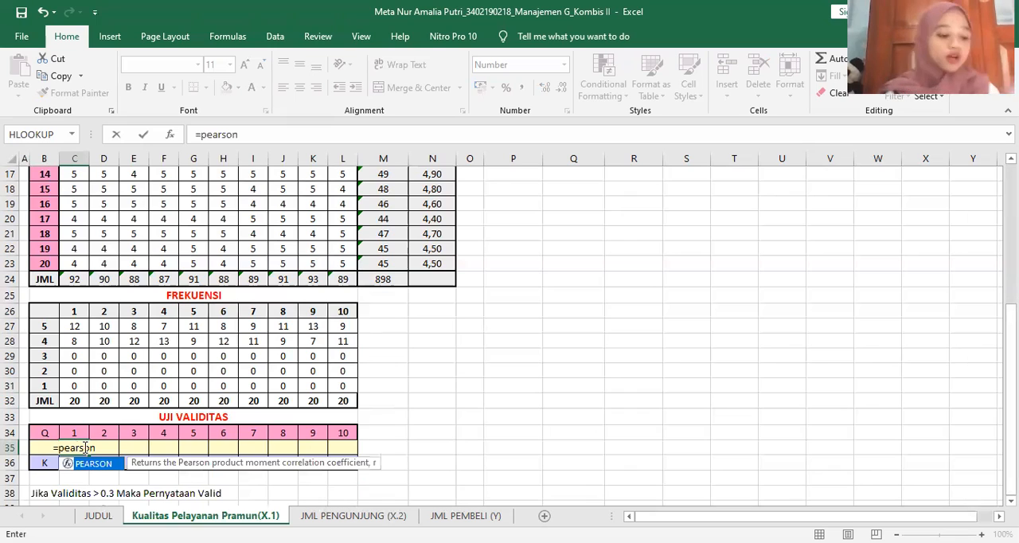
pyautogui.write('(')
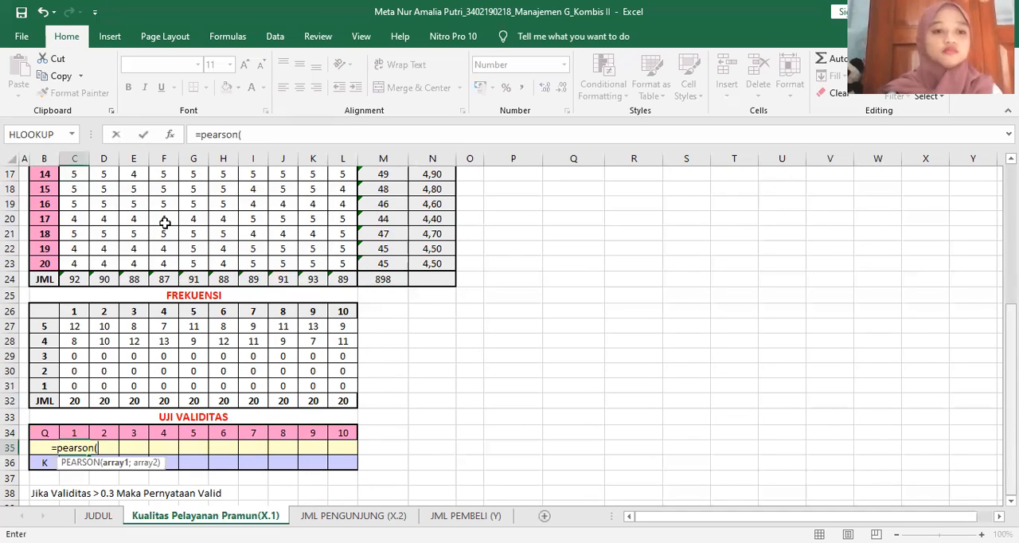
pyautogui.scroll(5, 80, 231)
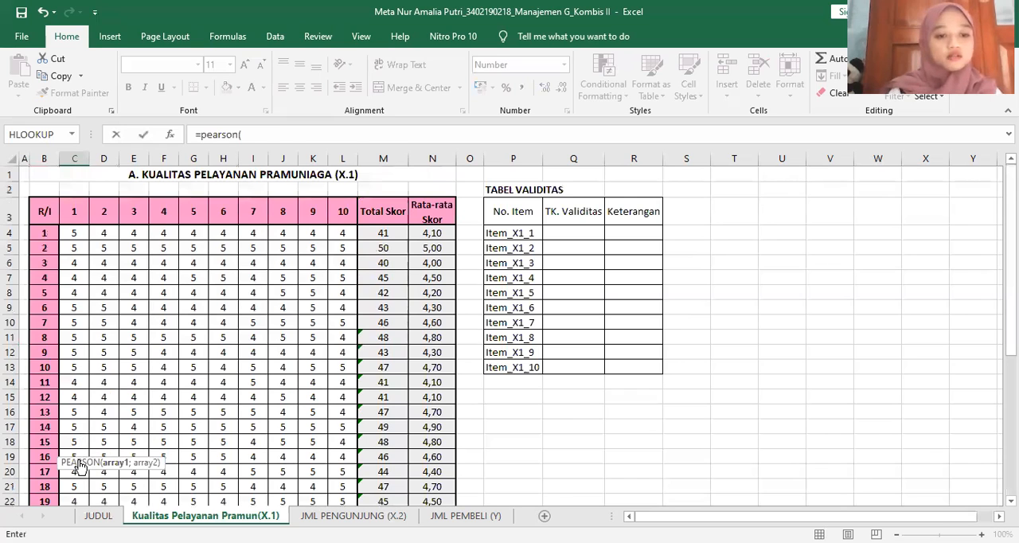
pyautogui.moveTo(74, 233); pyautogui.dragTo(78, 461)
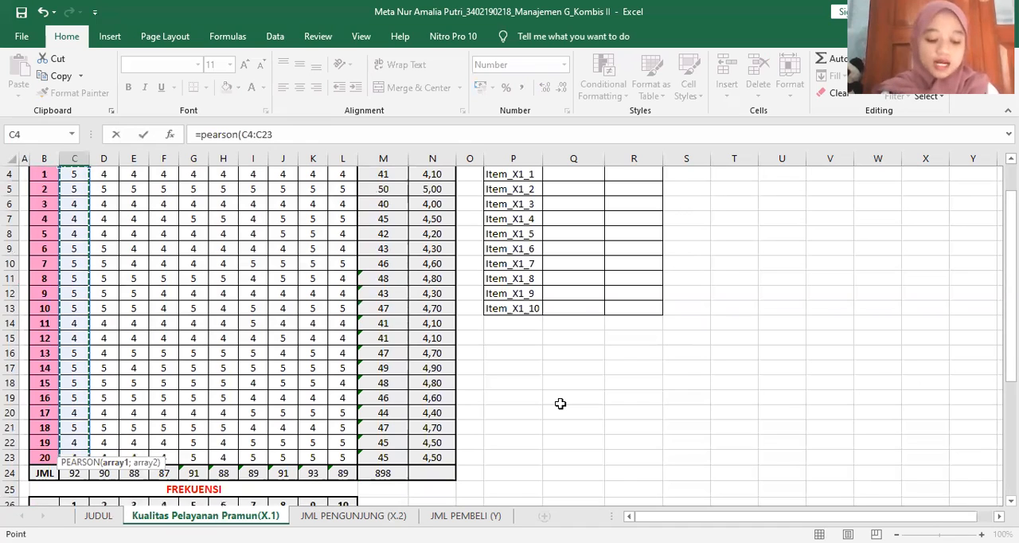
pyautogui.write(';')
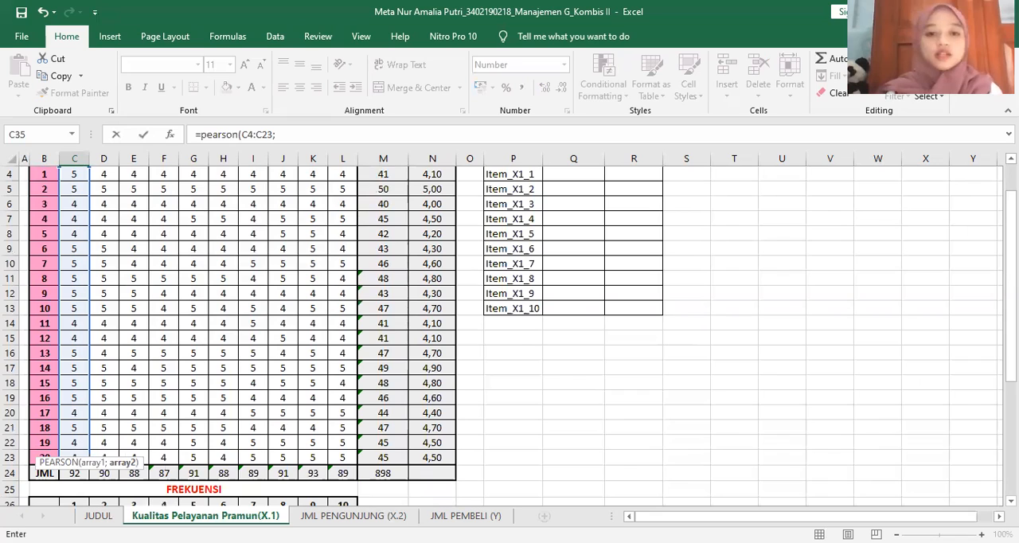
pyautogui.scroll(1, 396, 233)
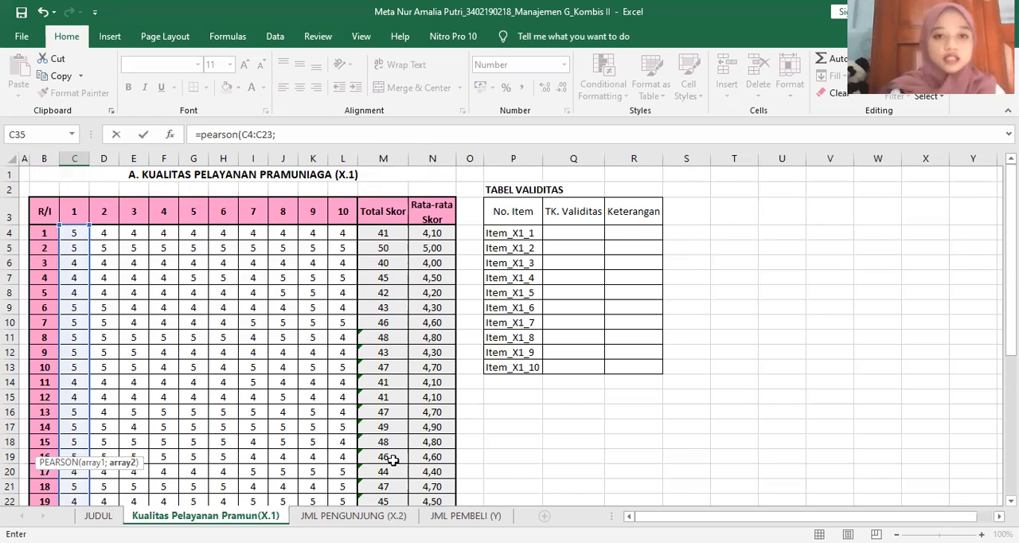
pyautogui.moveTo(395, 234); pyautogui.dragTo(393, 460)
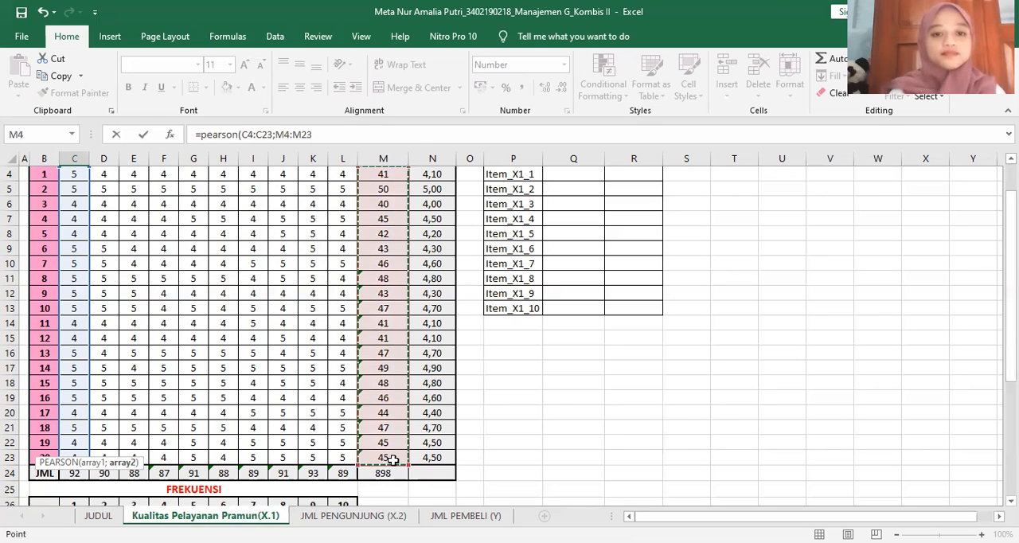
pyautogui.press('F4')
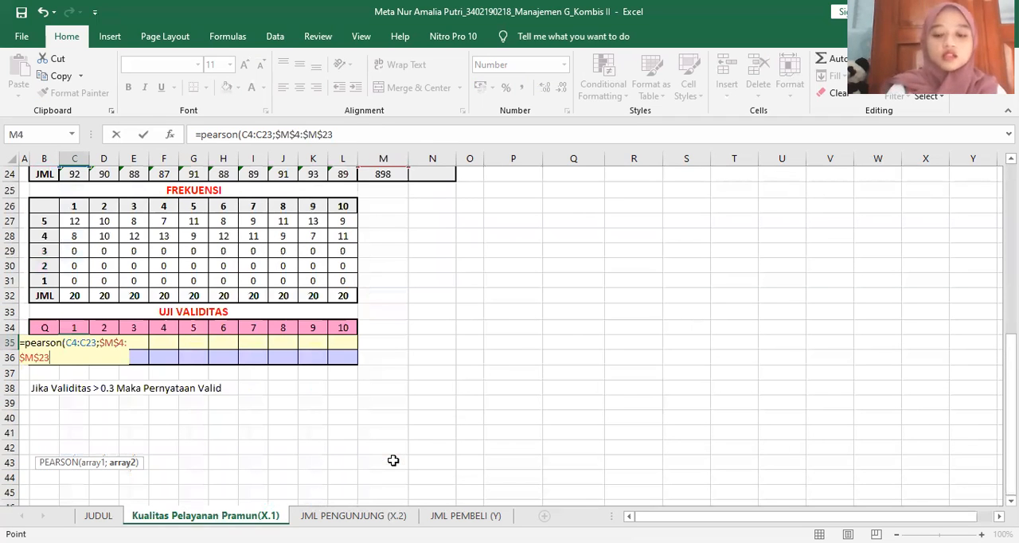
pyautogui.write(')')
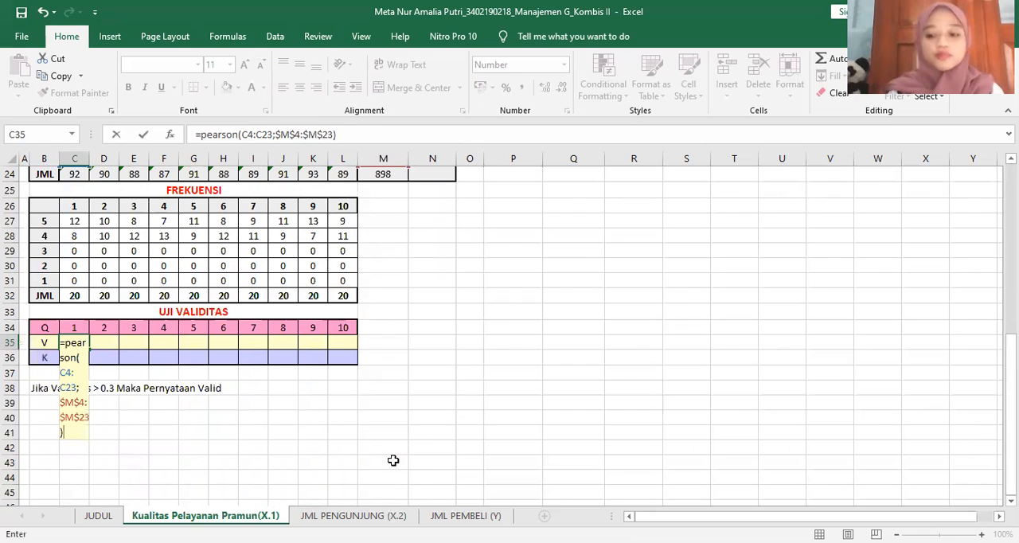
pyautogui.press('Return')
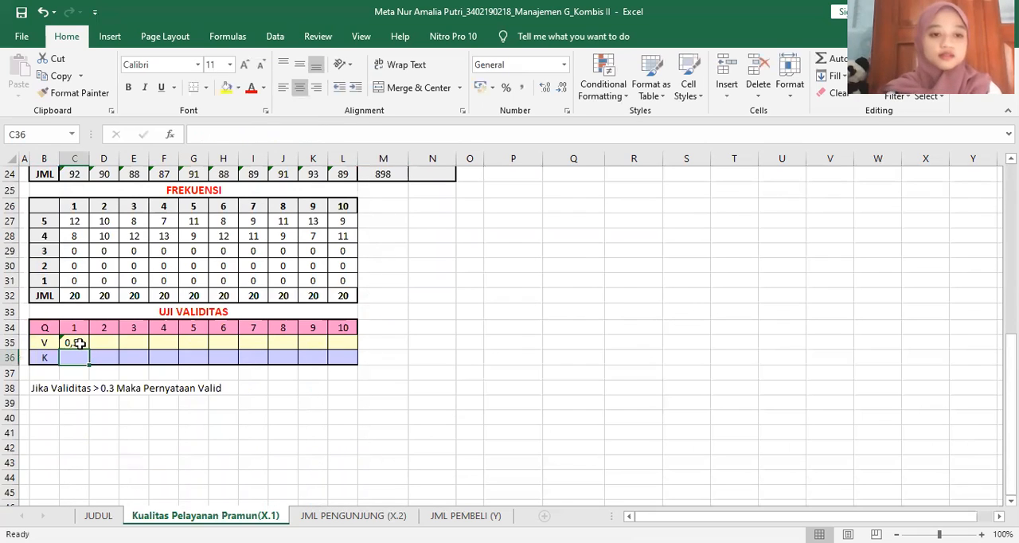
pyautogui.click(79, 343)
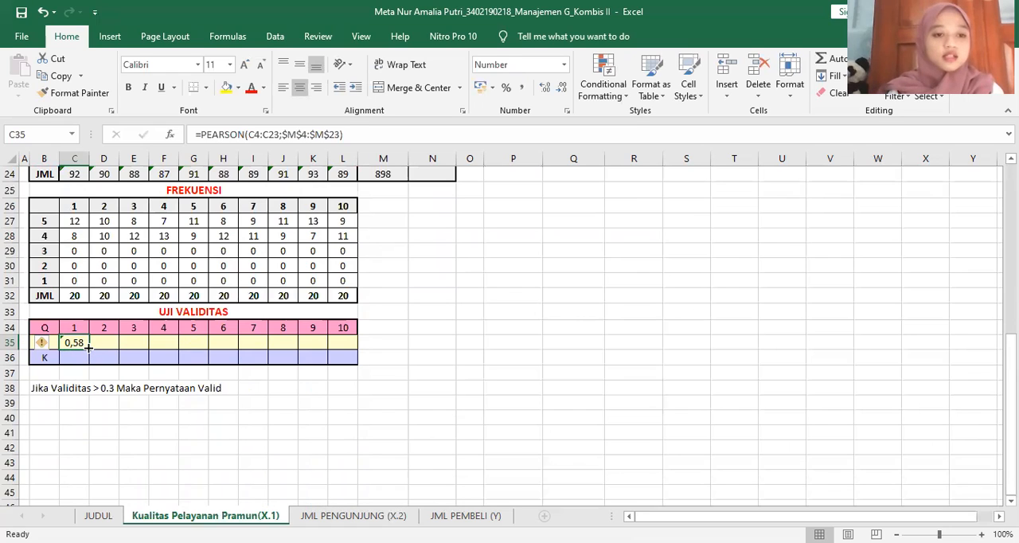
pyautogui.moveTo(88, 347); pyautogui.dragTo(351, 354)
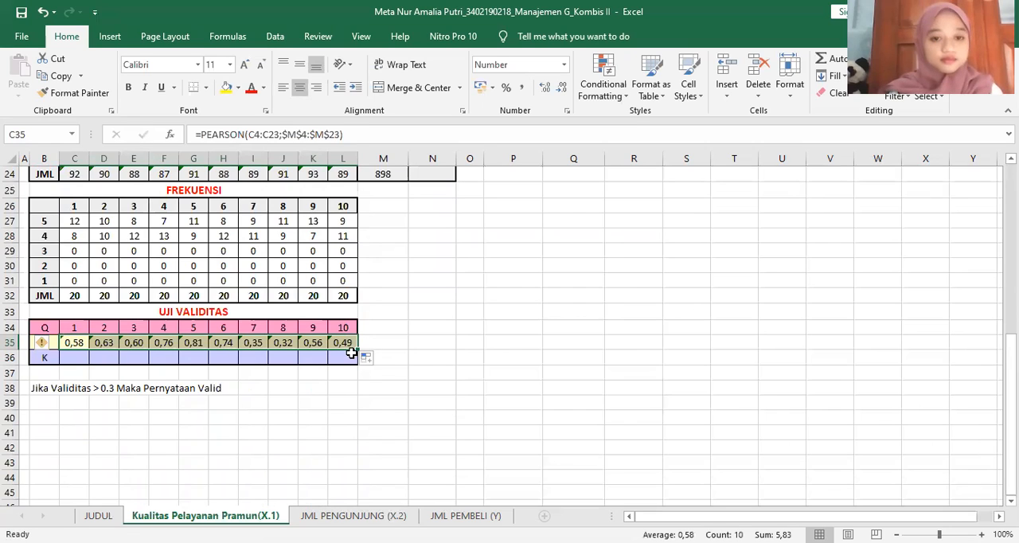
# Enter =IF(C35>0,3;"VALID";"TDK VALID") in C36 to classify the validity of question 1
pyautogui.click(76, 357)
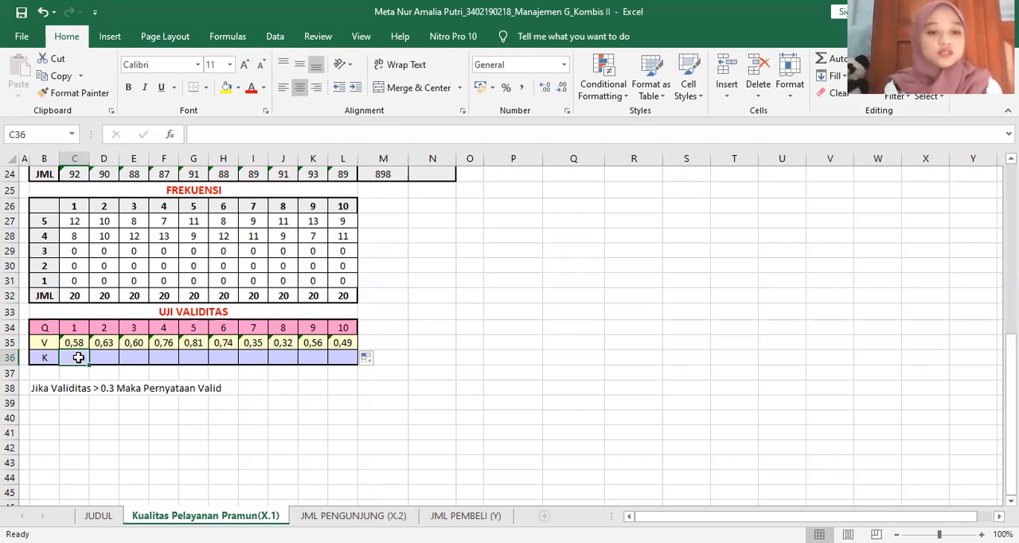
pyautogui.write('=')
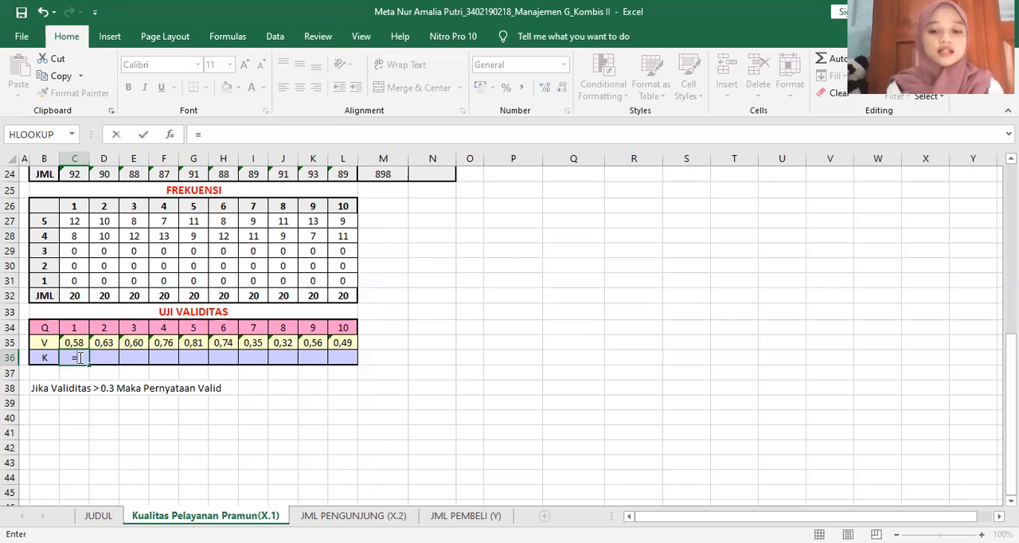
pyautogui.write('i')
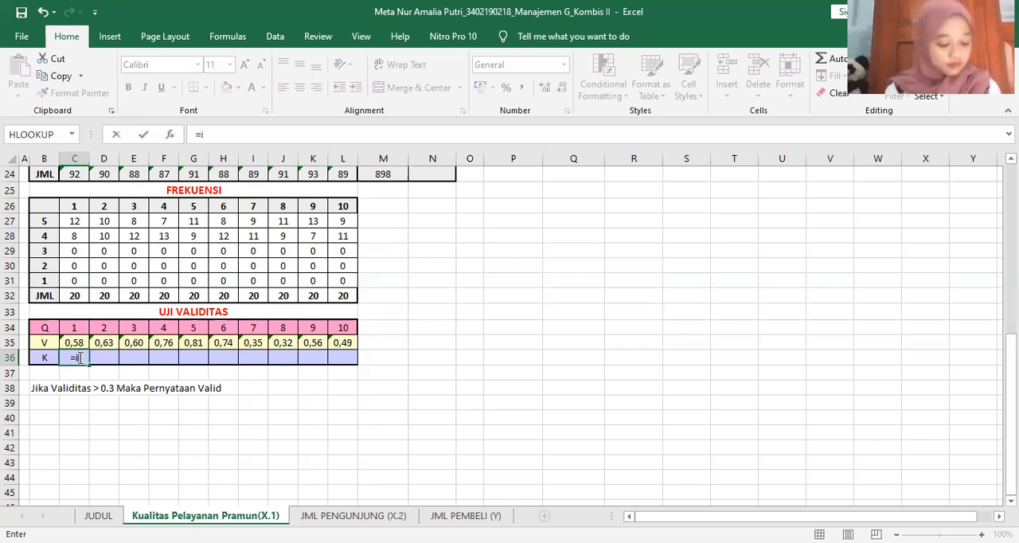
pyautogui.write('f')
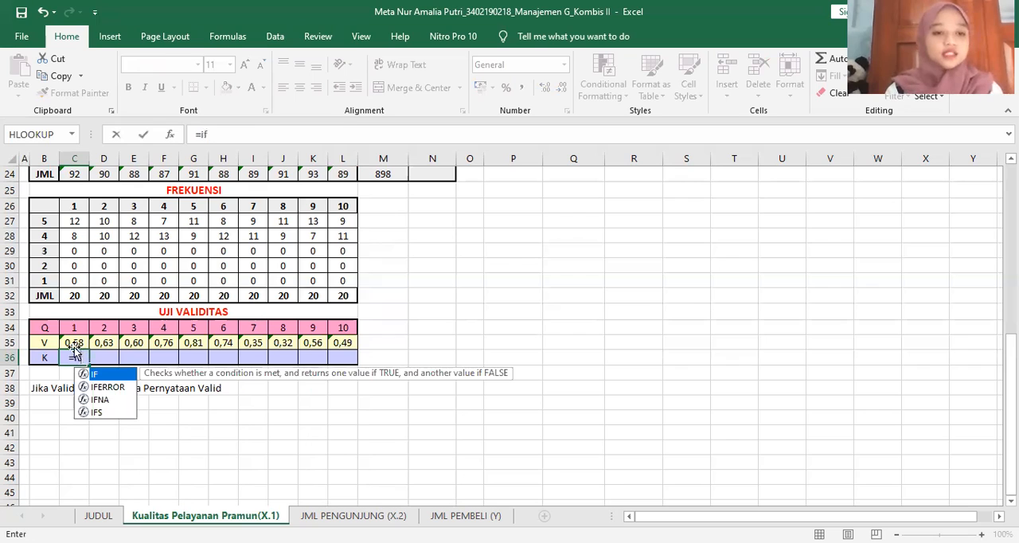
pyautogui.write('(')
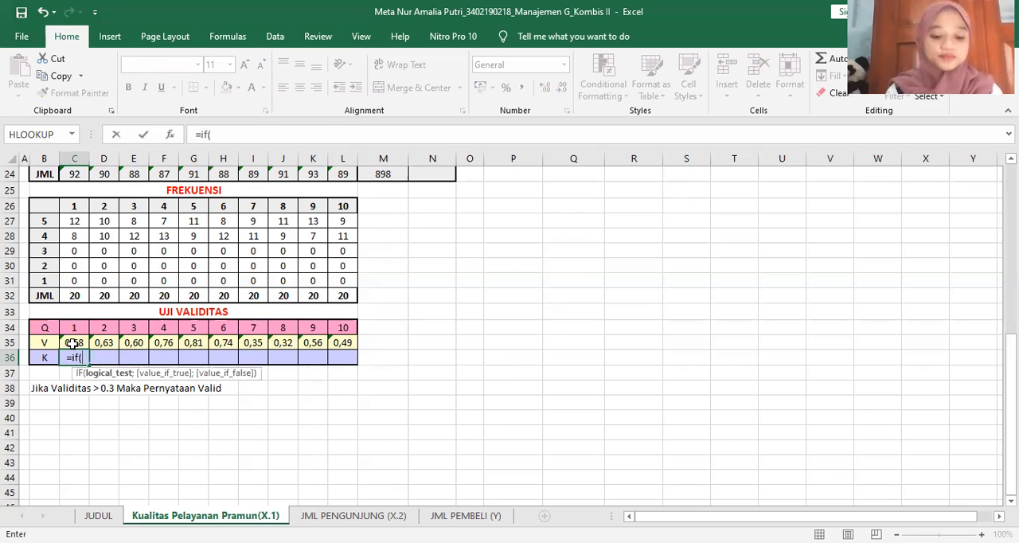
pyautogui.click(72, 344)
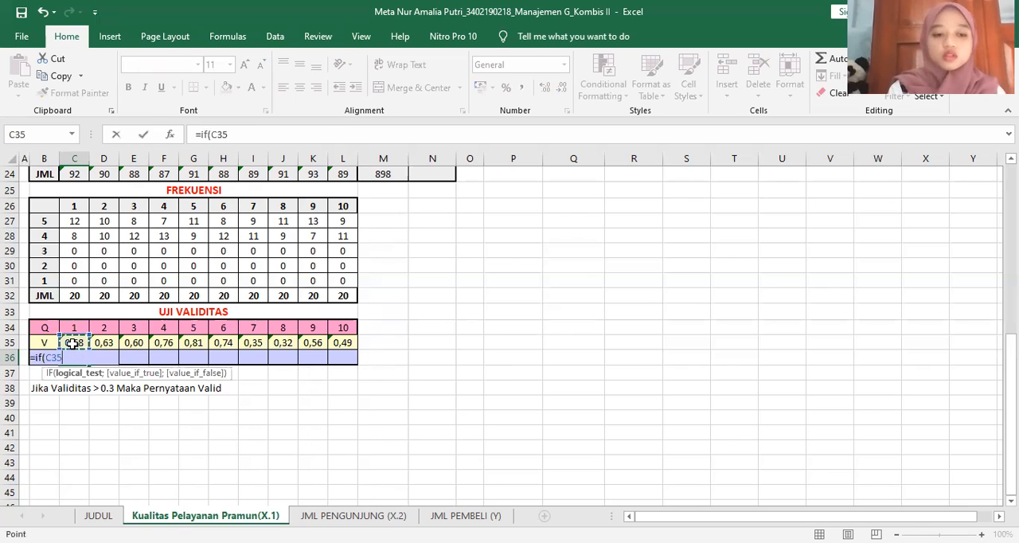
pyautogui.write('>')
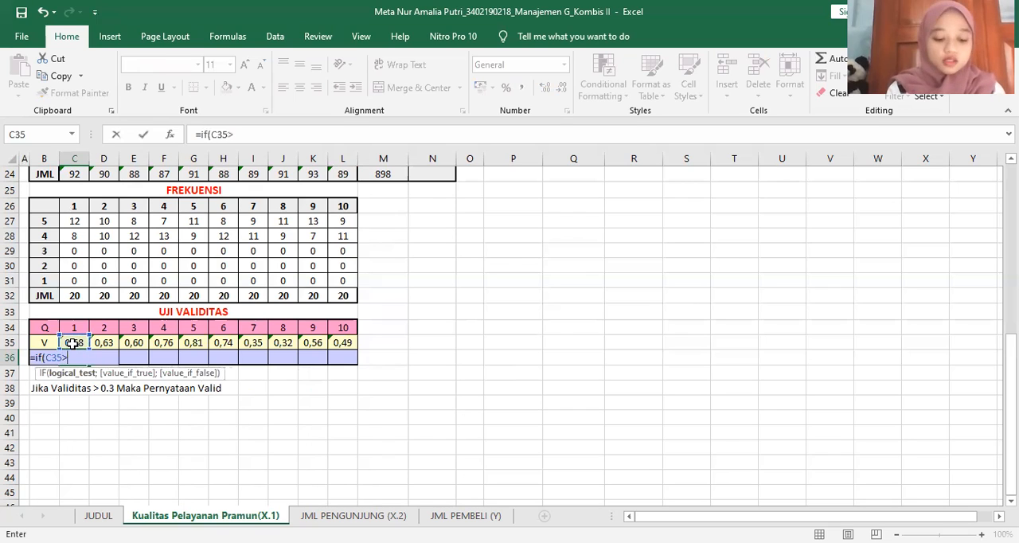
pyautogui.write('0')
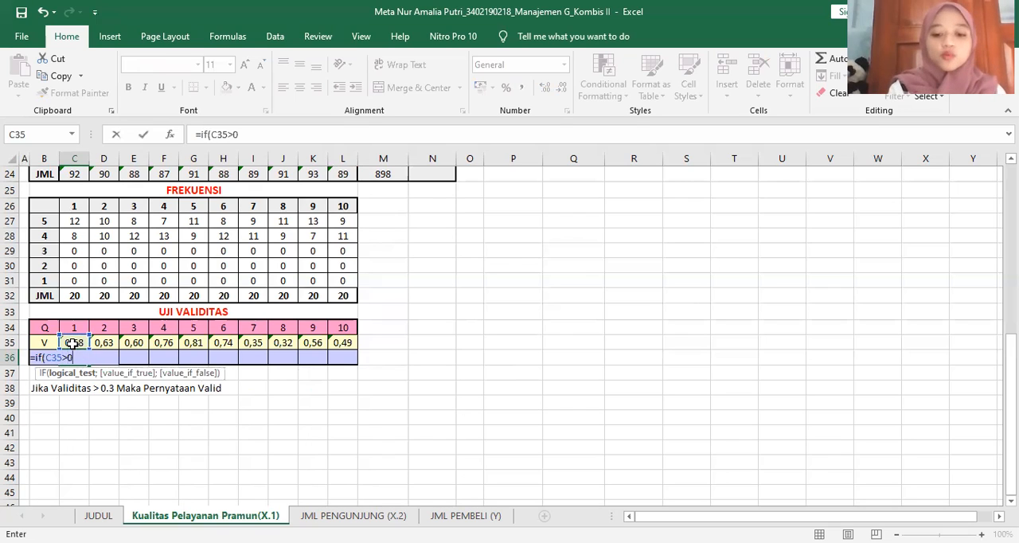
pyautogui.write(',3')
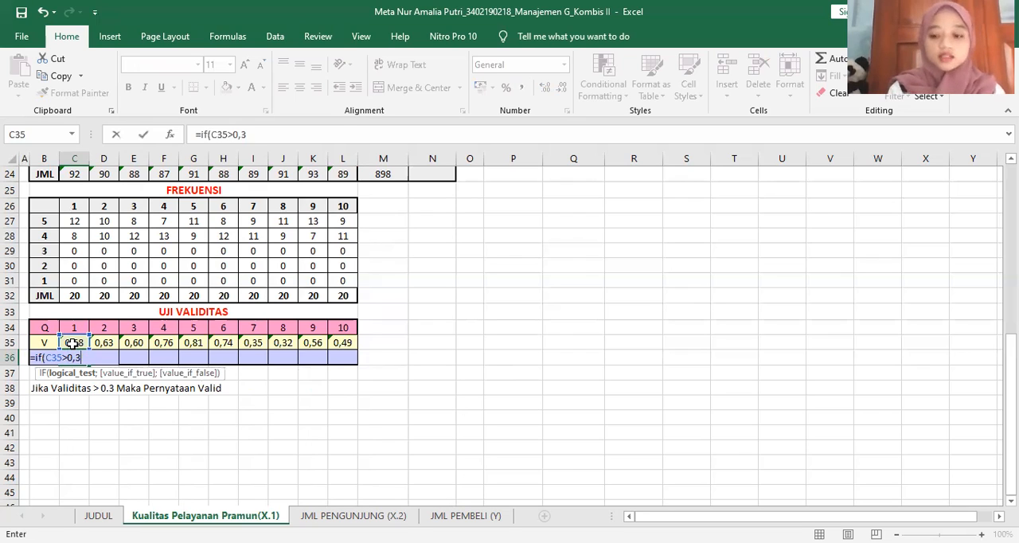
pyautogui.write(';')
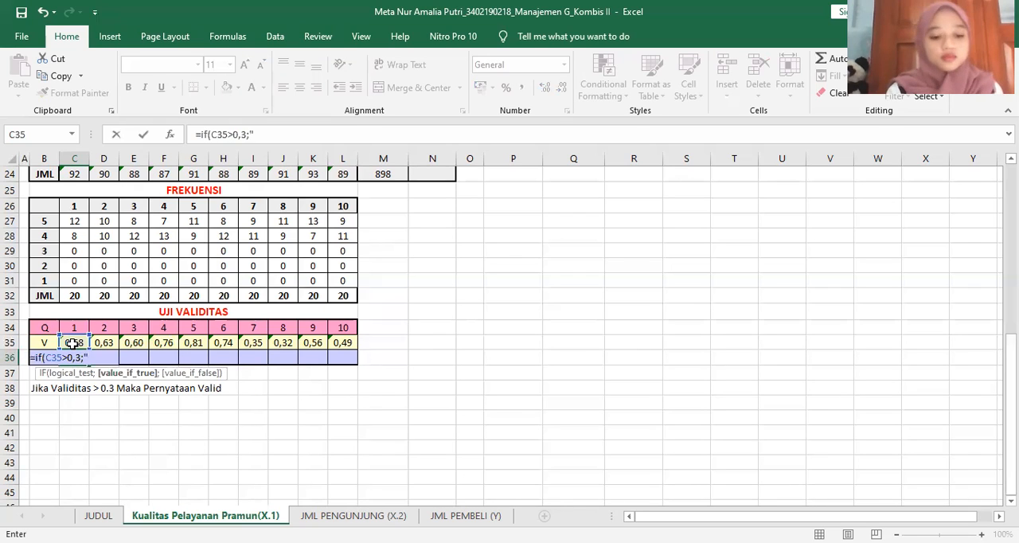
pyautogui.write('"VAL')
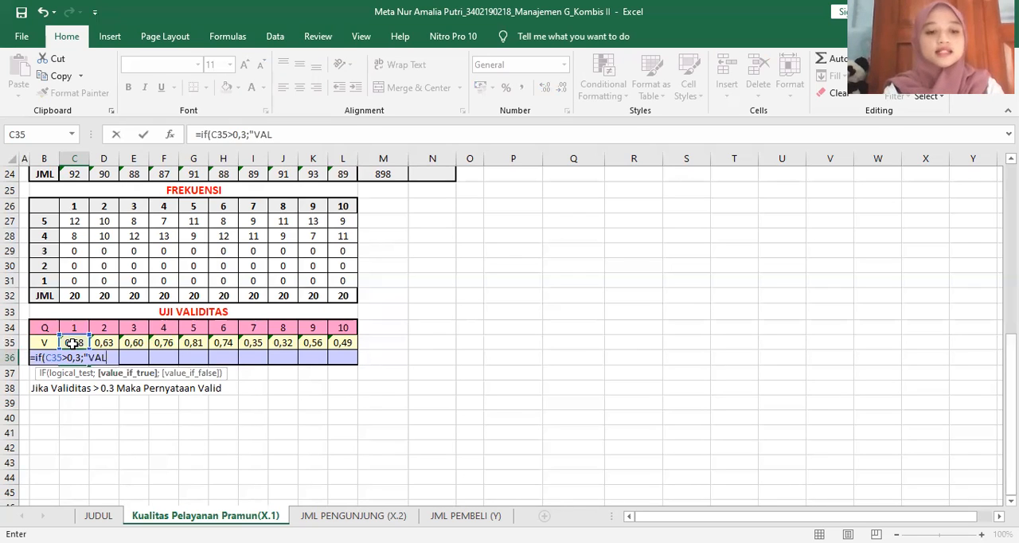
pyautogui.write('ID')
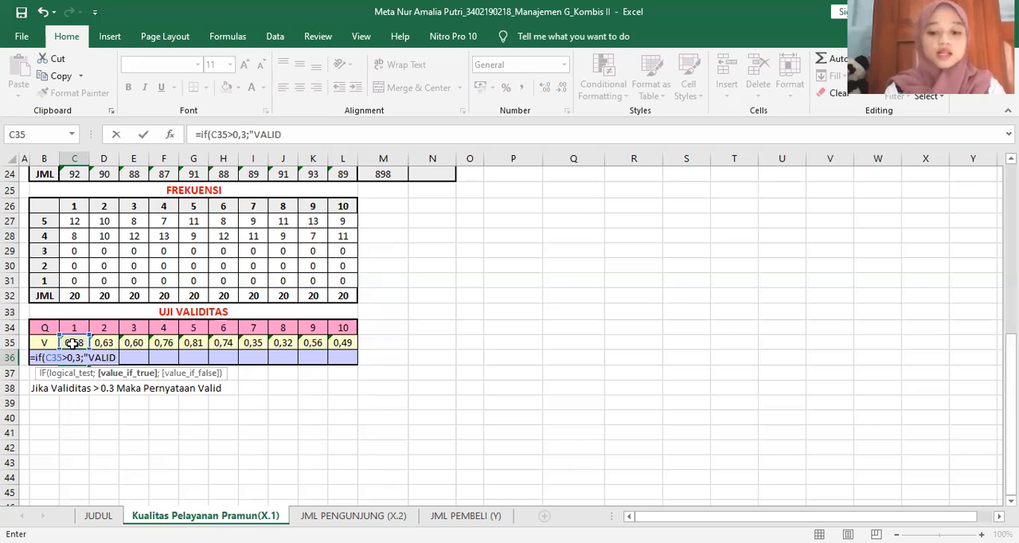
pyautogui.write('";"')
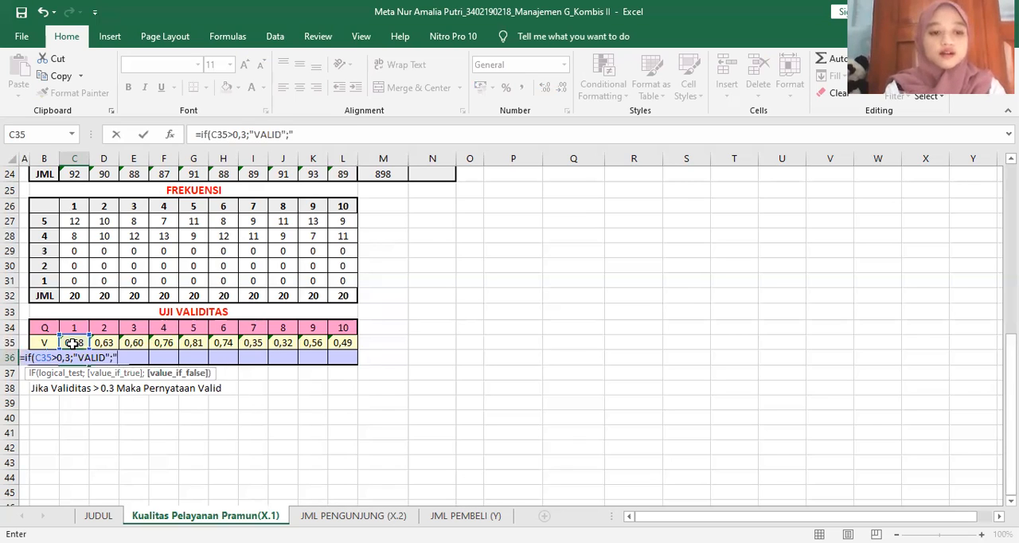
pyautogui.write('TDK')
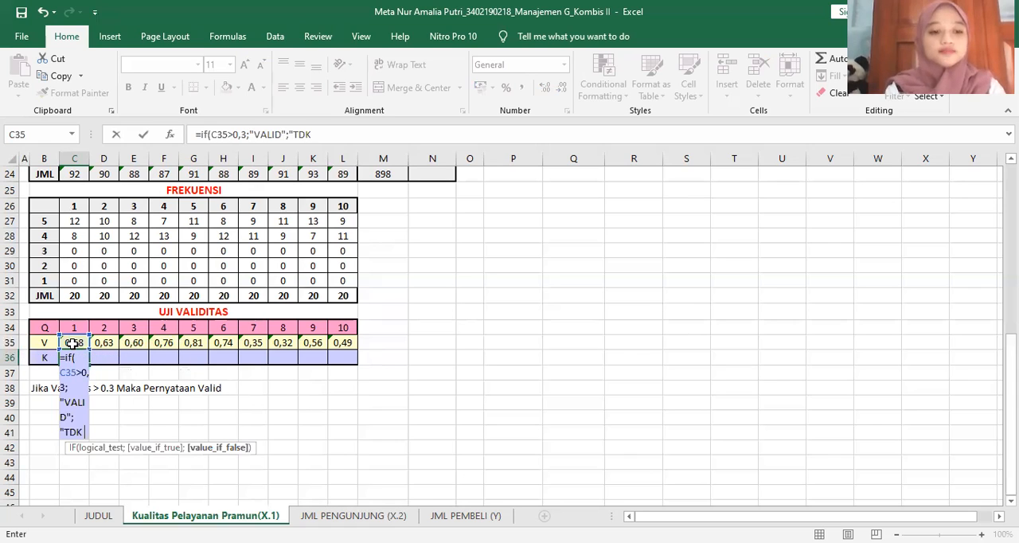
pyautogui.write(' VALID')
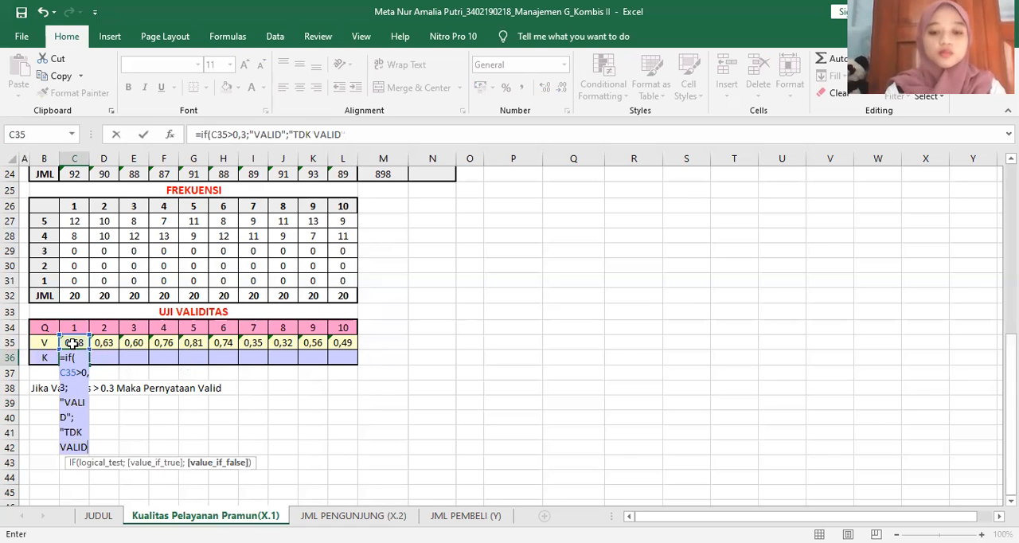
pyautogui.write('"')
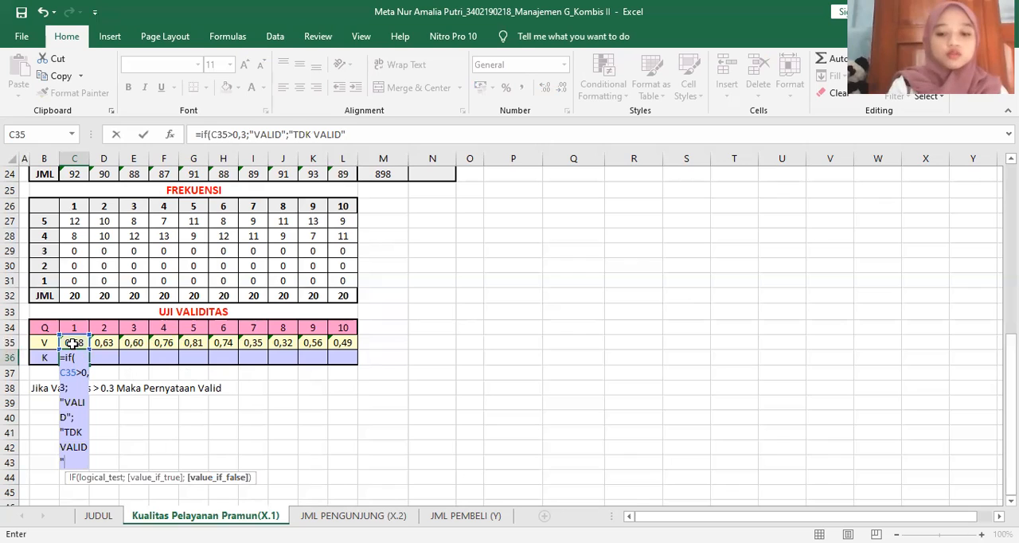
pyautogui.write(')')
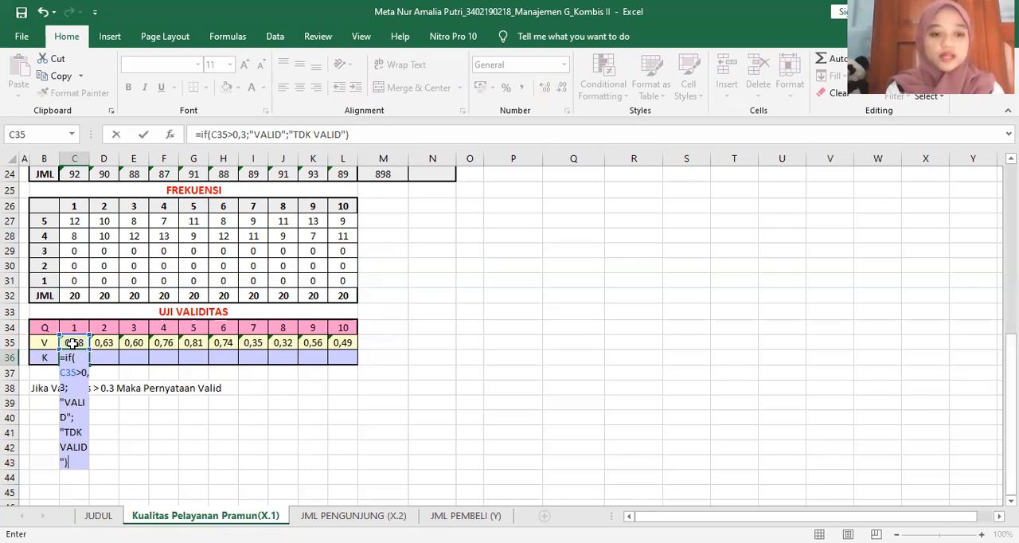
pyautogui.press('Return')
# Copy the IF formula from C36 across to L36 for questions 1 to 10
pyautogui.click(79, 357)
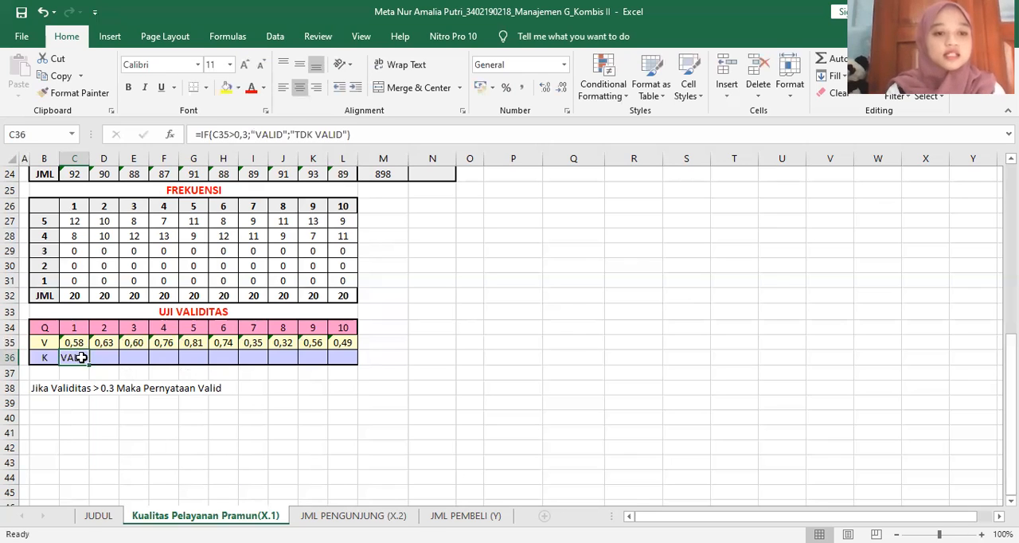
pyautogui.moveTo(90, 363); pyautogui.dragTo(352, 364)
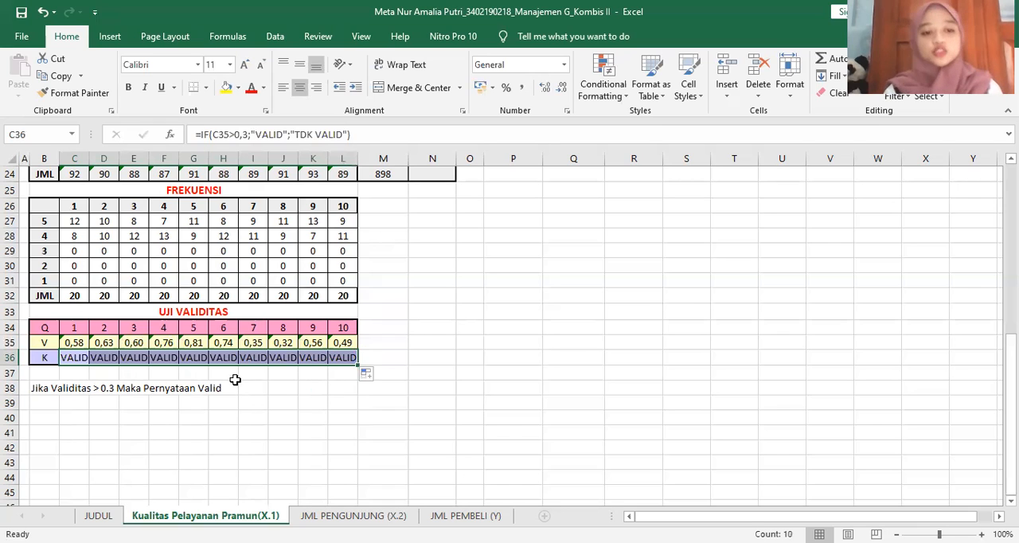
pyautogui.click(209, 415)
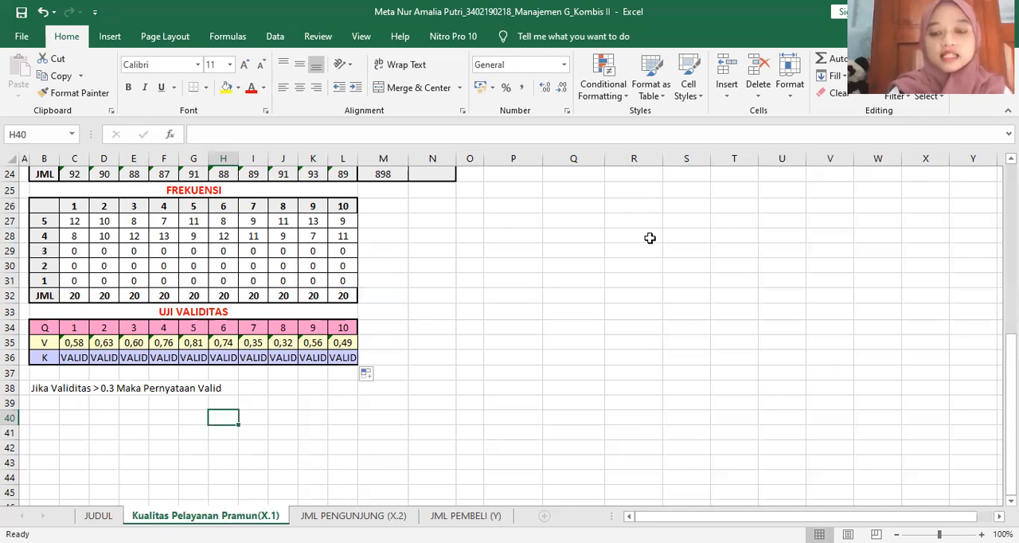
# Copy the validity coefficients in C35:L35 and paste them as transposed values into the TK. Validitas column starting at Q4
pyautogui.scroll(8, 649, 237)
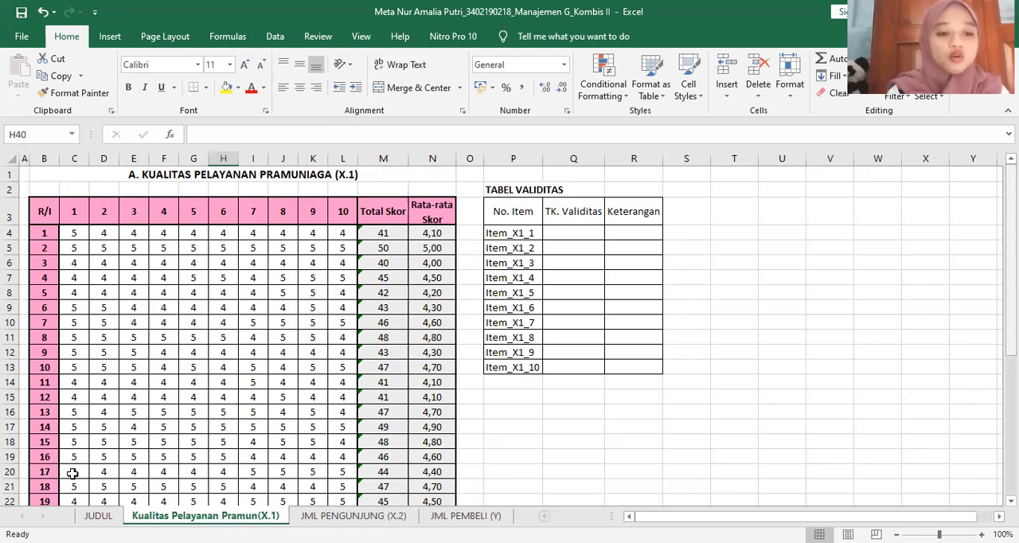
pyautogui.scroll(-5, 73, 474)
pyautogui.moveTo(74, 478); pyautogui.dragTo(341, 480)
pyautogui.hotkey('ctrl', 'c')
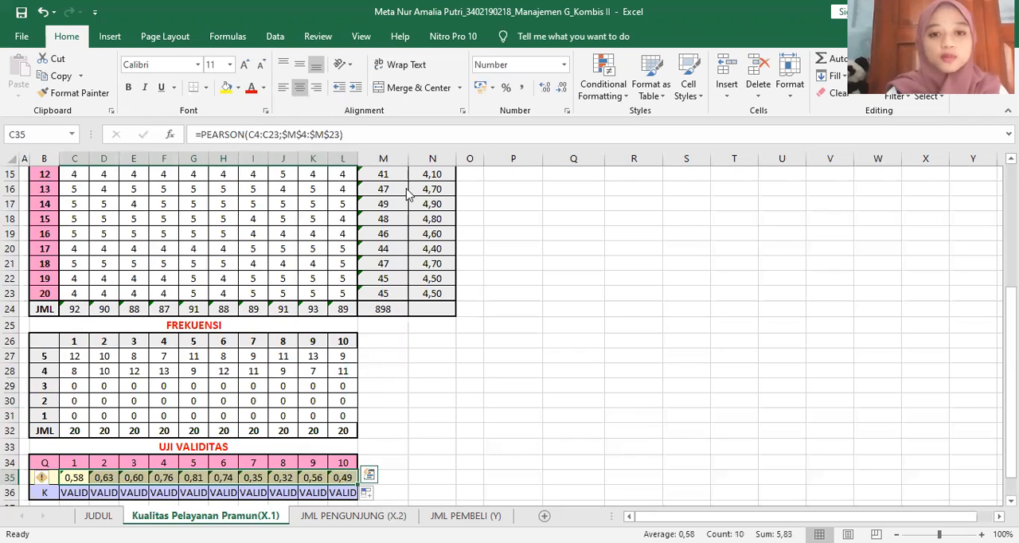
pyautogui.rightClick(344, 482)
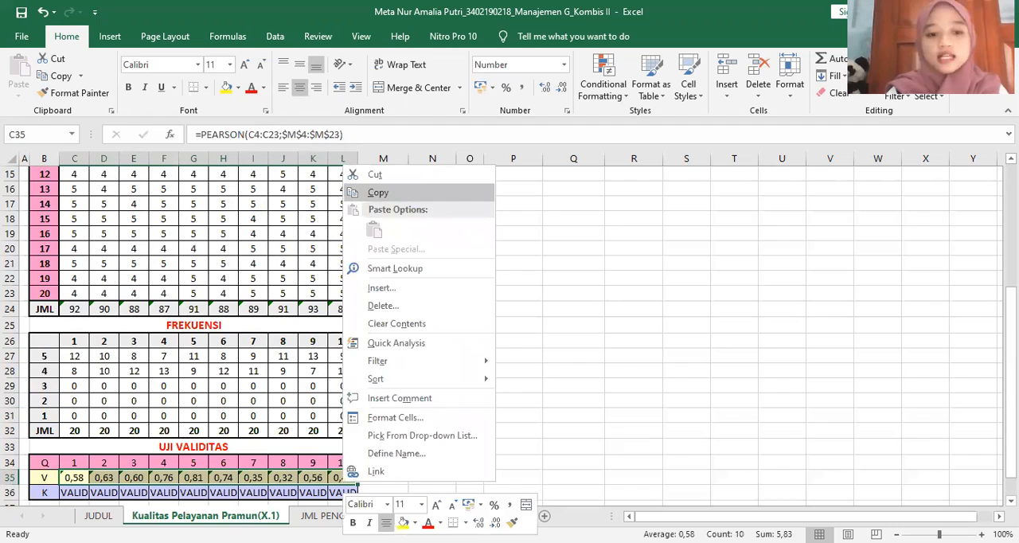
pyautogui.click(378, 192)
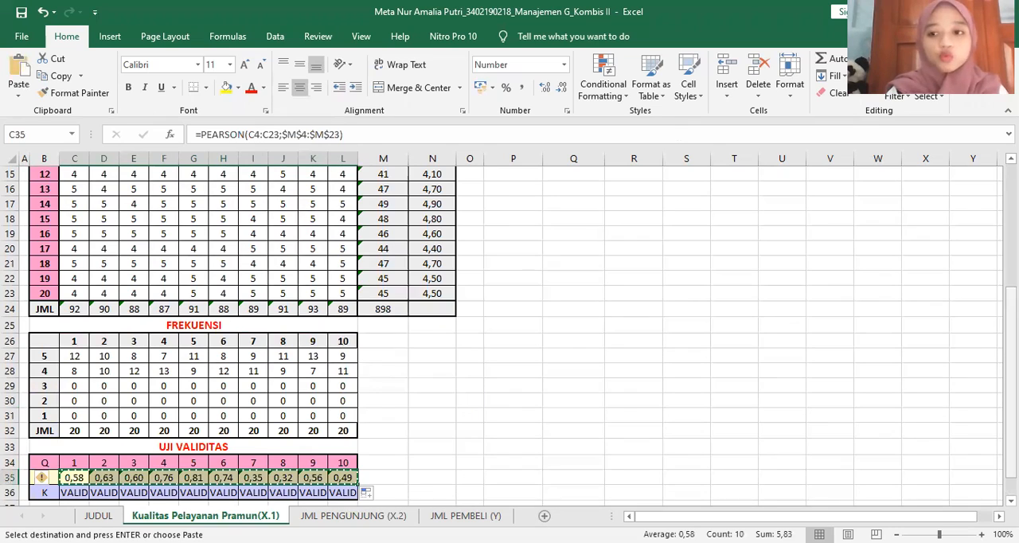
pyautogui.scroll(5, 587, 234)
pyautogui.click(587, 233)
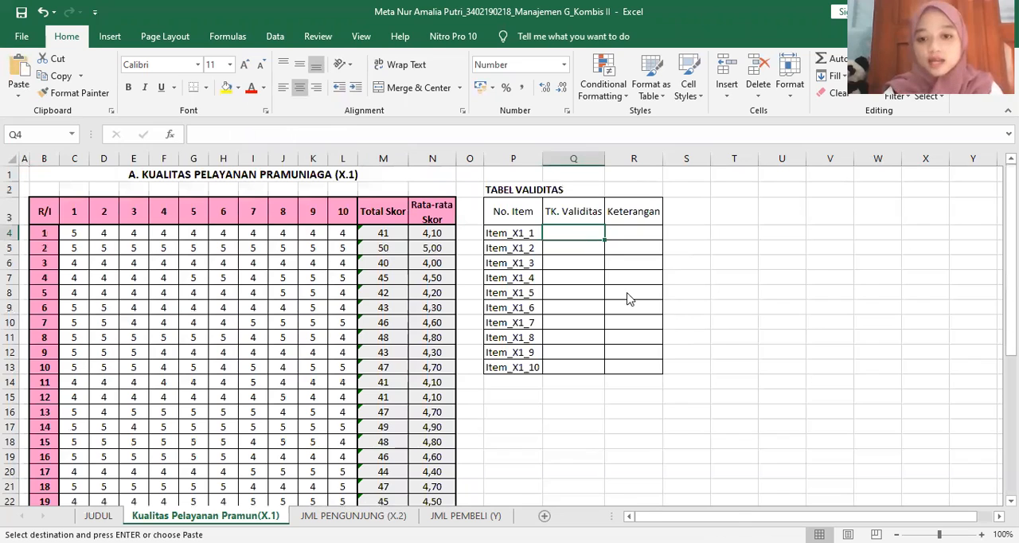
pyautogui.hotkey('shift', 'F10')
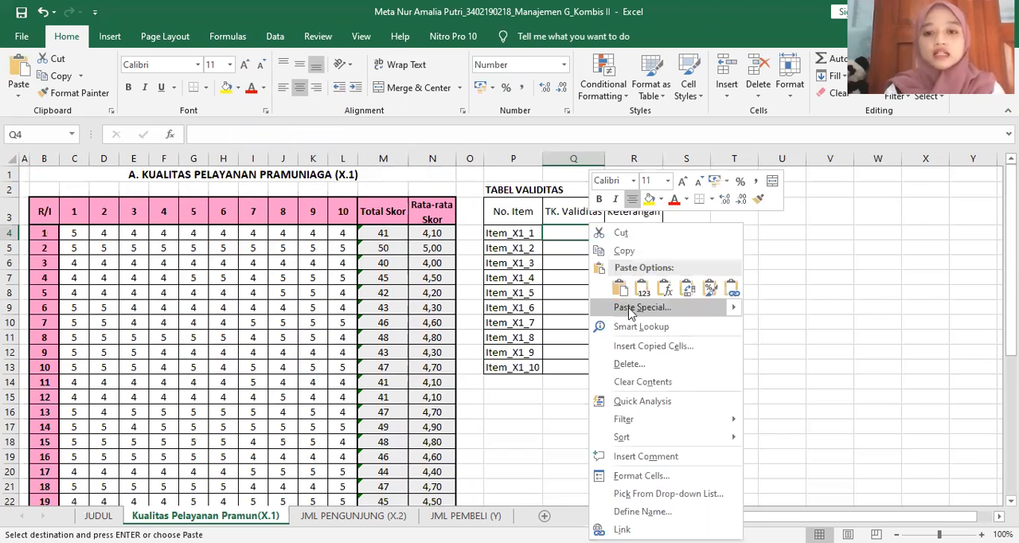
pyautogui.press('Return')
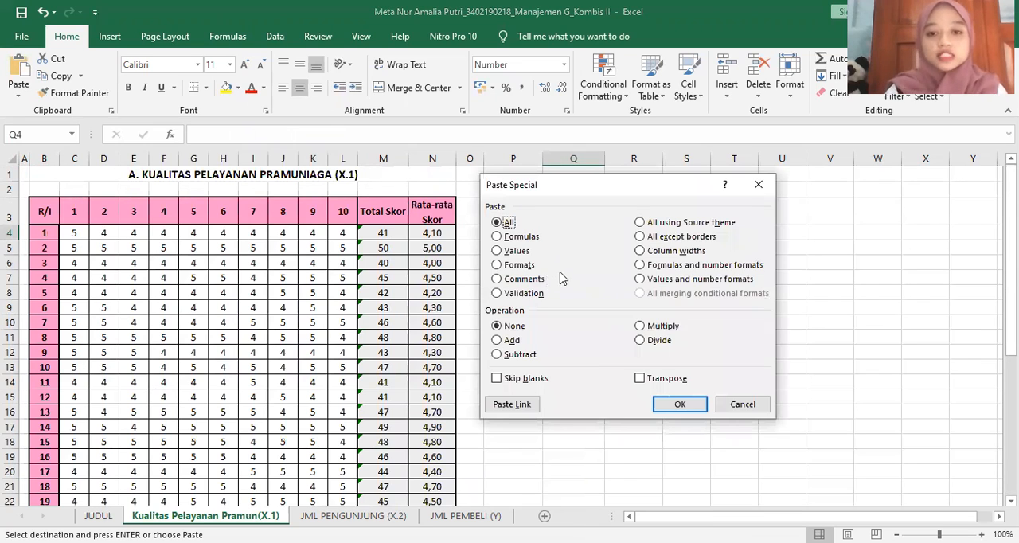
pyautogui.click(498, 251)
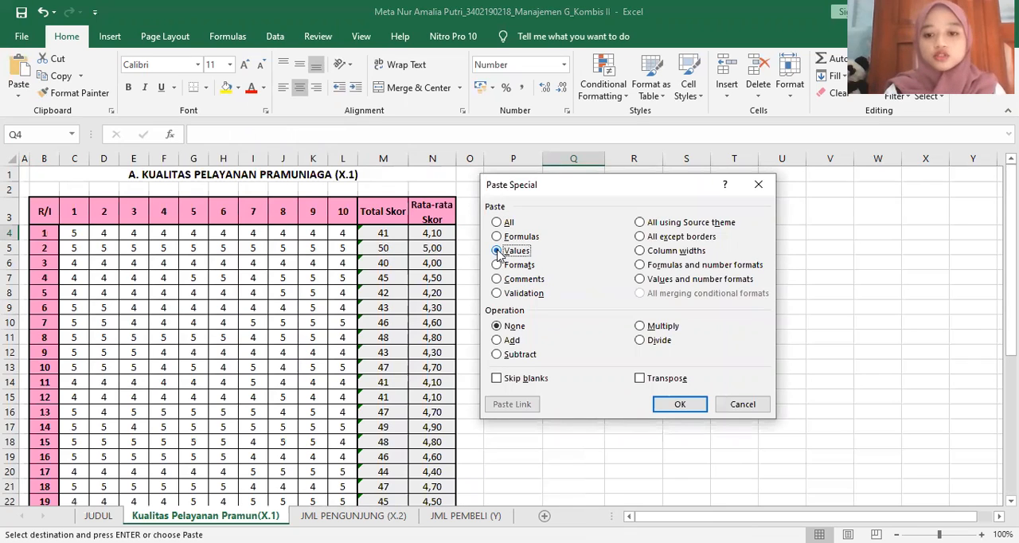
pyautogui.click(641, 380)
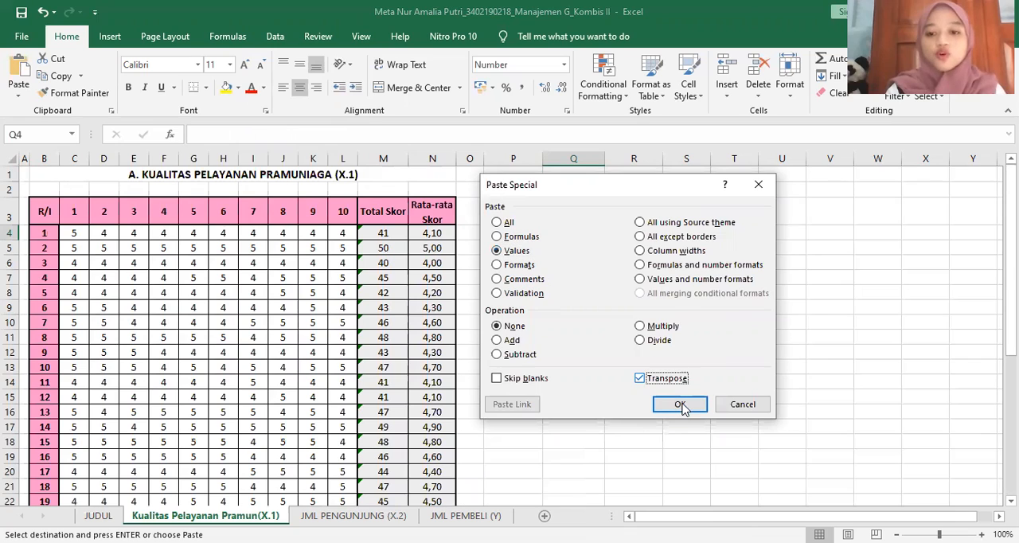
pyautogui.click(681, 405)
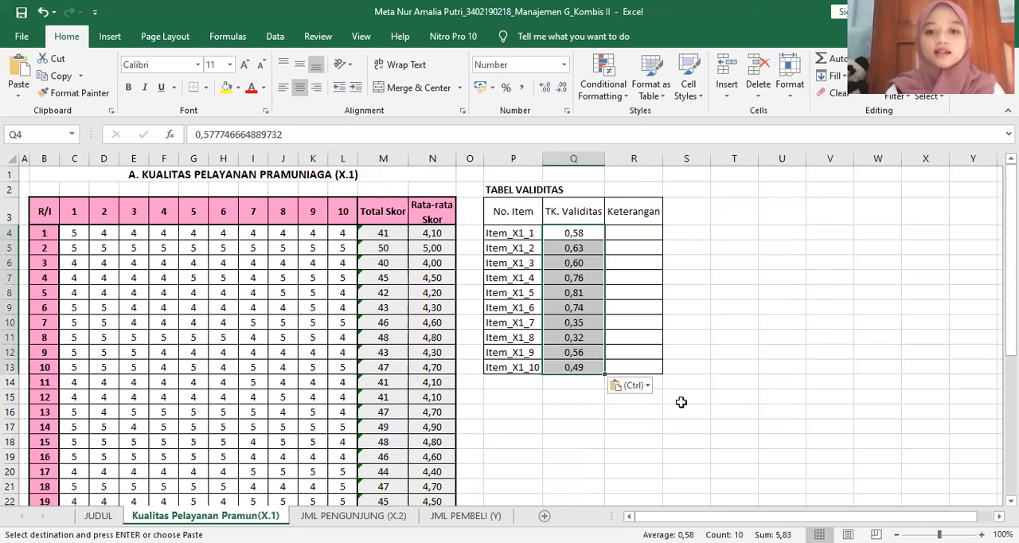
pyautogui.click(637, 231)
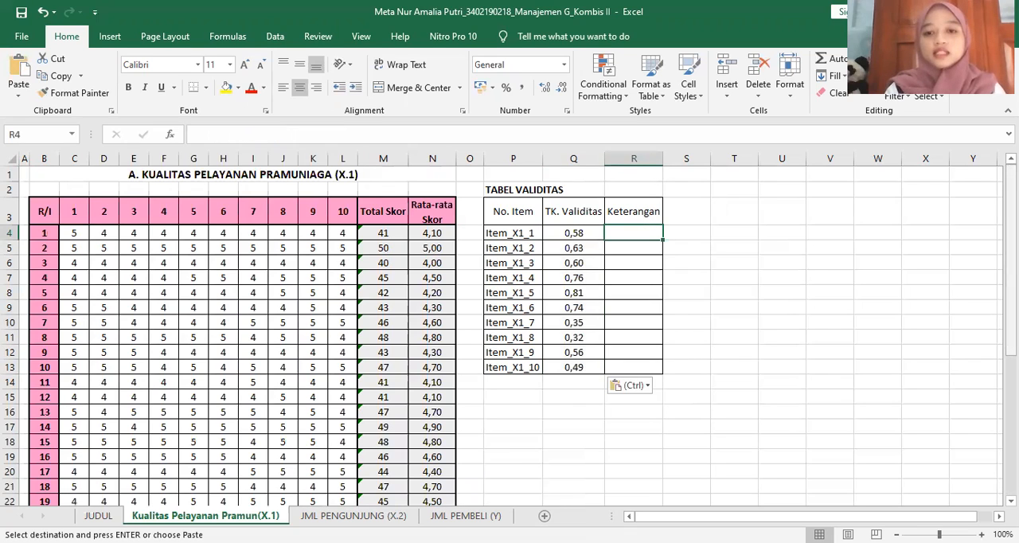
pyautogui.click(563, 232)
pyautogui.keyDown('shift'); pyautogui.click(567, 374); pyautogui.keyUp('shift')
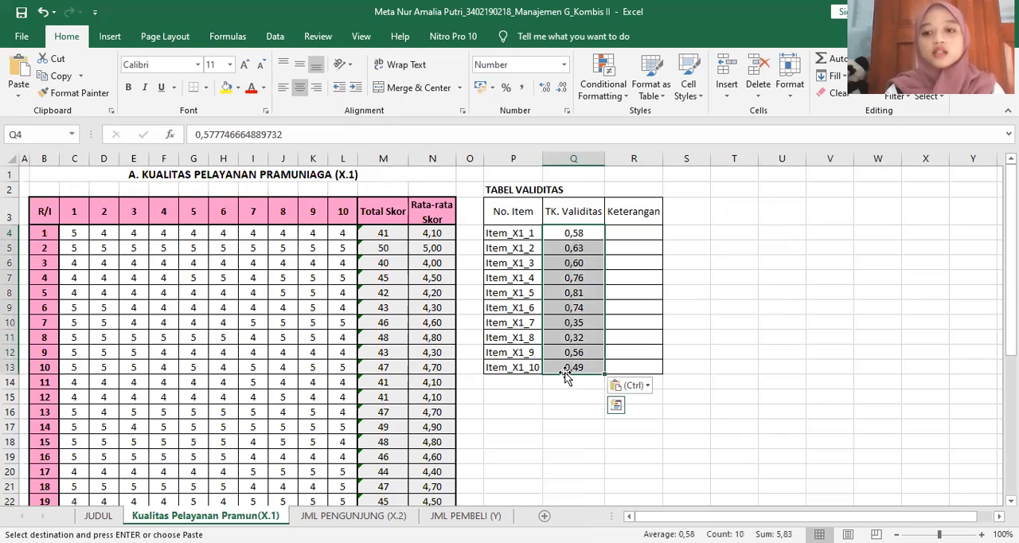
pyautogui.click(784, 368)
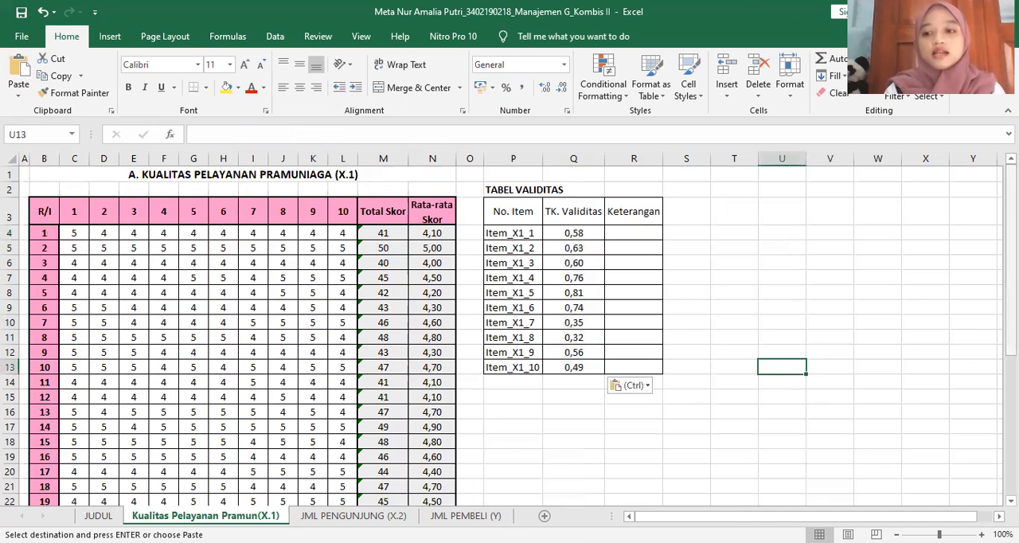
pyautogui.scroll(-5, 340, 454)
pyautogui.click(343, 463)
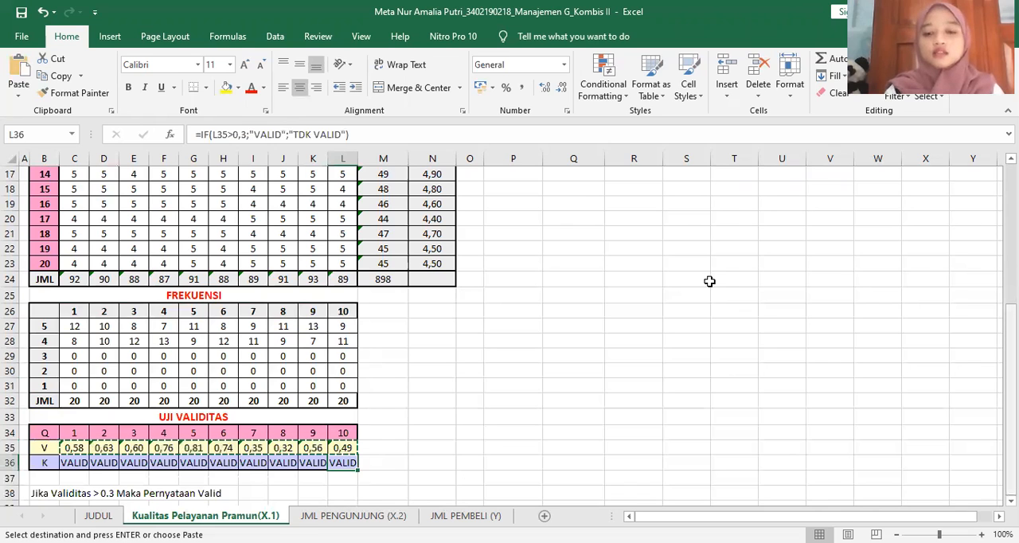
pyautogui.scroll(5, 650, 233)
pyautogui.click(650, 233)
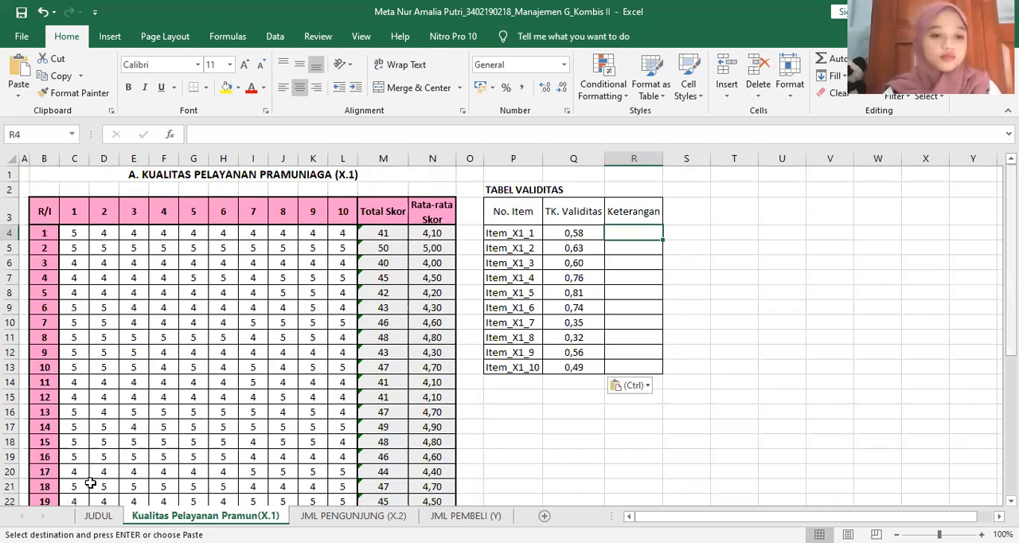
# Copy the validity classifications in C36:L36 and paste them as transposed values into the Keterangan column starting at R4
pyautogui.scroll(-5, 80, 478)
pyautogui.moveTo(76, 478); pyautogui.dragTo(346, 487)
pyautogui.hotkey('ctrl', 'c')
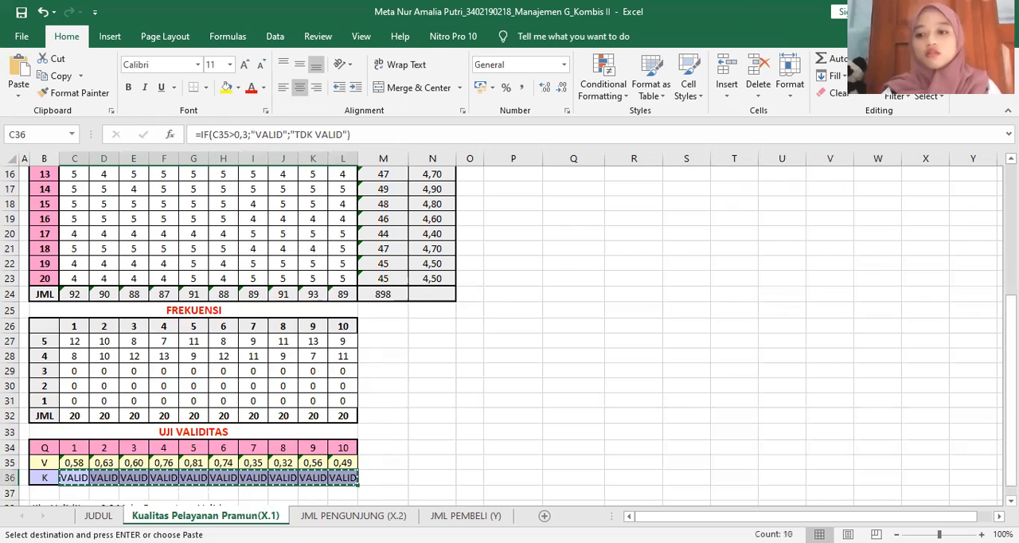
pyautogui.scroll(5, 648, 234)
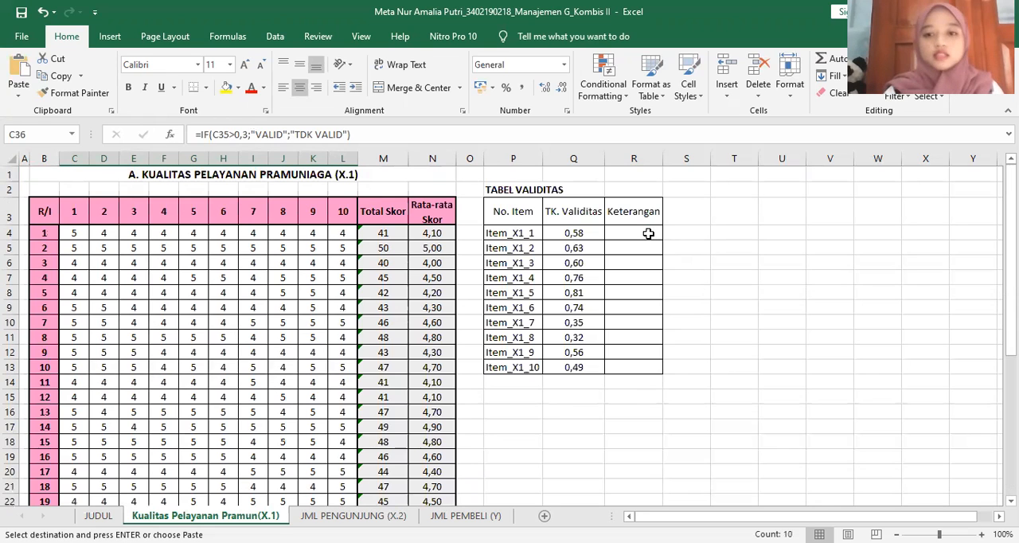
pyautogui.click(648, 233)
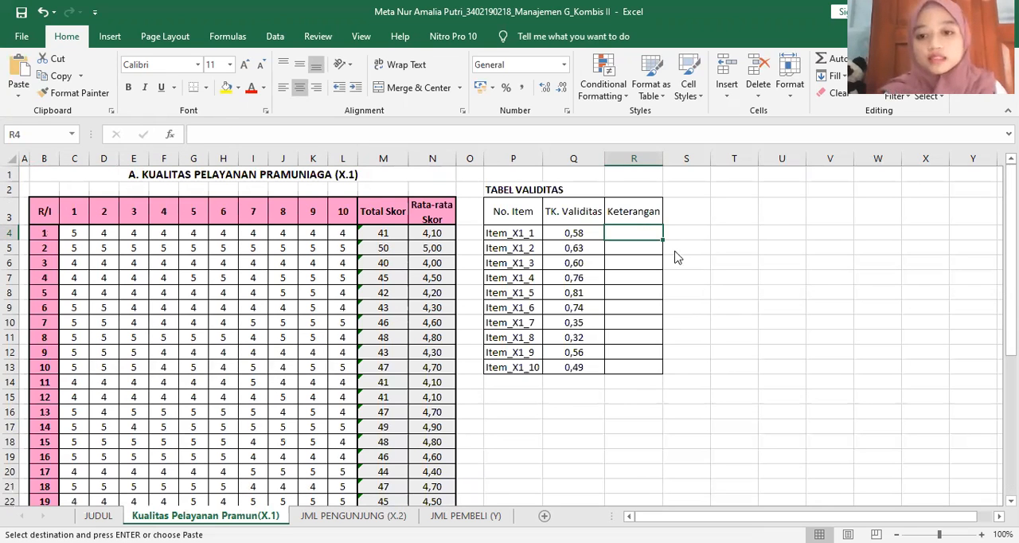
pyautogui.hotkey('shift', 'F10')
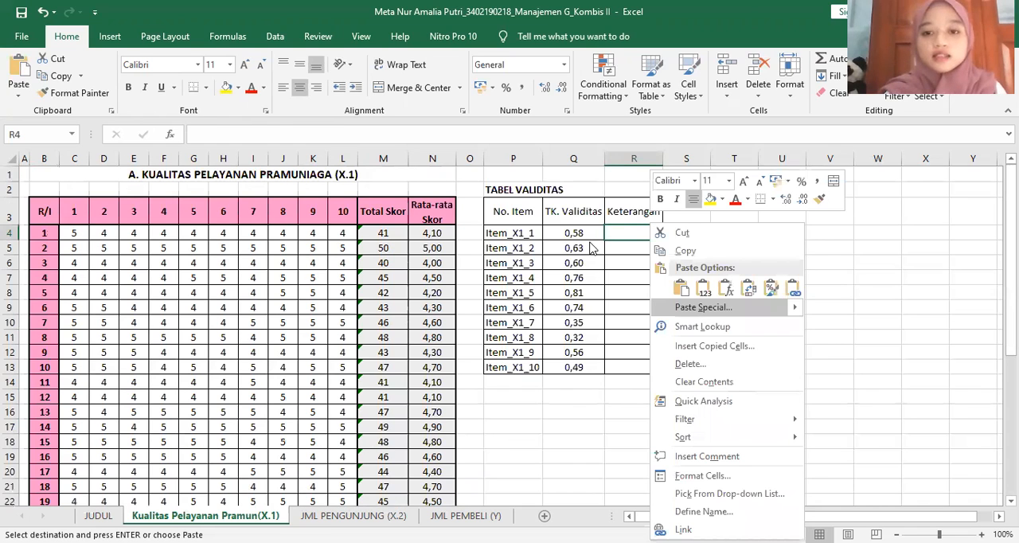
pyautogui.press('Return')
pyautogui.press('v')
pyautogui.click(713, 380)
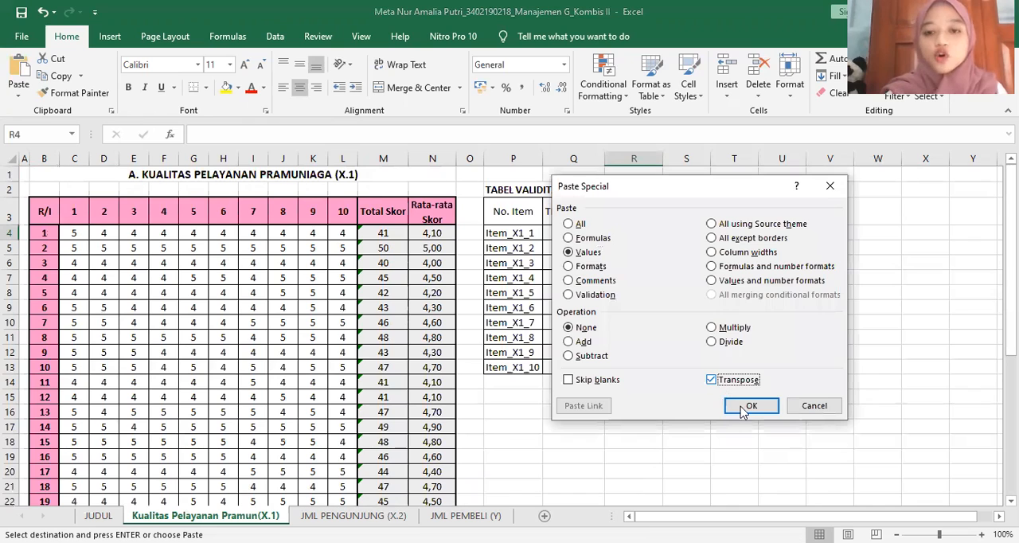
pyautogui.click(745, 408)
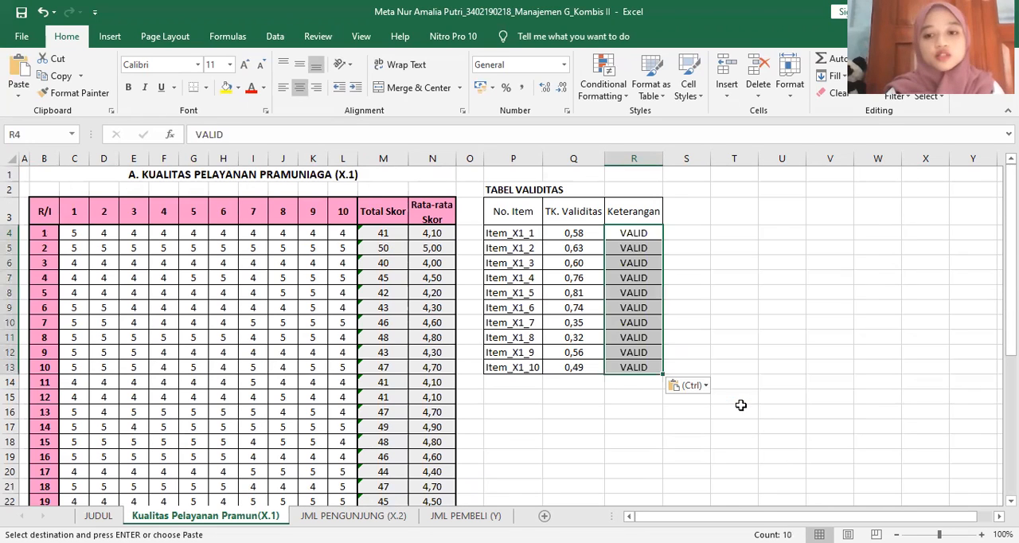
pyautogui.click(741, 407)
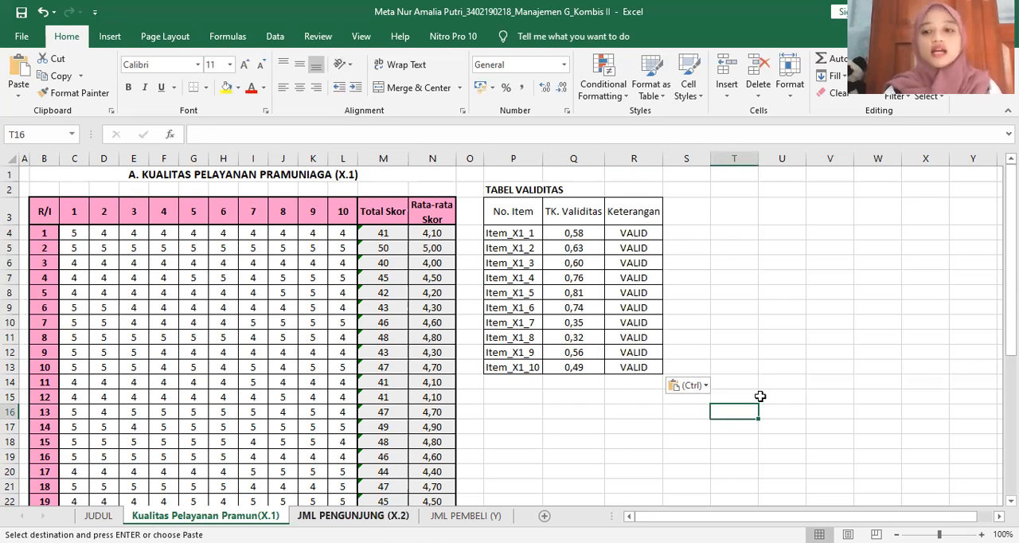
# On the JML PENGUNJUNG (X.2) sheet, use AutoSum over C4:M24 to total the scores per respondent and per question
pyautogui.hotkey('ctrl', 'pagedown')
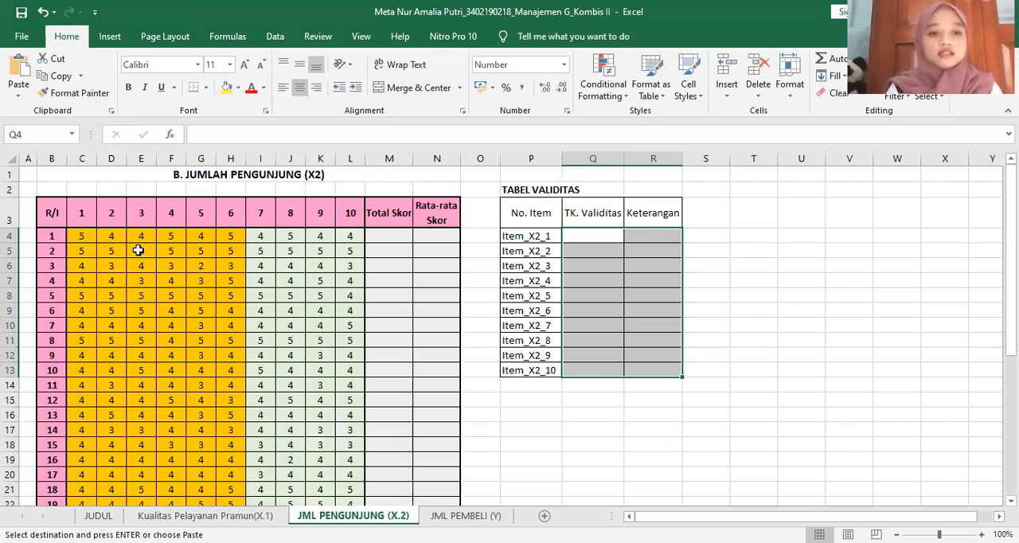
pyautogui.click(81, 235)
pyautogui.keyDown('shift'); pyautogui.click(349, 475); pyautogui.keyUp('shift')
pyautogui.click(387, 235)
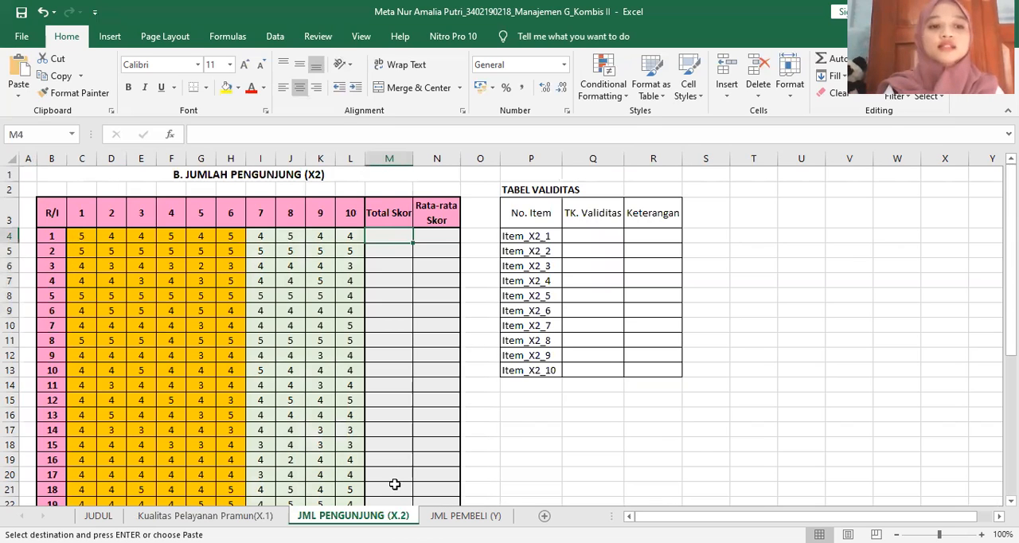
pyautogui.moveTo(82, 236); pyautogui.dragTo(390, 369)
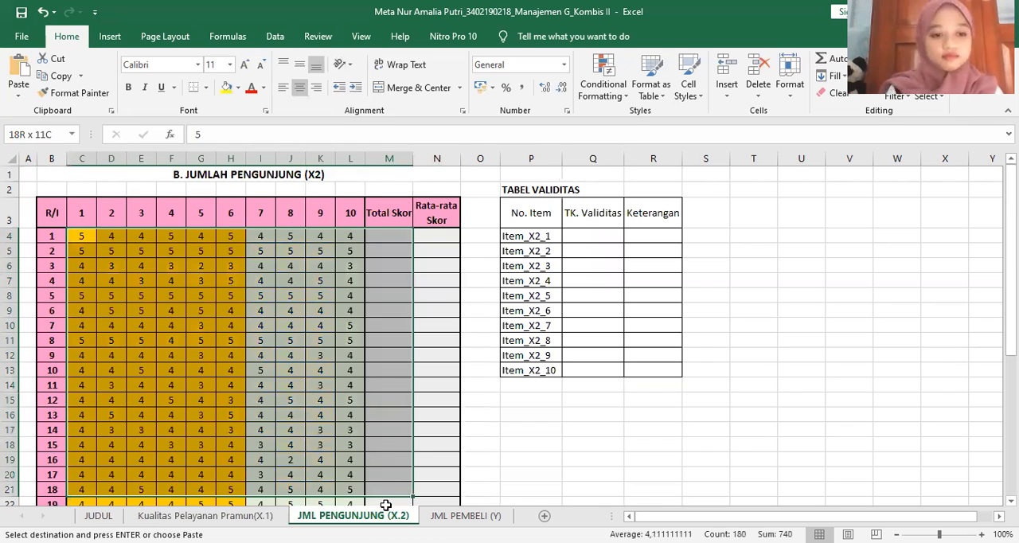
pyautogui.moveTo(391, 438); pyautogui.dragTo(390, 436)
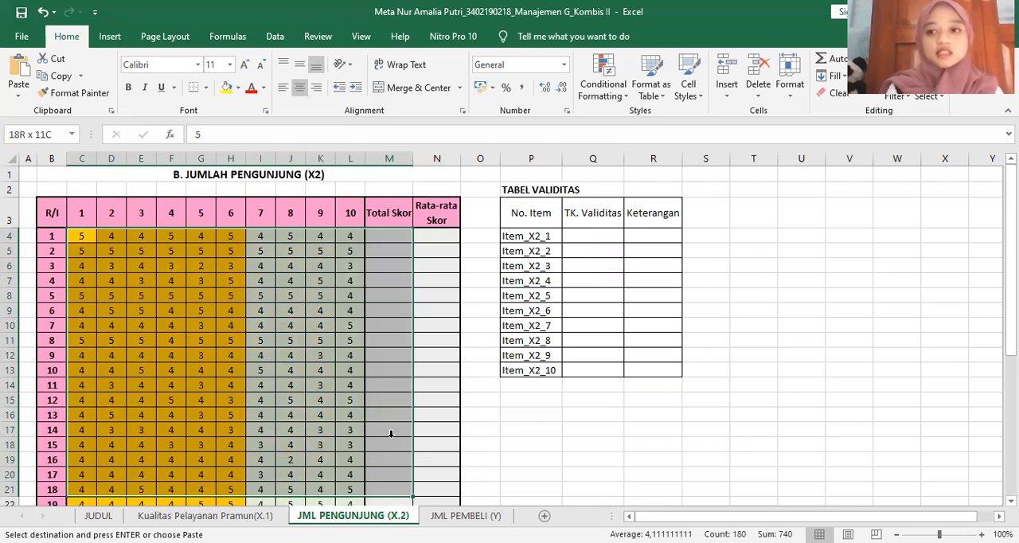
pyautogui.click(836, 64)
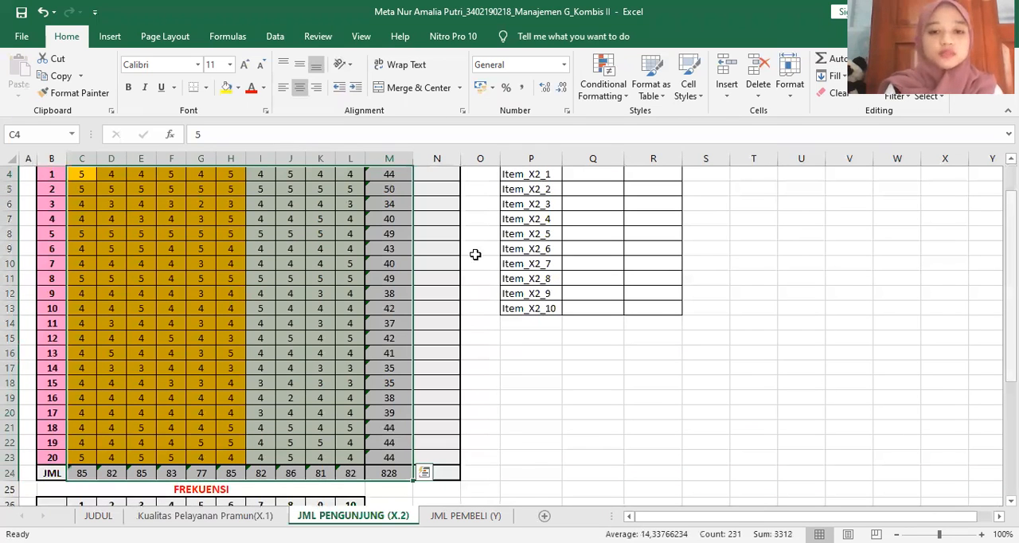
# Enter =M4/10 in N4 under Rata-rata Skor and copy it down to N23 for all 20 respondents
pyautogui.scroll(1, 448, 240)
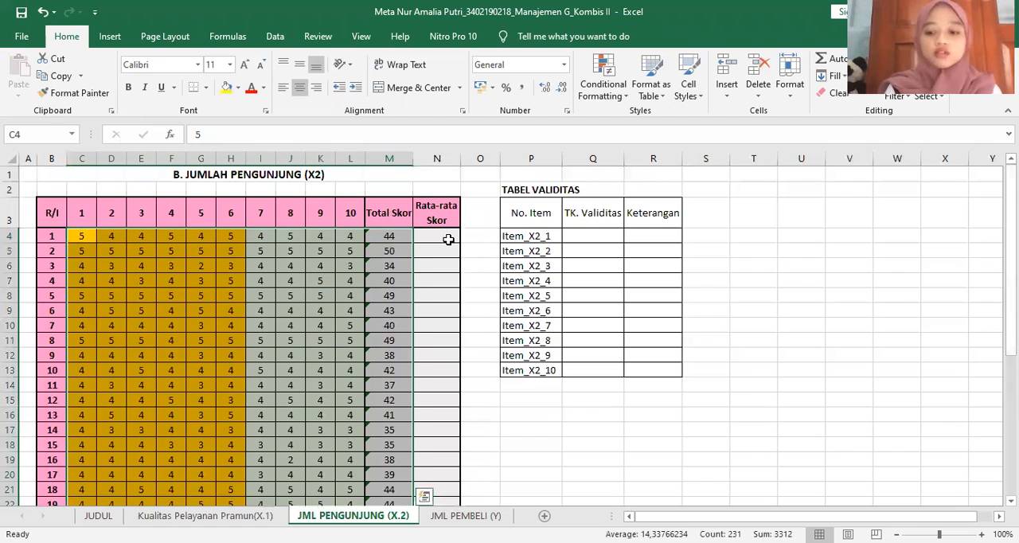
pyautogui.click(448, 239)
pyautogui.write('=')
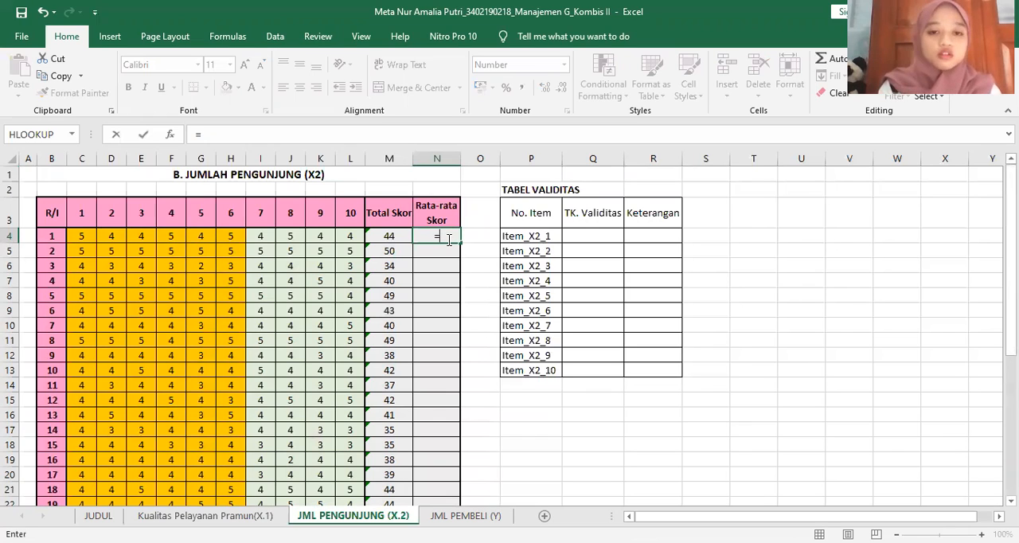
pyautogui.click(401, 238)
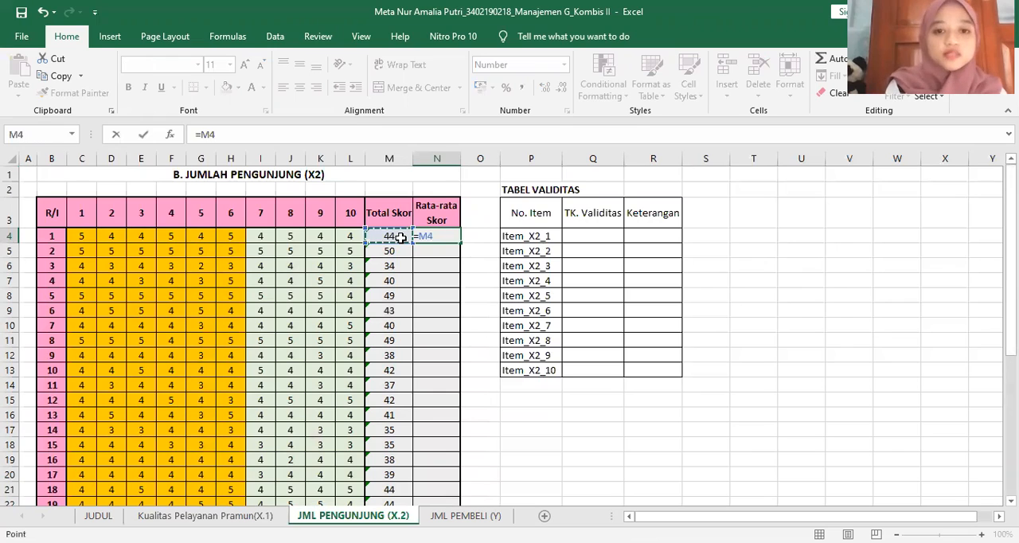
pyautogui.write('/1')
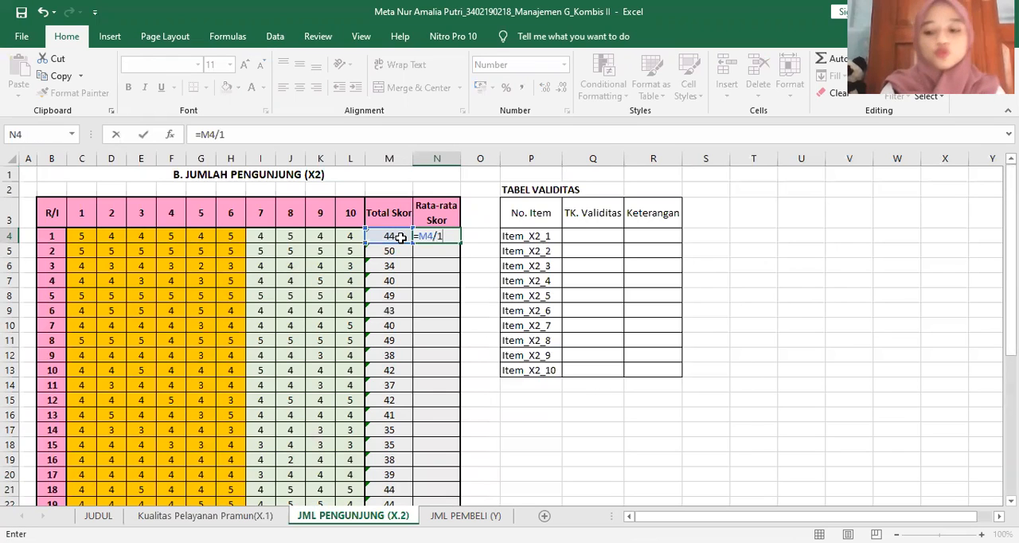
pyautogui.press('Return')
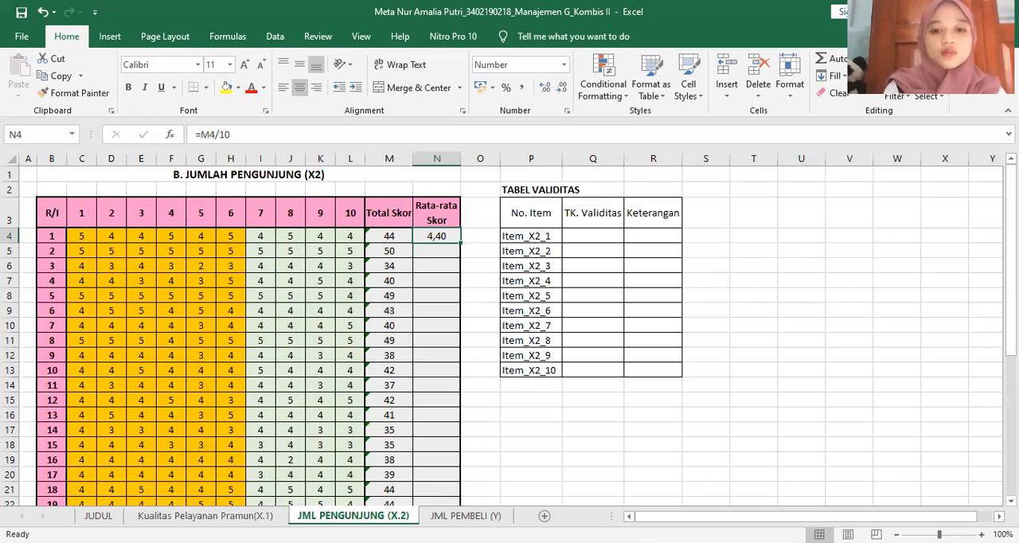
pyautogui.moveTo(460, 243); pyautogui.dragTo(462, 404)
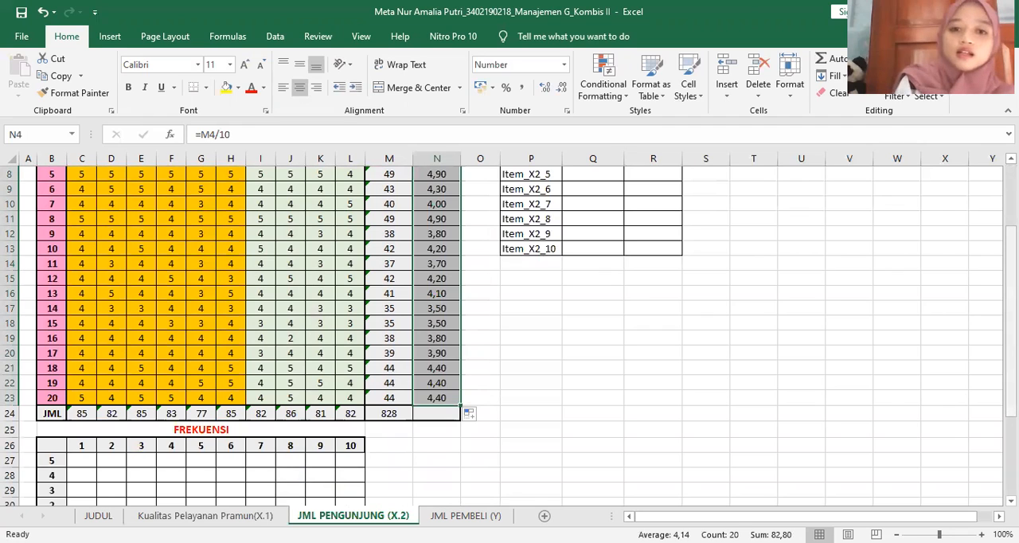
# Start a COUNTIF formula in C27 of the FREKUENSI table with the row-locked range C$4:C$23
pyautogui.scroll(-3, 426, 293)
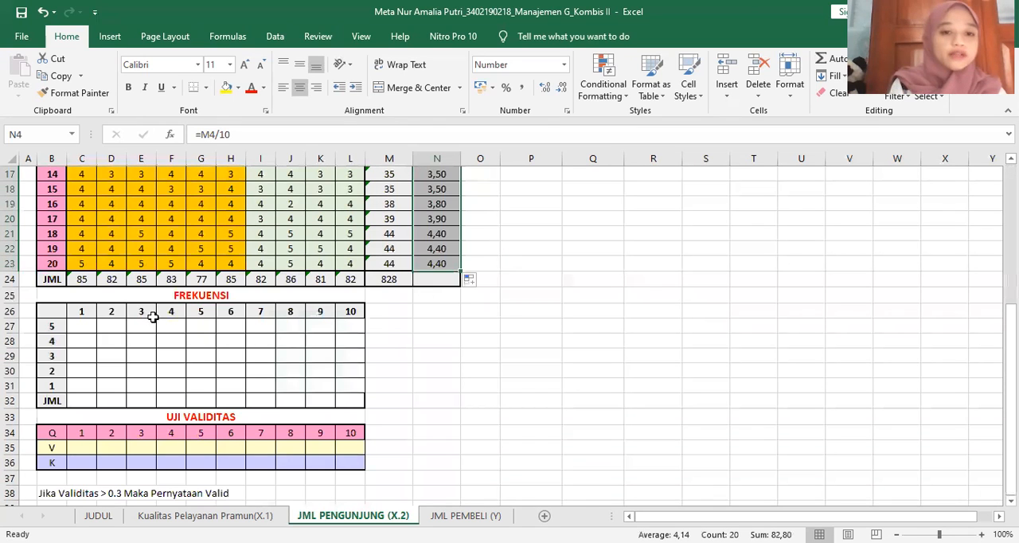
pyautogui.click(90, 324)
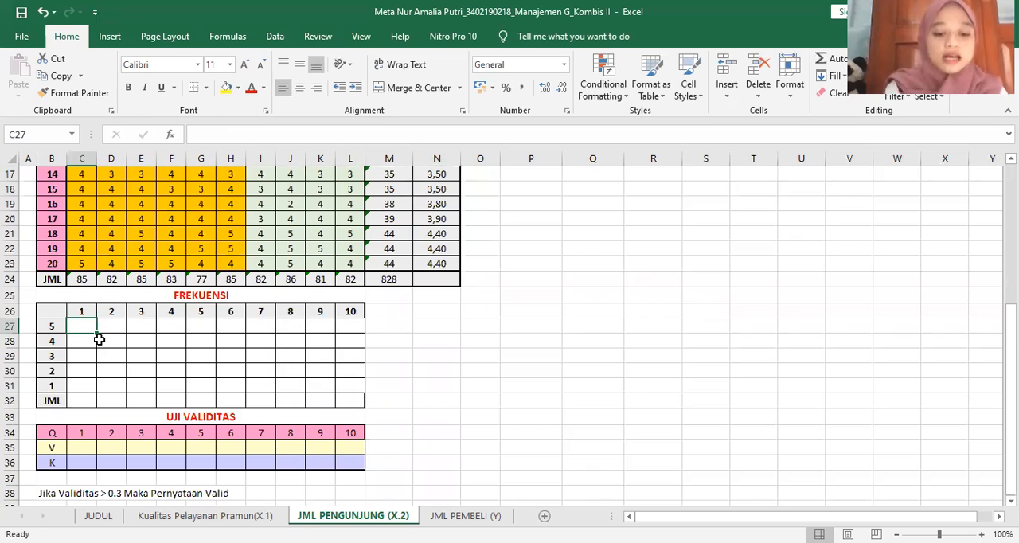
pyautogui.write('=')
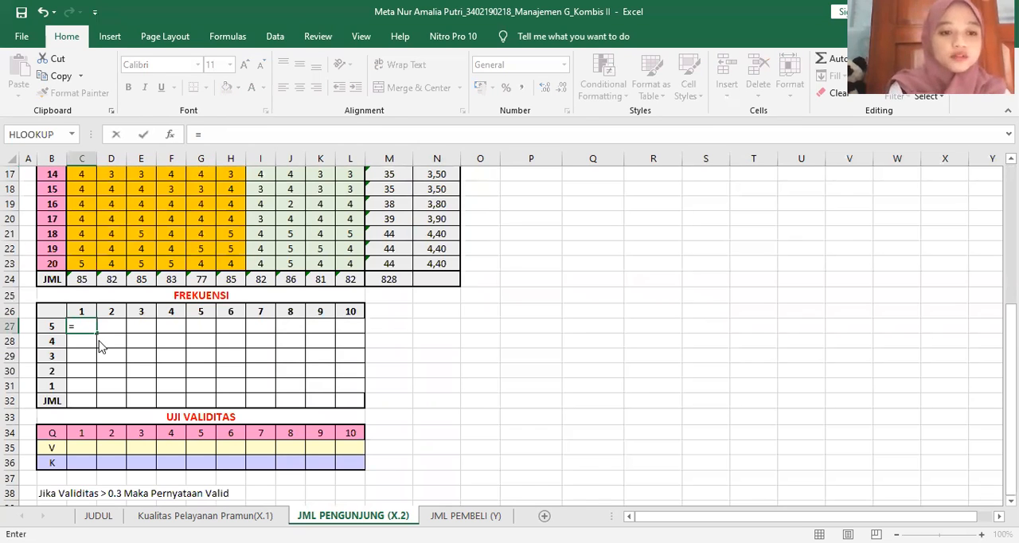
pyautogui.write('count')
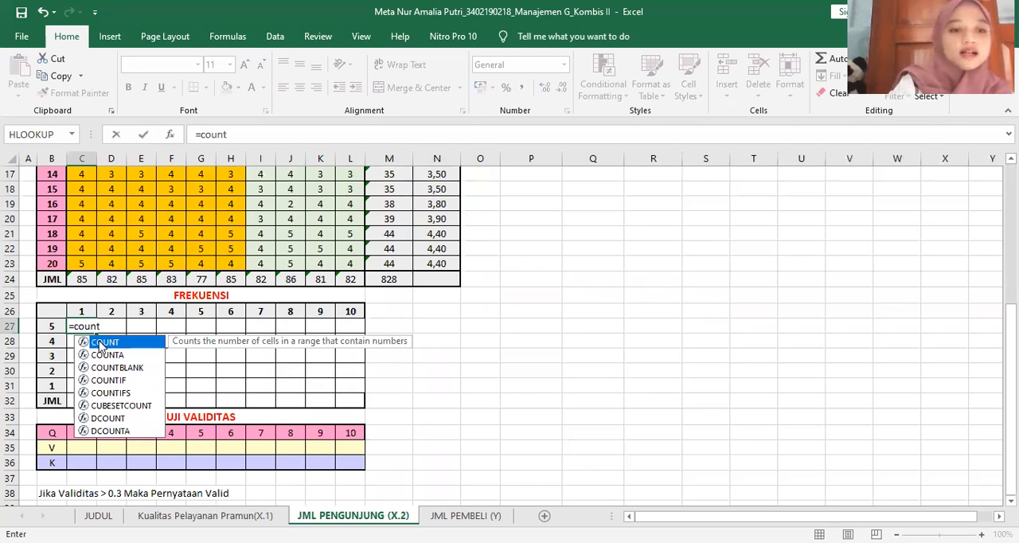
pyautogui.write('if')
pyautogui.doubleClick(101, 342)
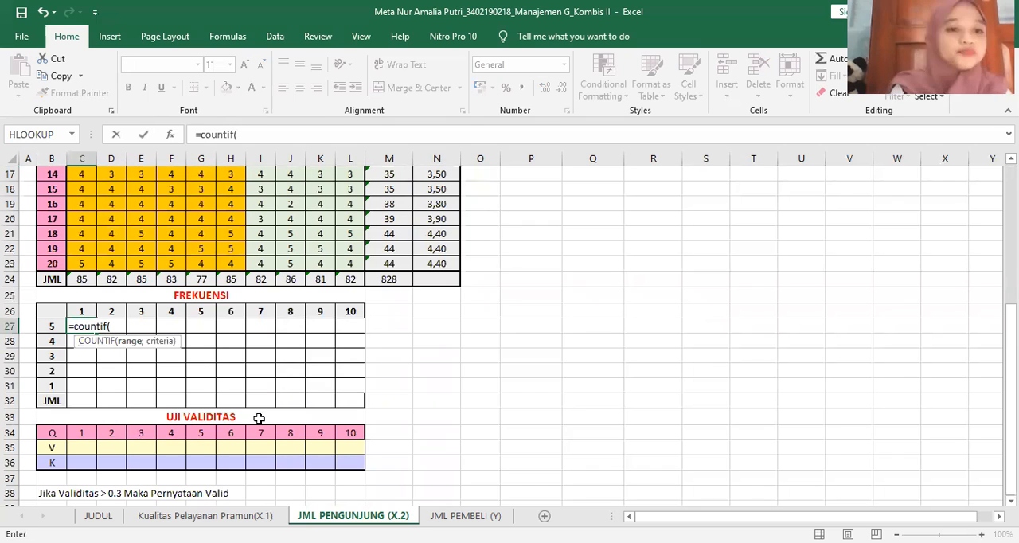
pyautogui.scroll(5, 259, 419)
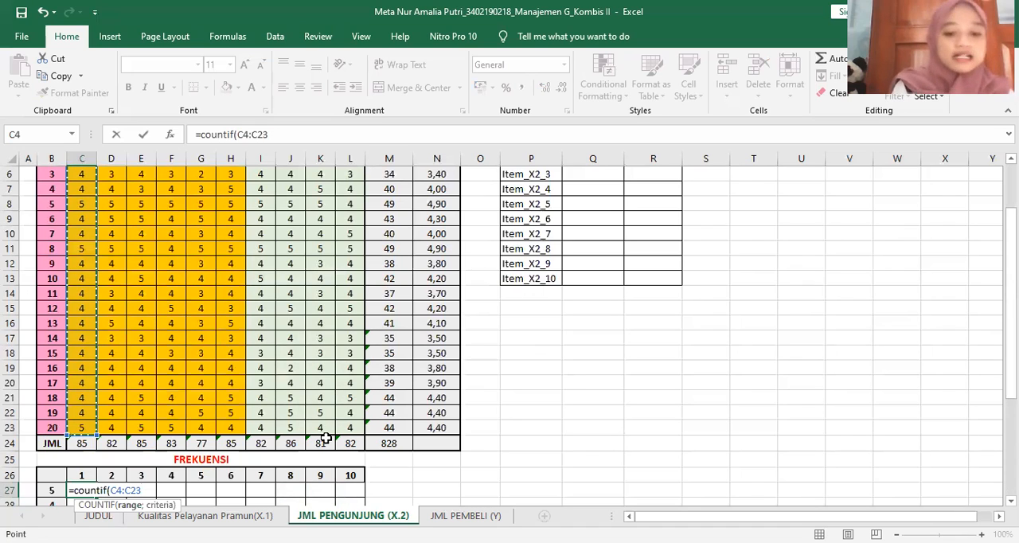
pyautogui.press('F4')
pyautogui.press('F4')
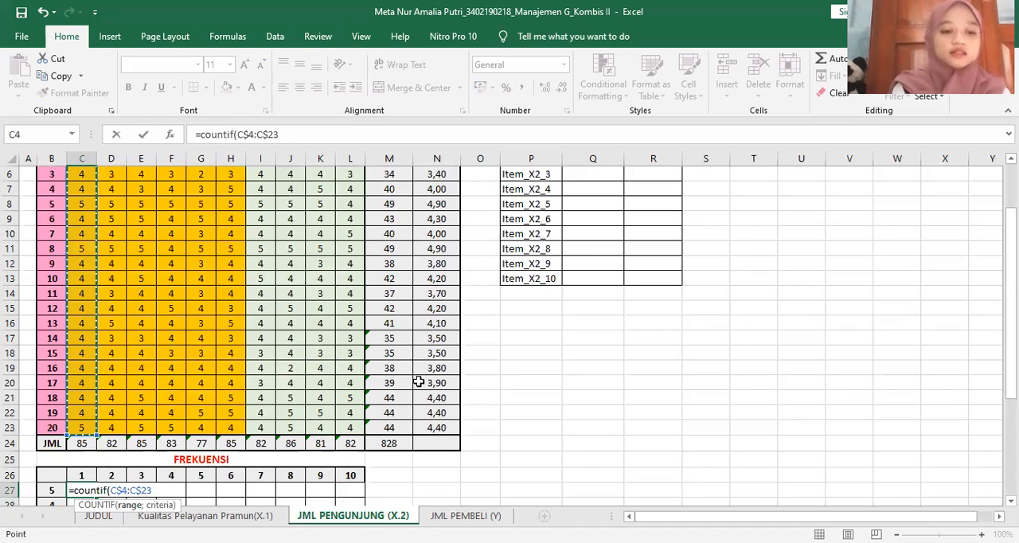
# Complete the C27 COUNTIF formula with the column-locked criterion $B27
pyautogui.write(';')
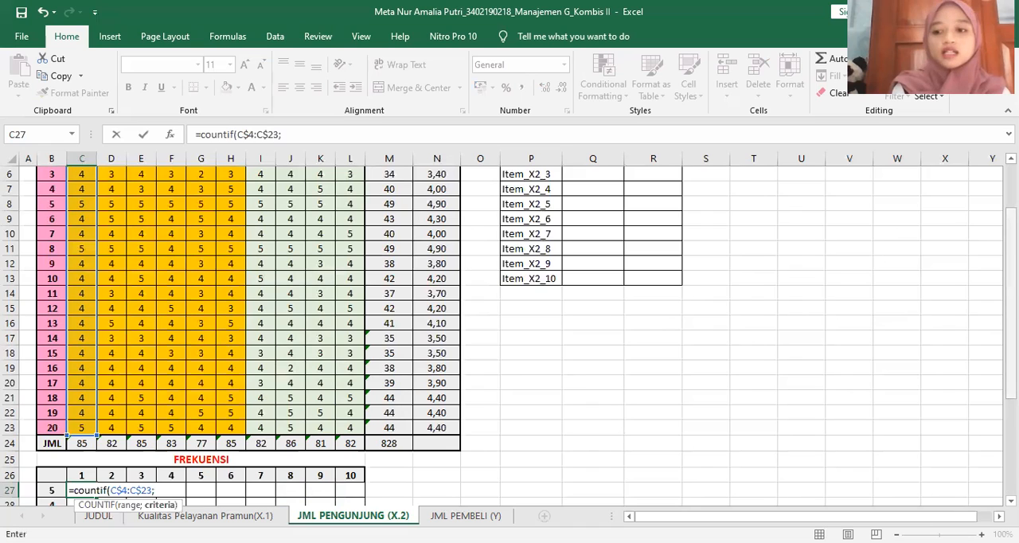
pyautogui.scroll(-1, 51, 446)
pyautogui.click(51, 444)
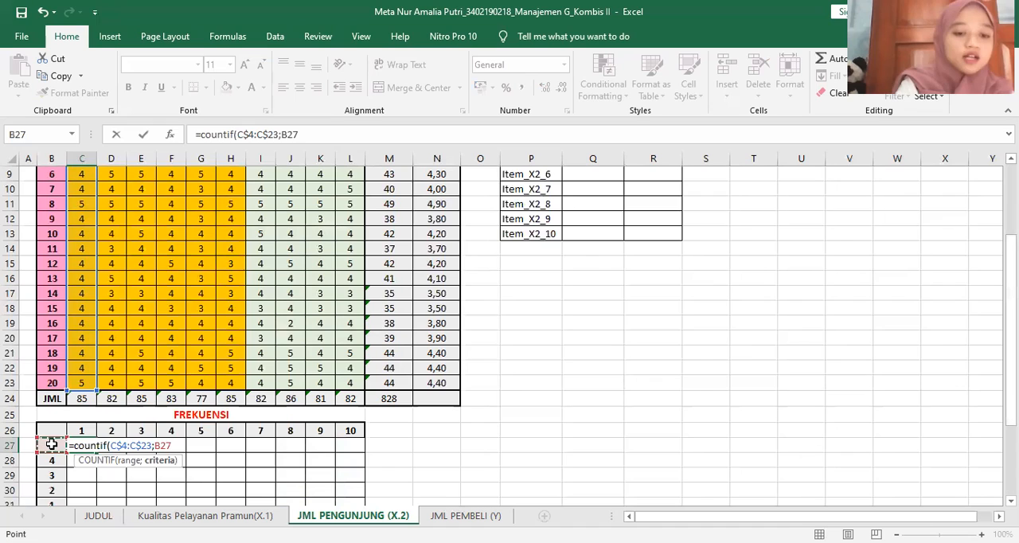
pyautogui.press('F4')
pyautogui.press('F4')
pyautogui.press('F4')
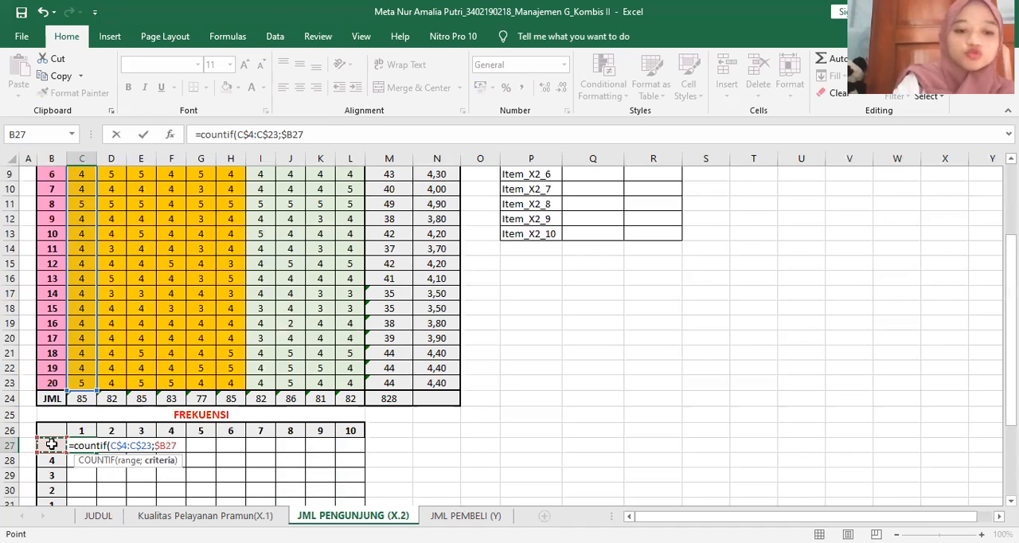
pyautogui.write(')')
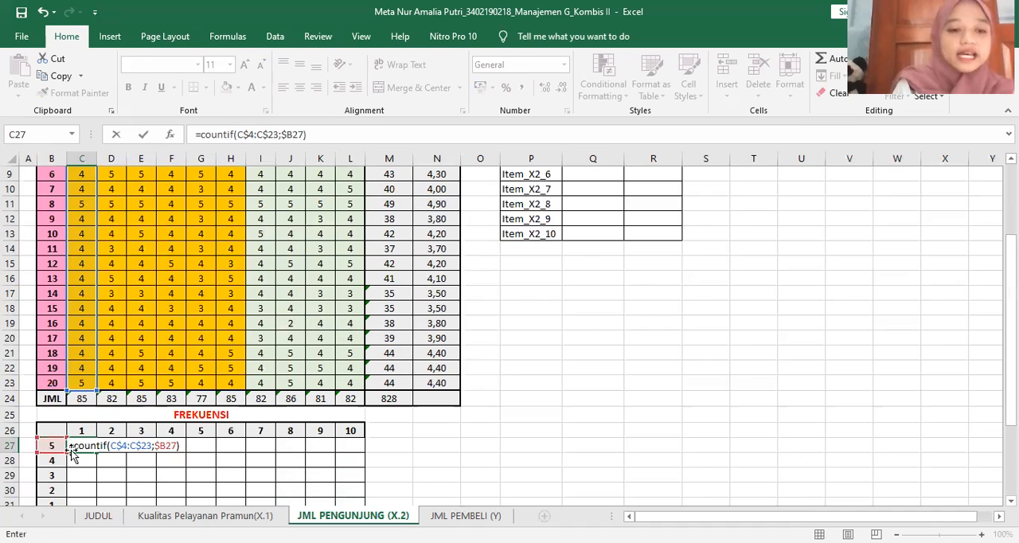
pyautogui.press('Return')
# Center C27 and copy its formula through C27:L31, with AutoSum totals per question in JML row 32
pyautogui.click(83, 446)
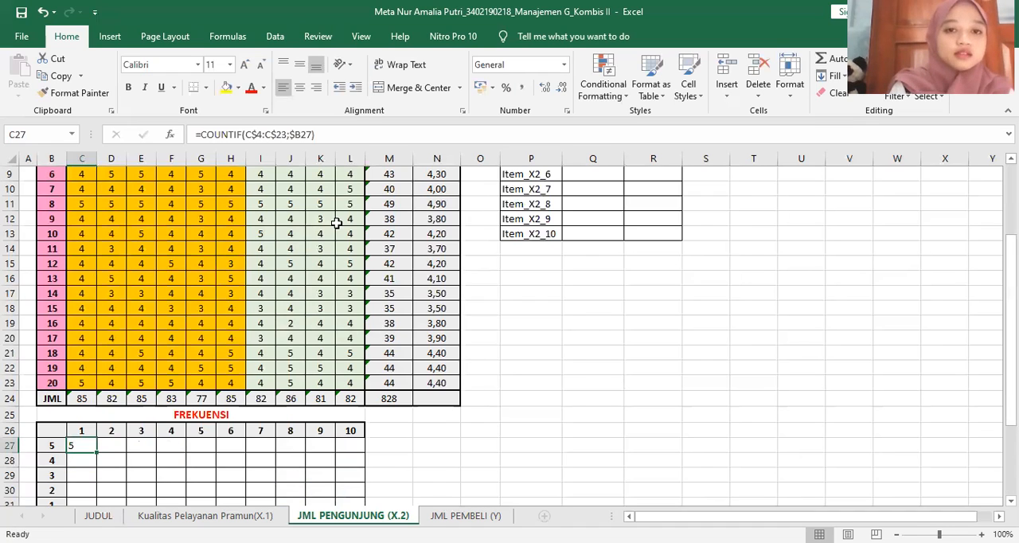
pyautogui.click(299, 88)
pyautogui.moveTo(324, 444); pyautogui.dragTo(363, 421)
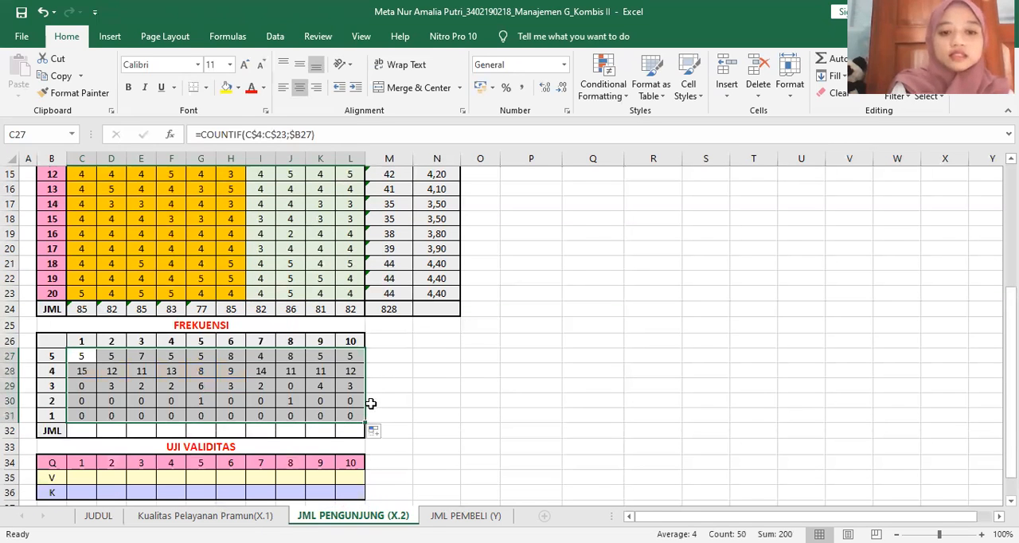
pyautogui.click(834, 65)
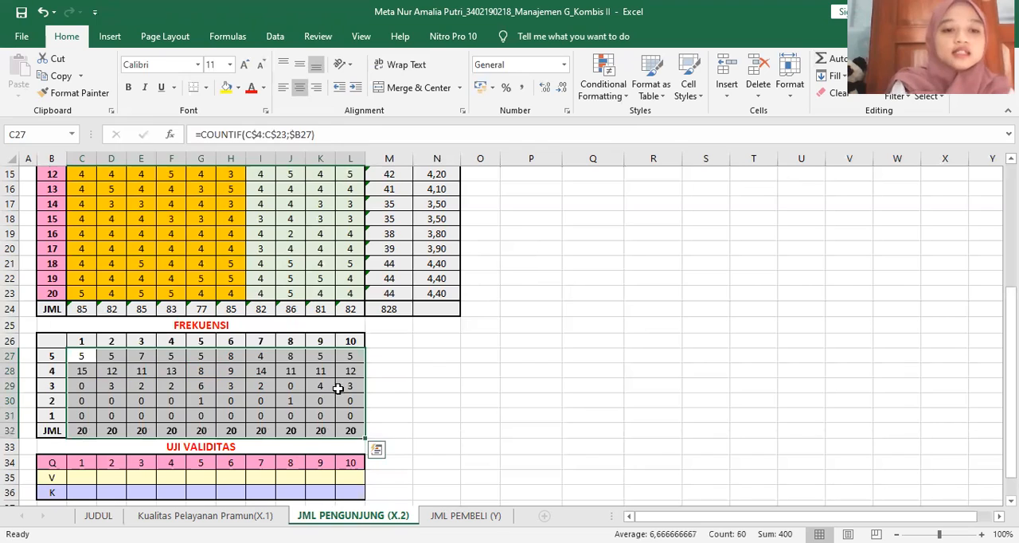
pyautogui.click(434, 415)
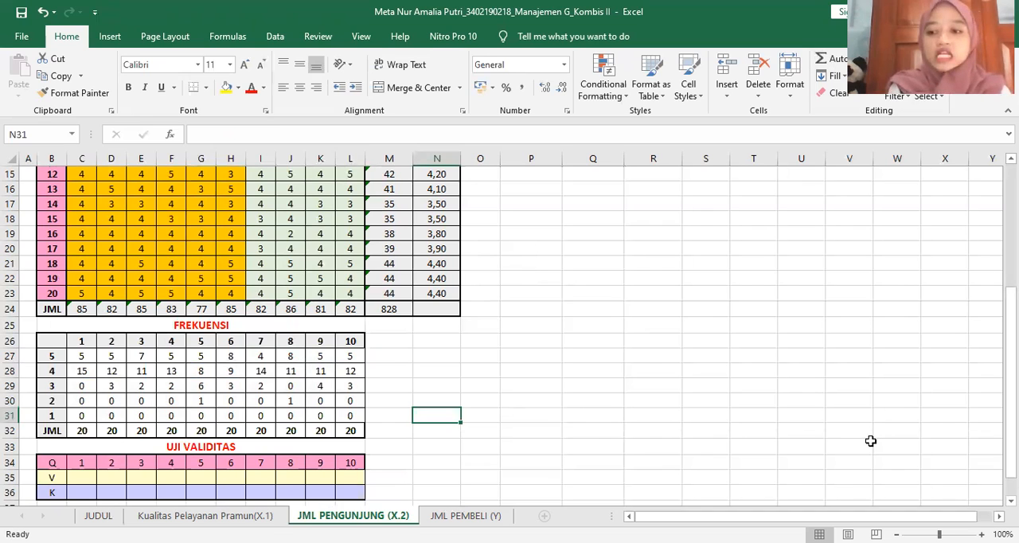
# Enter =PEARSON(C4:C22;$M$4:$M$23) in C35, the V row of the UJI VALIDITAS table
pyautogui.scroll(-1, 741, 398)
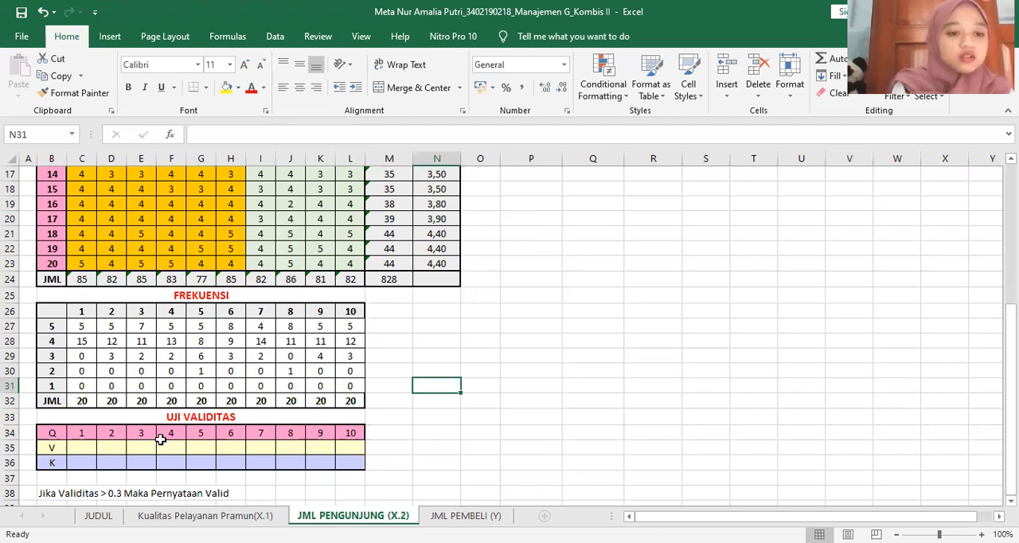
pyautogui.click(80, 448)
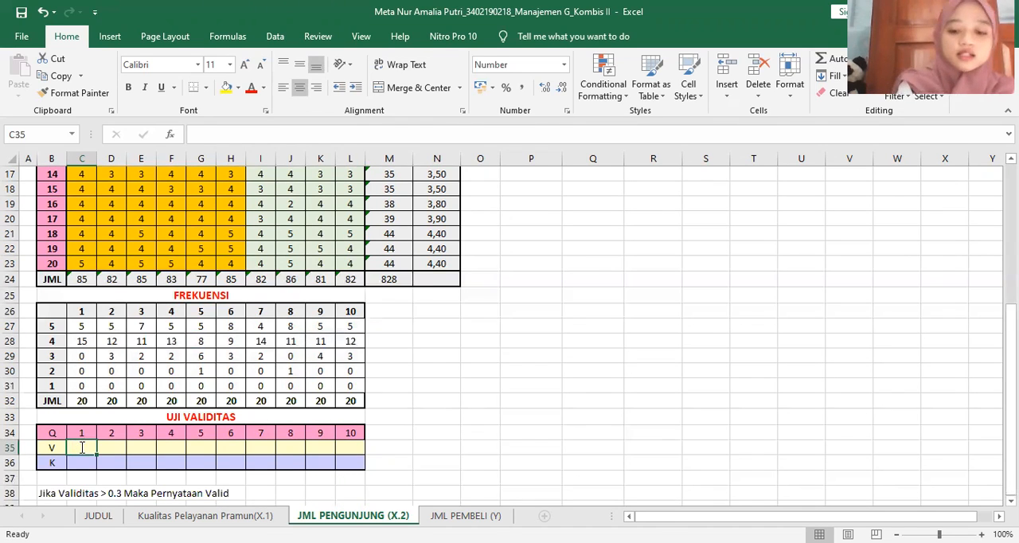
pyautogui.write('=')
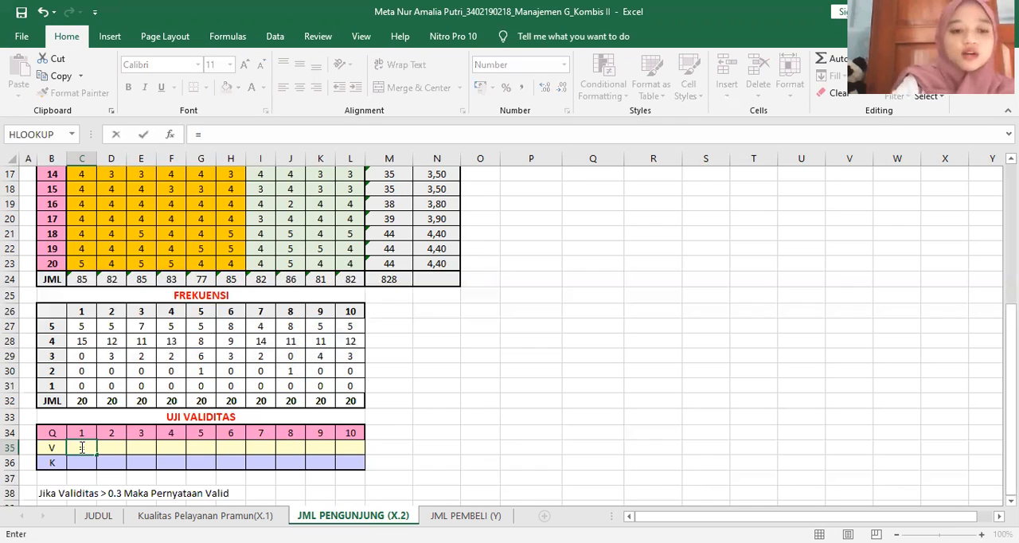
pyautogui.write('pearson(')
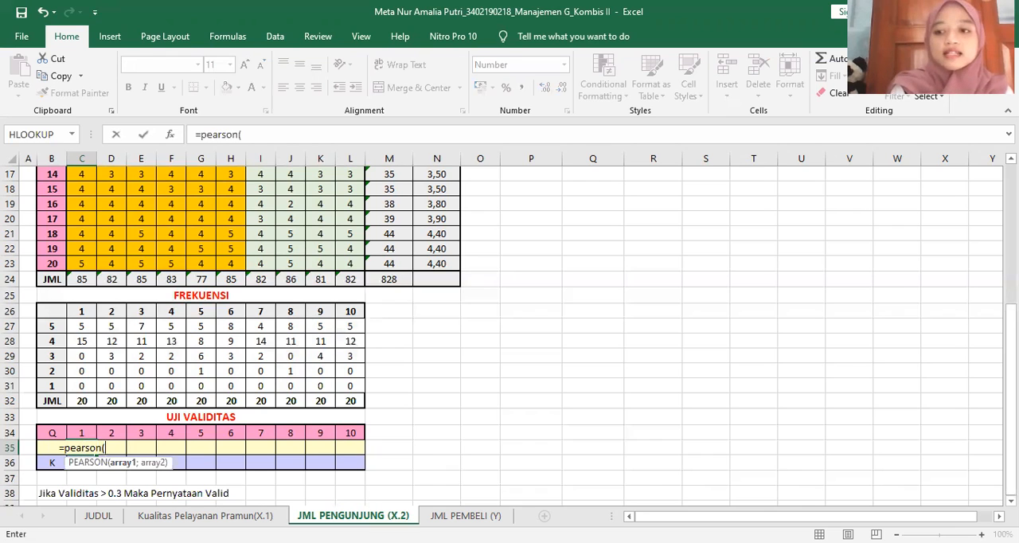
pyautogui.scroll(5, 78, 236)
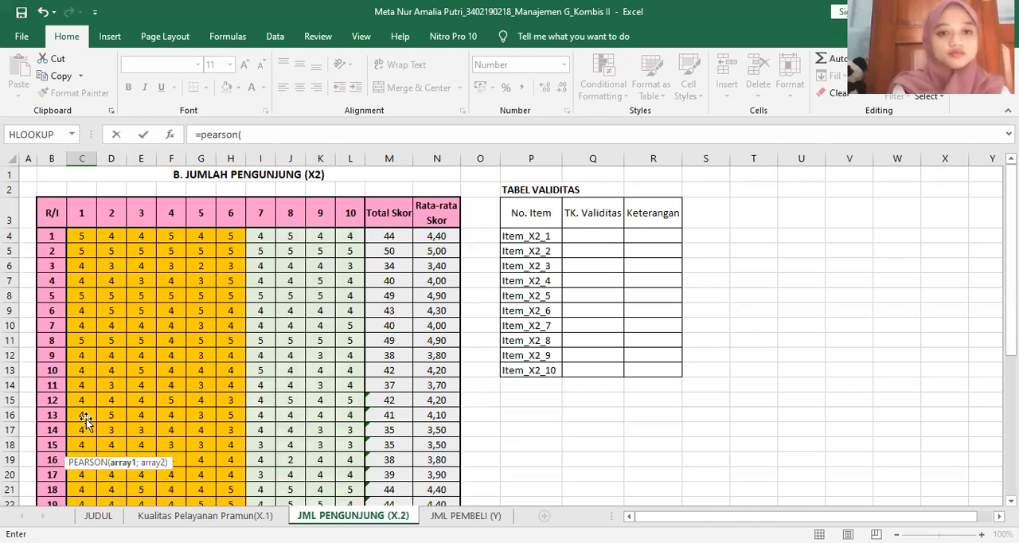
pyautogui.moveTo(82, 236); pyautogui.dragTo(86, 420)
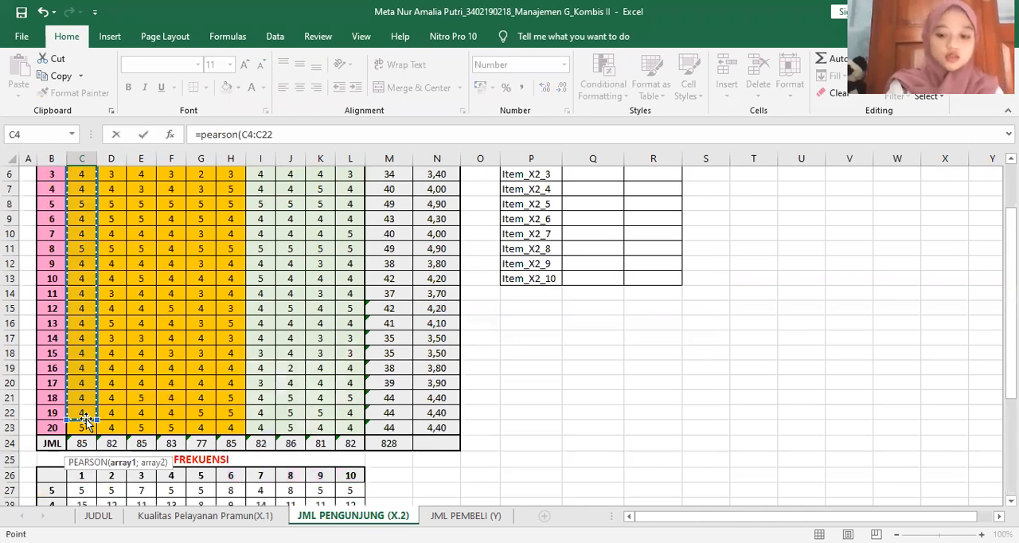
pyautogui.write(';')
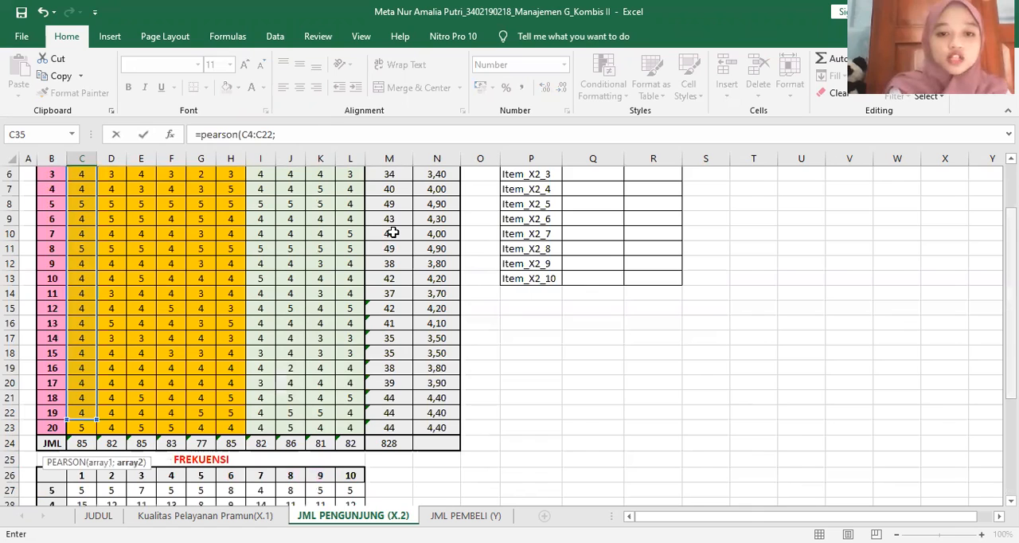
pyautogui.scroll(2, 394, 447)
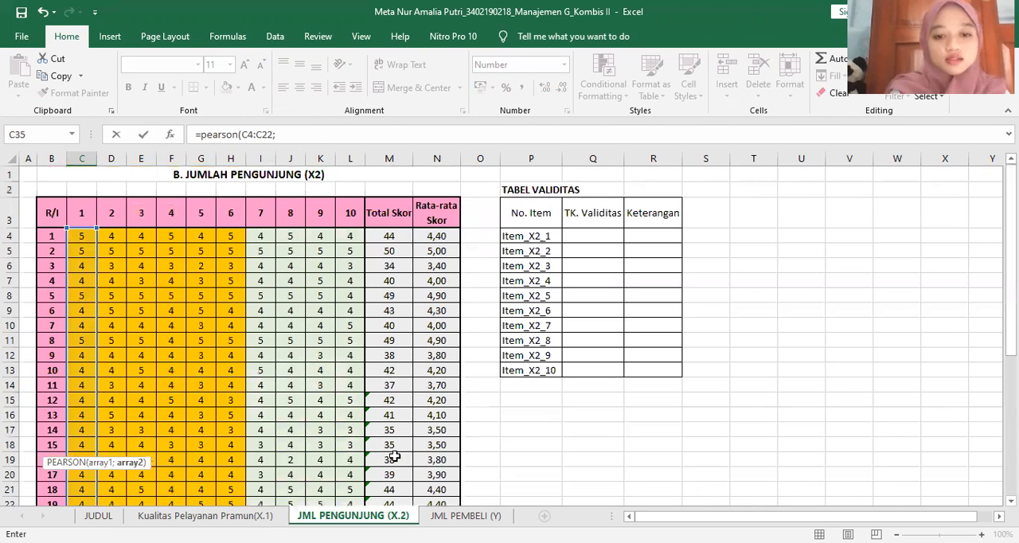
pyautogui.moveTo(390, 236); pyautogui.dragTo(395, 457)
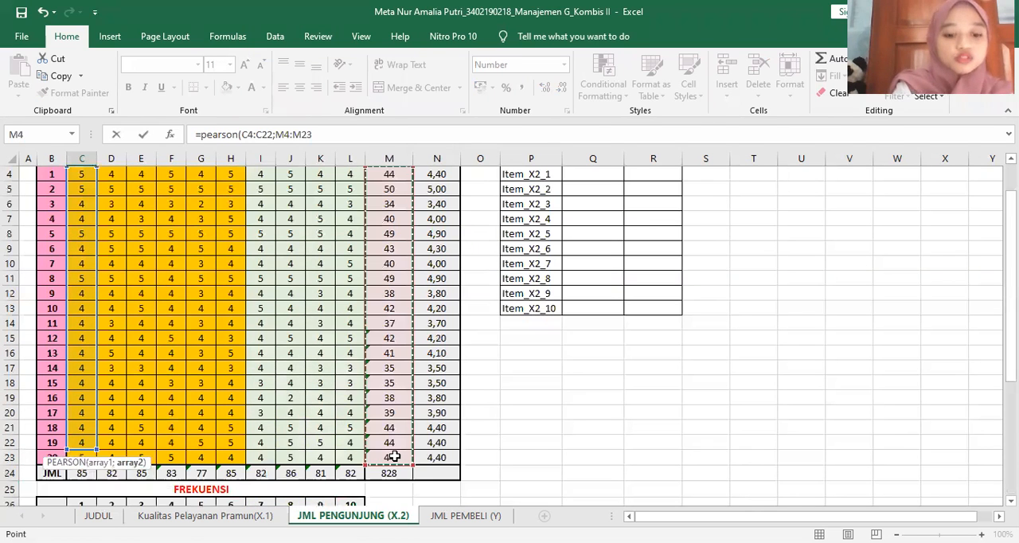
pyautogui.press('F4')
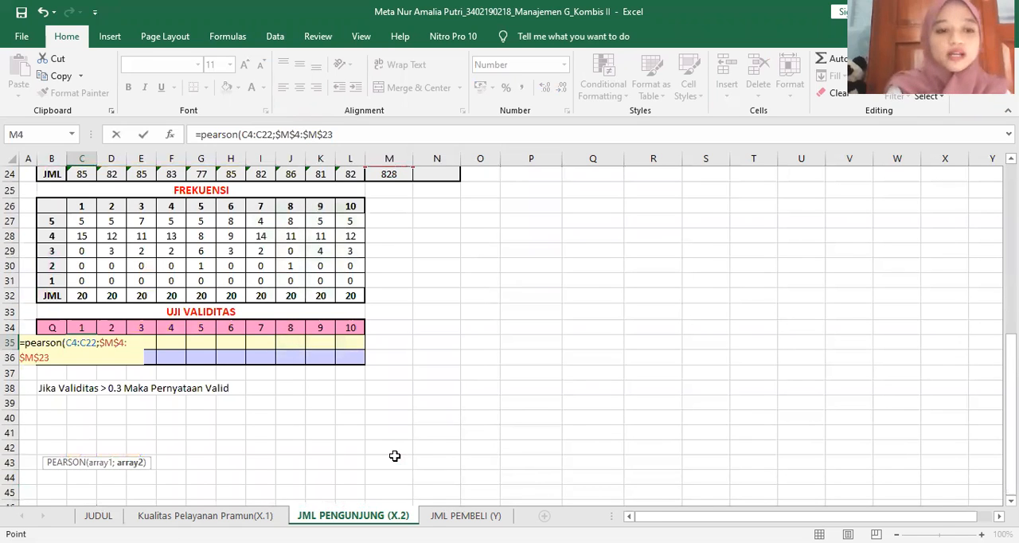
pyautogui.press('Return')
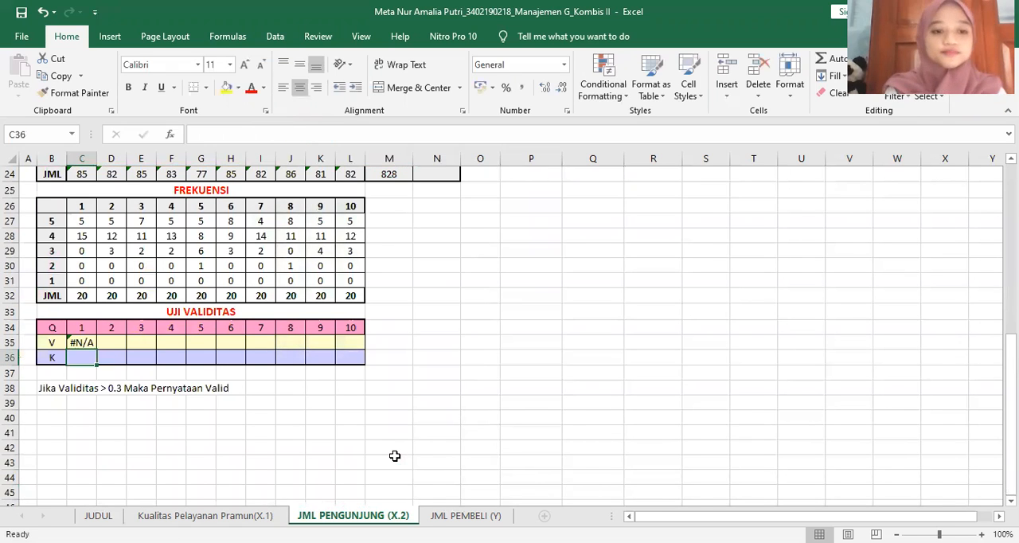
# Correct the first array of the PEARSON formula in C35 to C4:C23
pyautogui.click(85, 343)
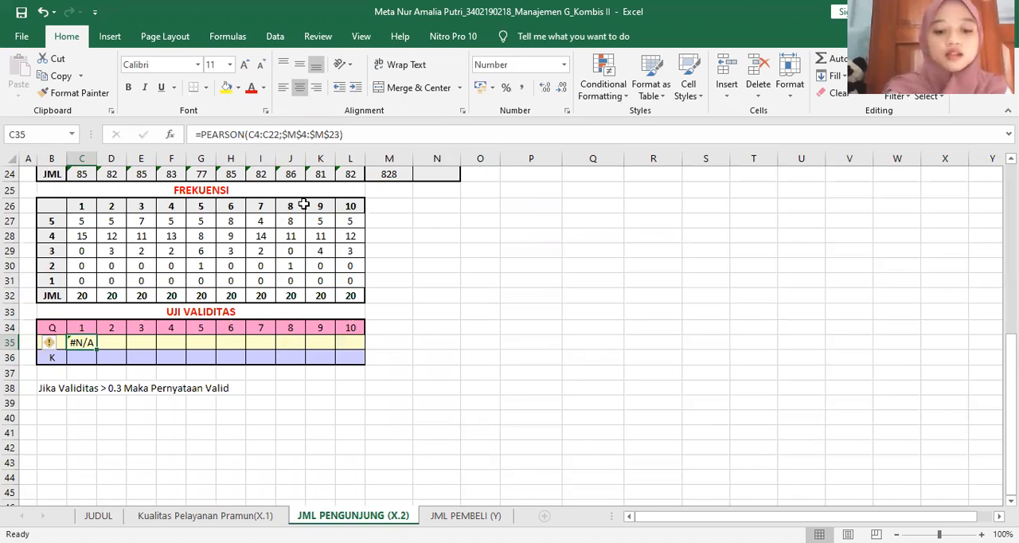
pyautogui.press('F2')
pyautogui.press('Left')
pyautogui.press('Left')
pyautogui.press('Left')
pyautogui.press('Left')
pyautogui.press('Left')
pyautogui.press('Left')
pyautogui.press('Left')
pyautogui.press('Left')
pyautogui.press('Left')
pyautogui.press('Left')
pyautogui.press('Left')
pyautogui.press('Left')
pyautogui.press('BackSpace')
pyautogui.write('3')
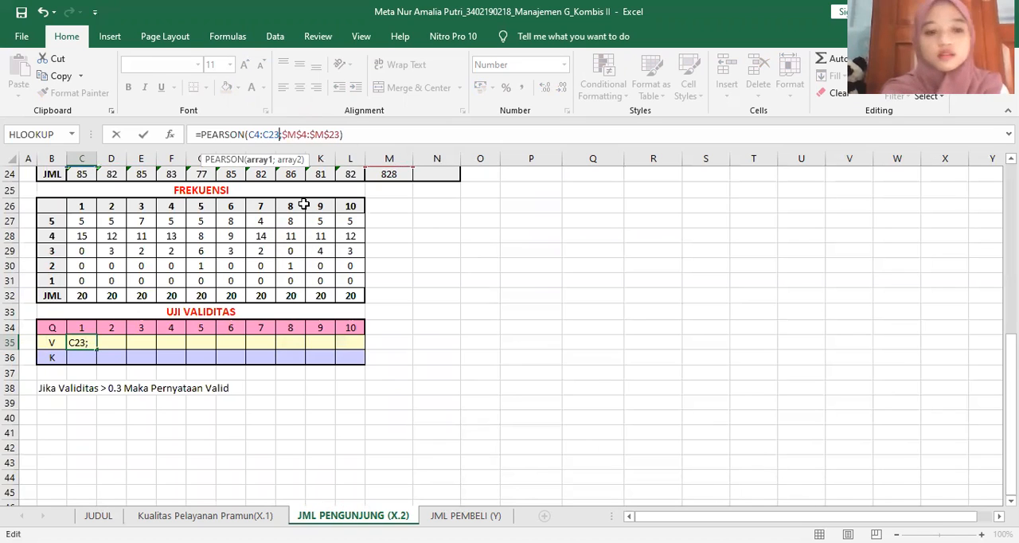
pyautogui.press('Return')
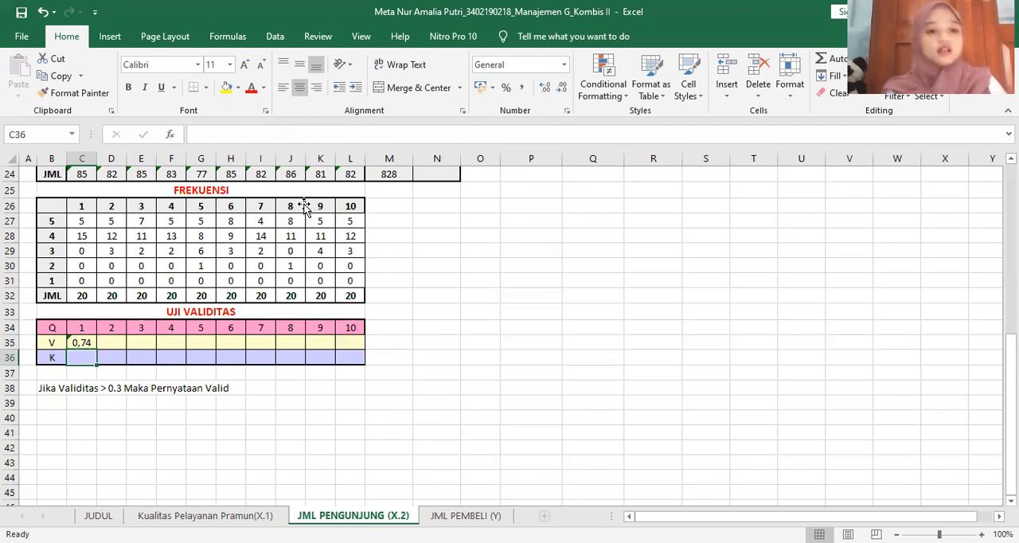
# Copy the PEARSON formula from C35 across the V row to L35 for all ten questions
pyautogui.click(304, 206)
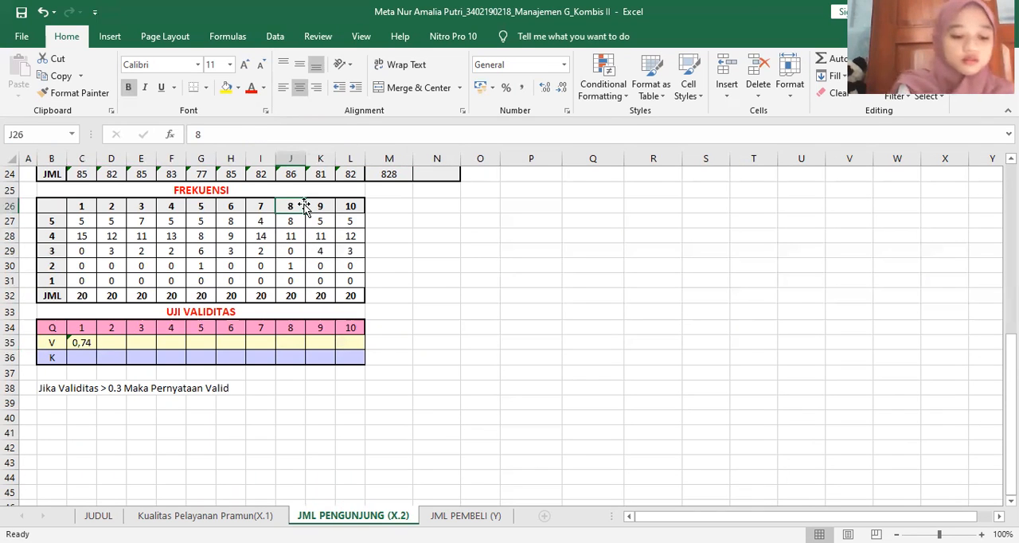
pyautogui.click(94, 350)
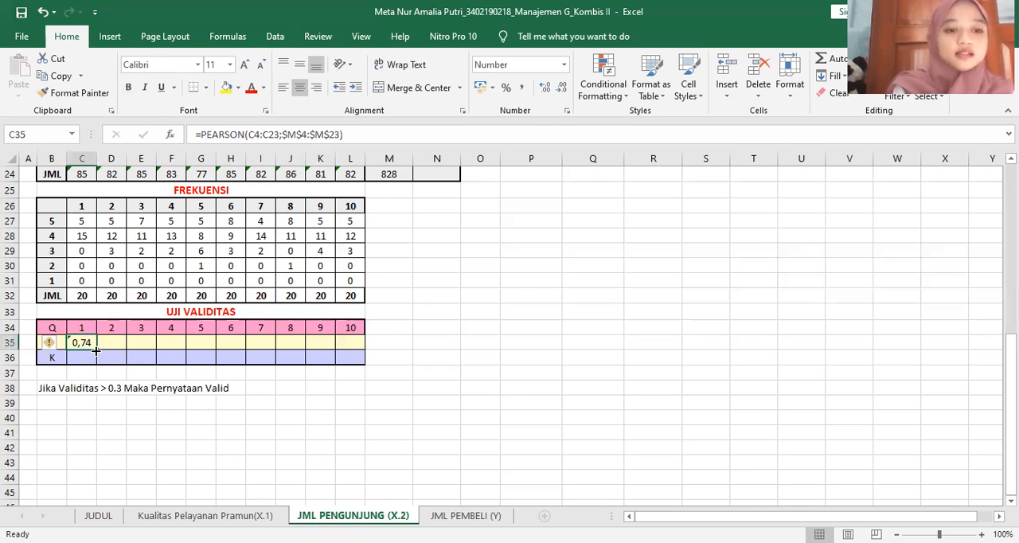
pyautogui.moveTo(182, 354); pyautogui.dragTo(356, 358)
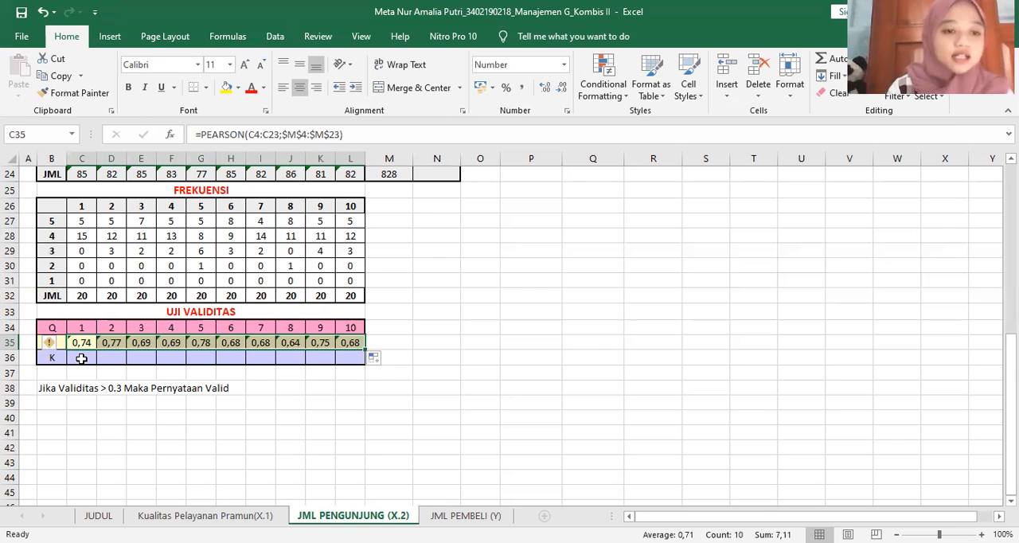
# Enter =IF(C35>0,3;"VALID";"TDK VALID") in C36 and copy it across the K row to L36 for all ten questions
pyautogui.click(81, 359)
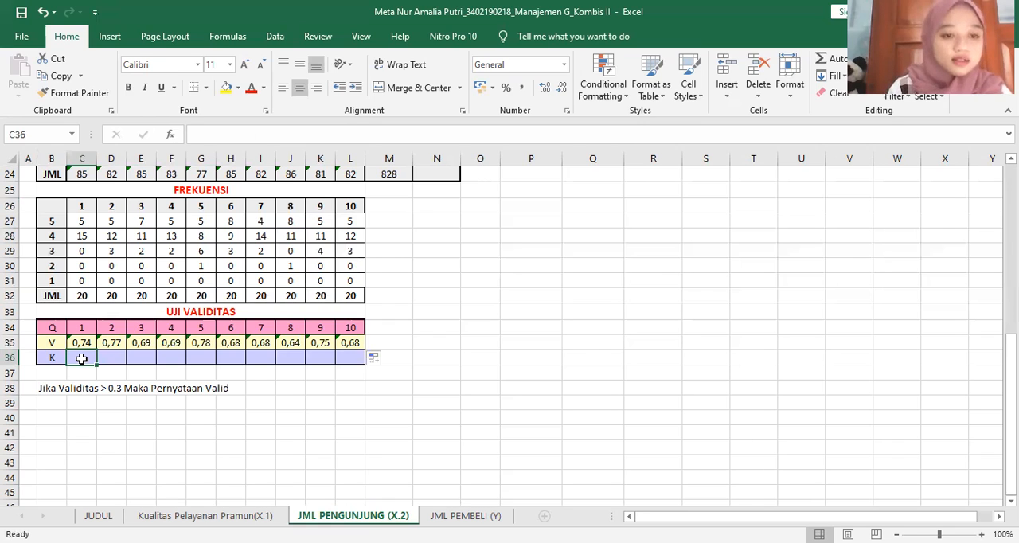
pyautogui.write('=')
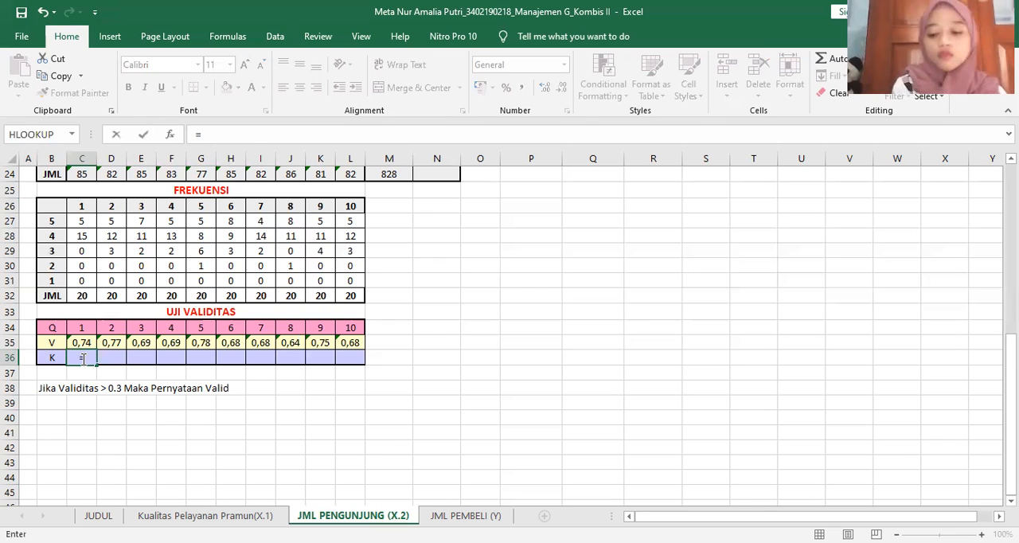
pyautogui.write('if')
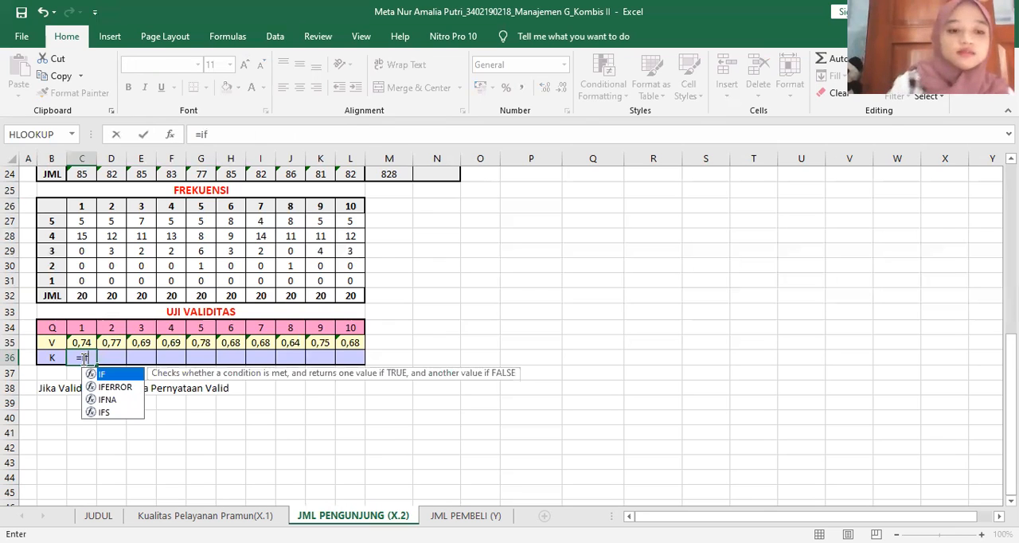
pyautogui.write('(')
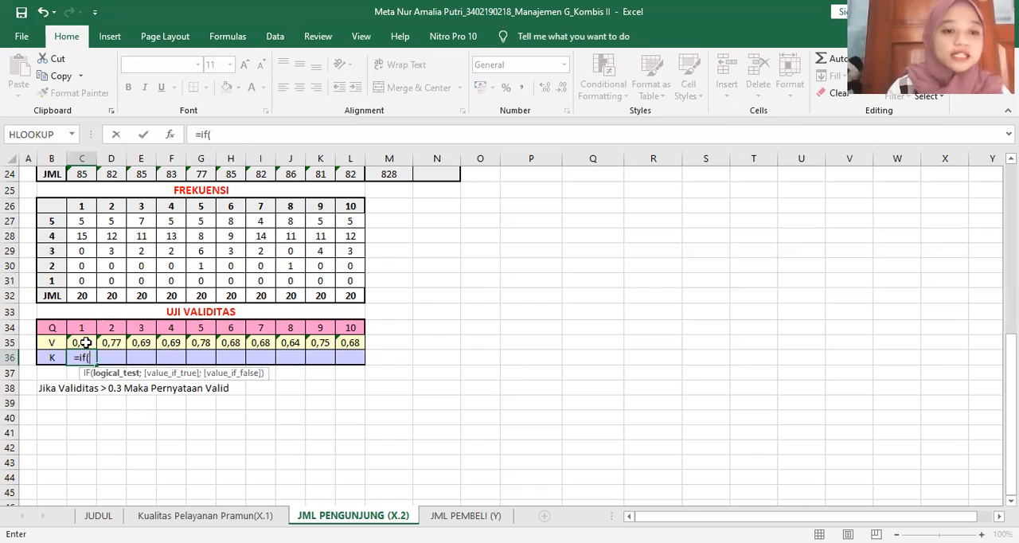
pyautogui.click(85, 342)
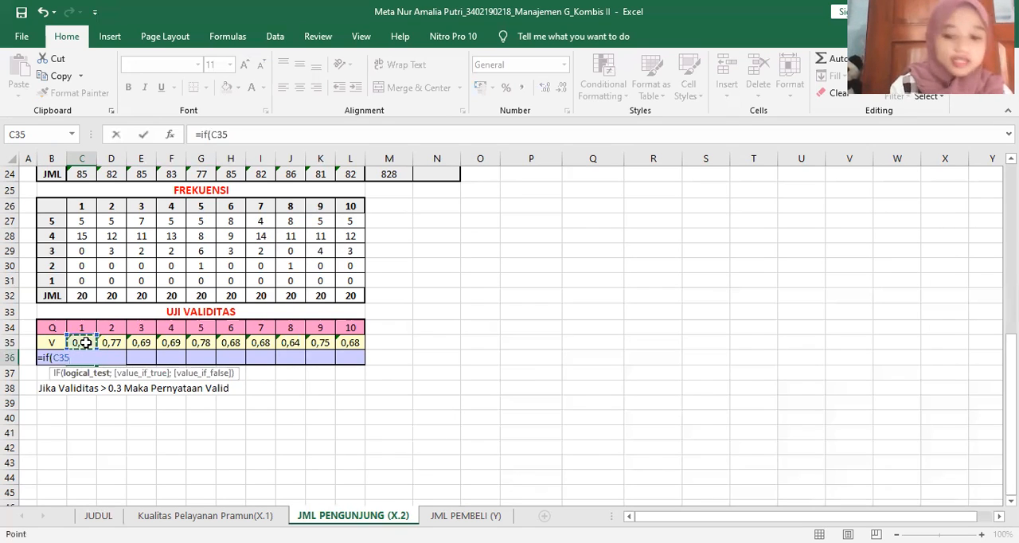
pyautogui.write('3')
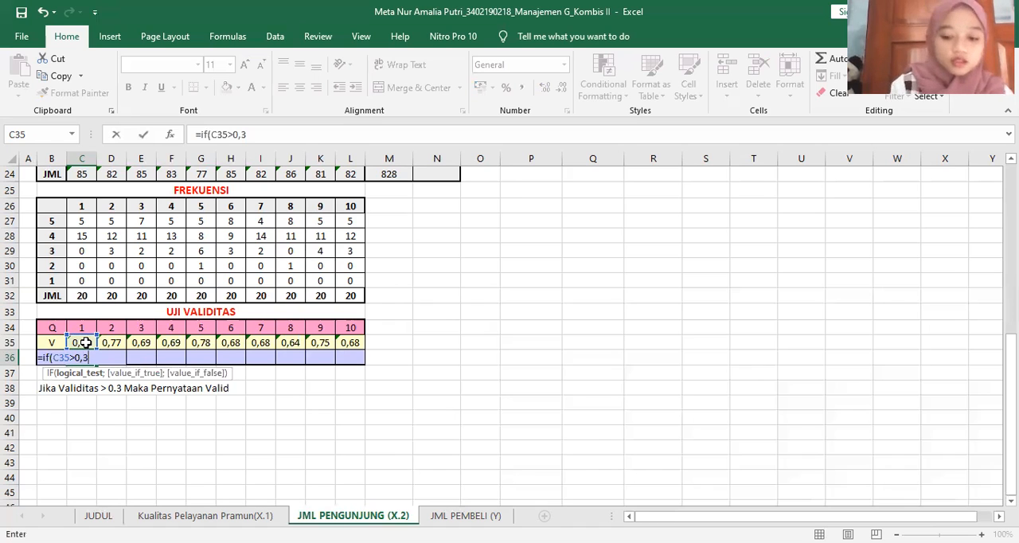
pyautogui.write(';"')
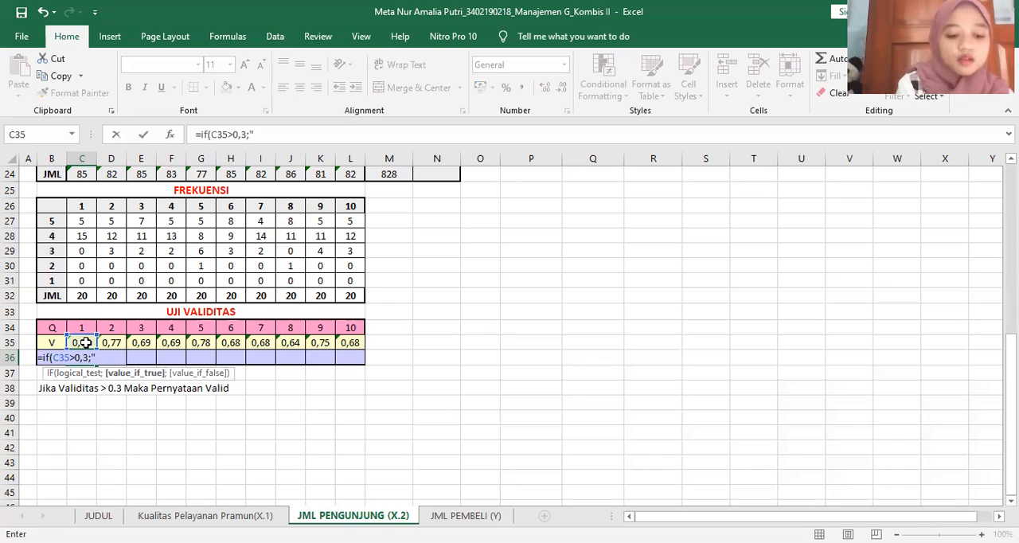
pyautogui.write('VA')
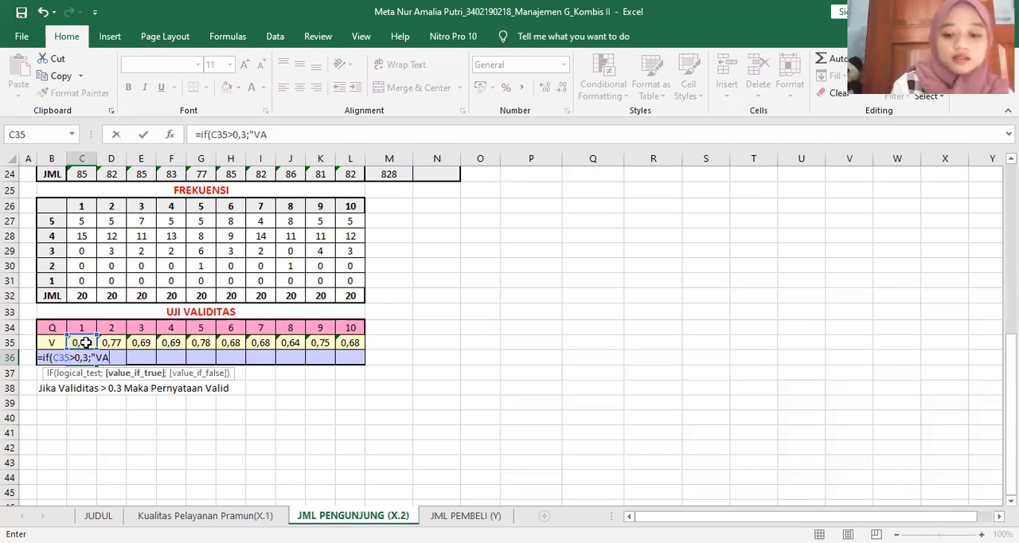
pyautogui.write('LID')
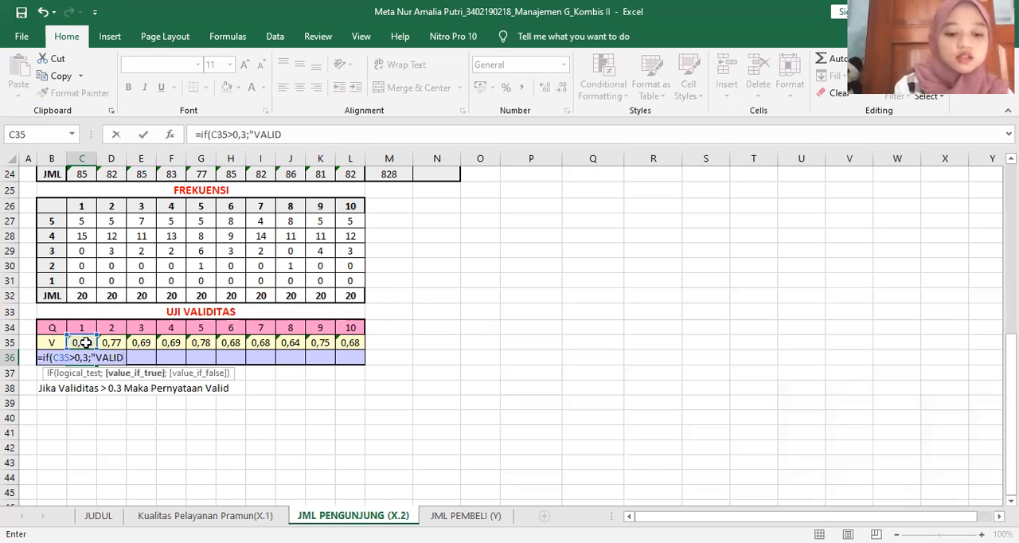
pyautogui.write('";"TDK')
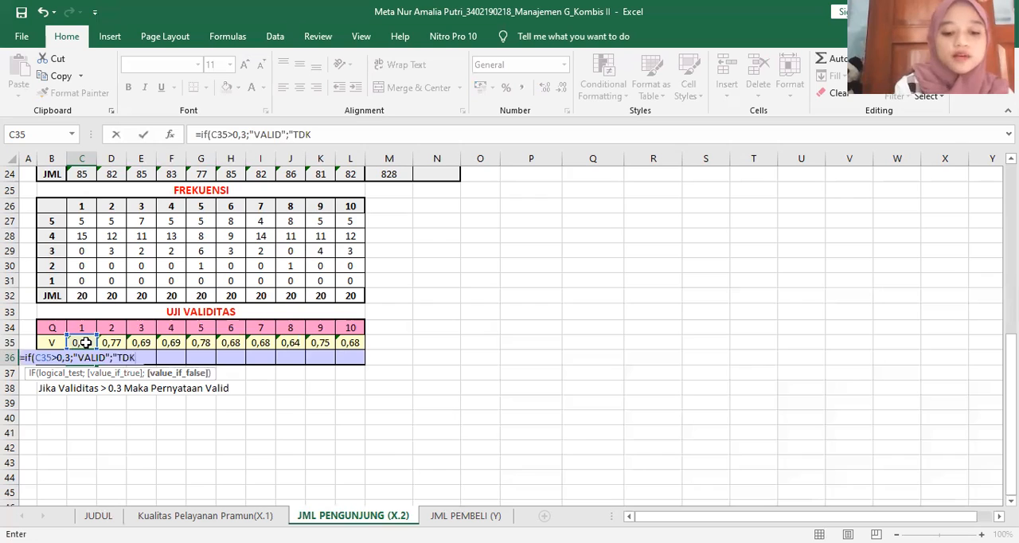
pyautogui.write(' VALID')
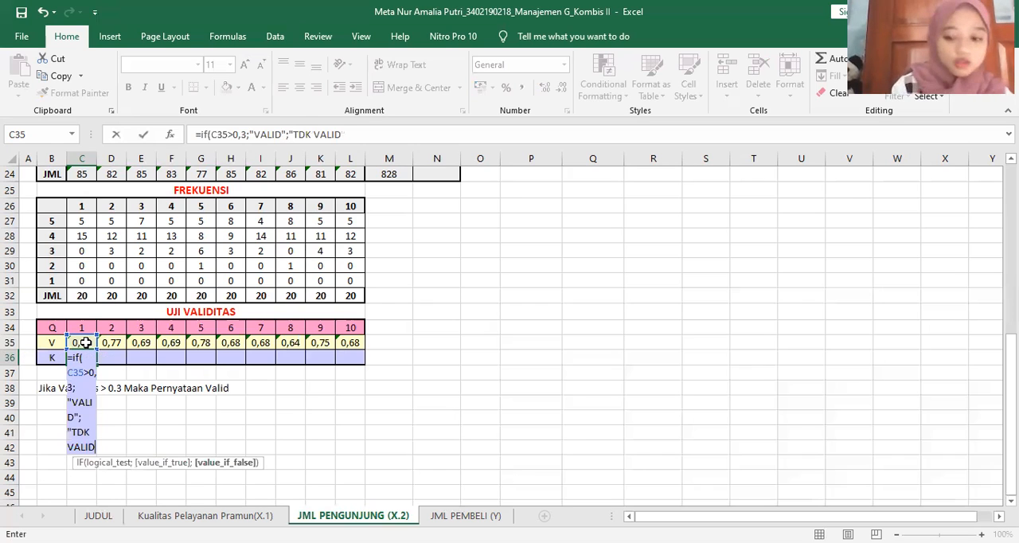
pyautogui.write('"')
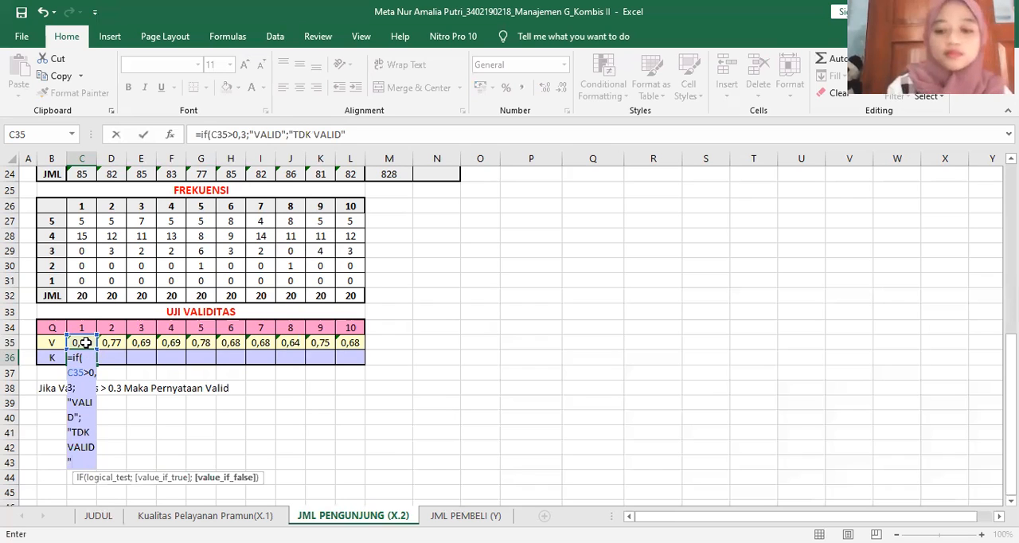
pyautogui.press('Return')
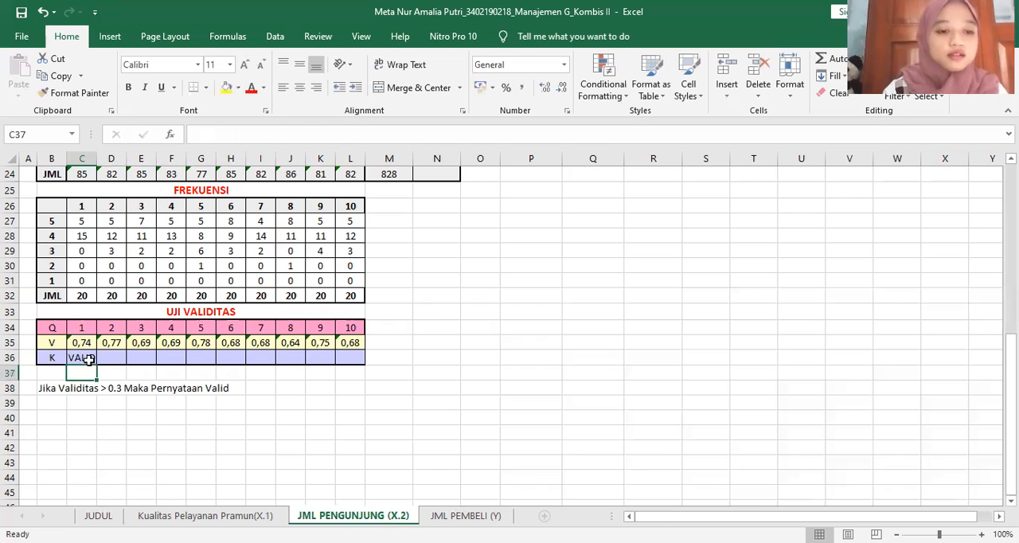
pyautogui.click(95, 361)
pyautogui.moveTo(96, 364); pyautogui.dragTo(368, 357)
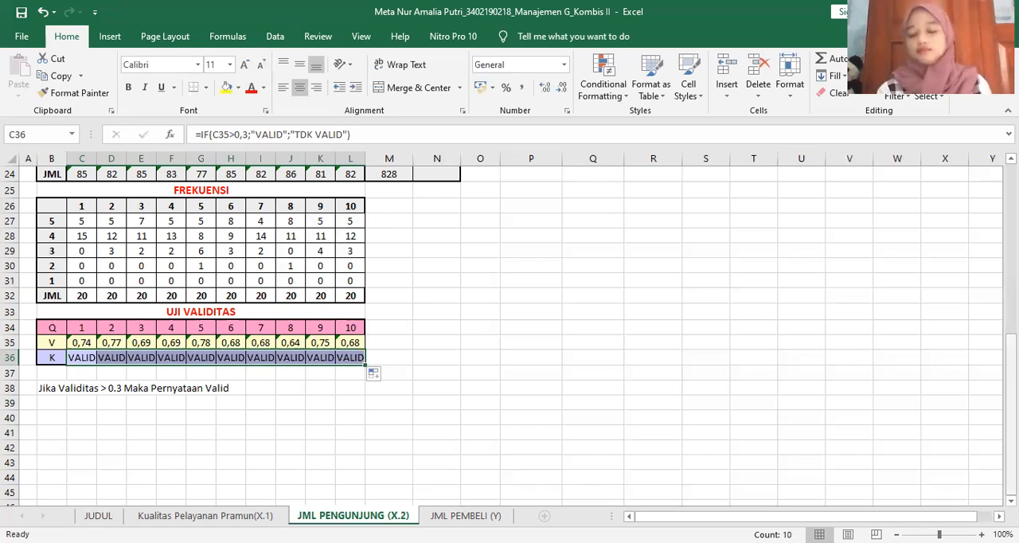
# Copy the validity coefficients in C35:L35 and paste them as transposed values into the TK. Validitas column from Q4
pyautogui.scroll(8, 510, 335)
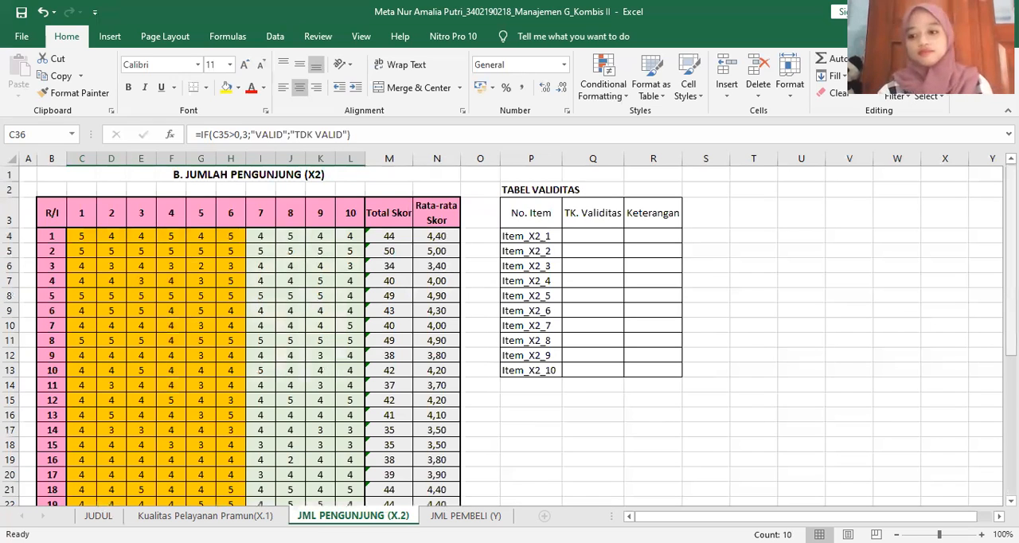
pyautogui.scroll(-4, 459, 418)
pyautogui.scroll(-1, 77, 447)
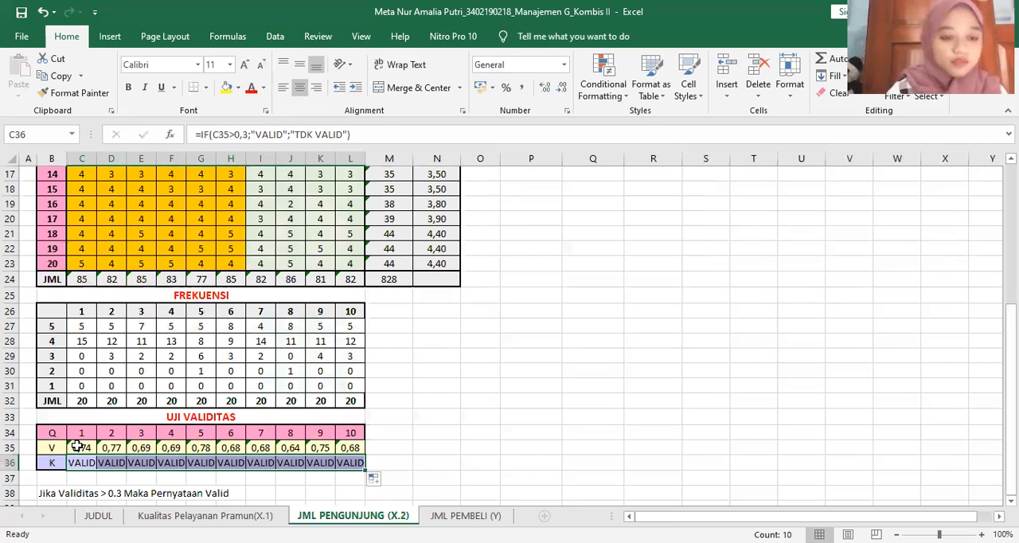
pyautogui.moveTo(78, 447); pyautogui.dragTo(350, 450)
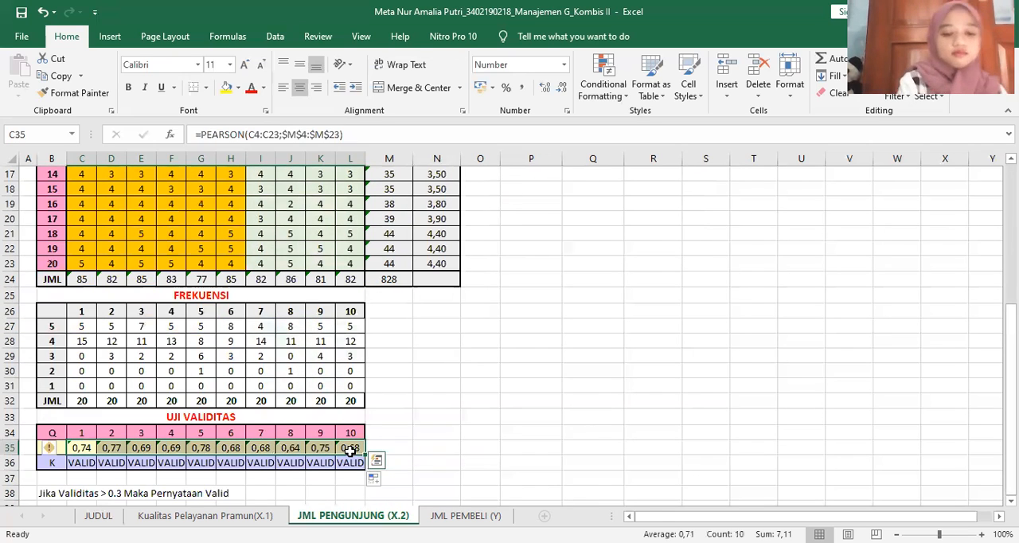
pyautogui.hotkey('ctrl', 'c')
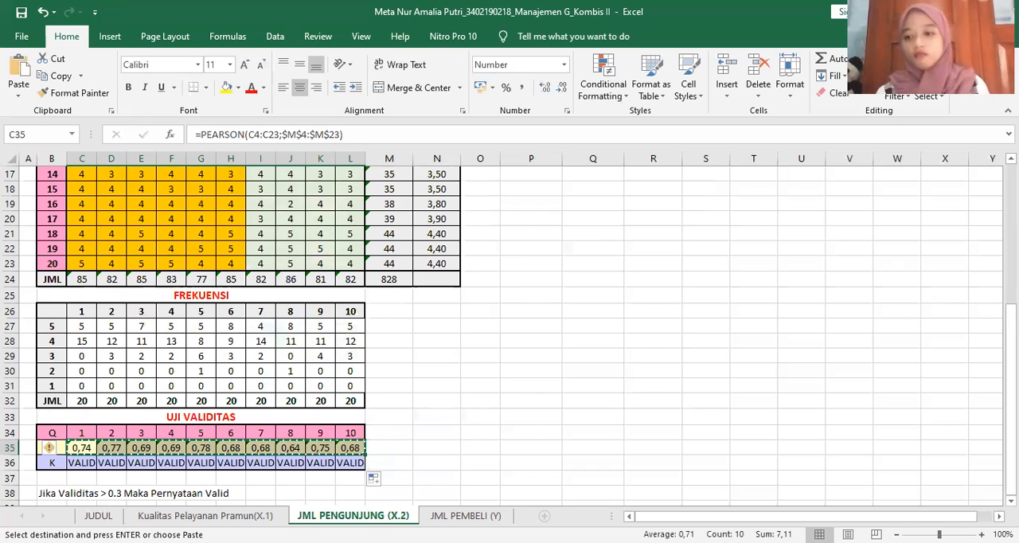
pyautogui.scroll(5, 611, 233)
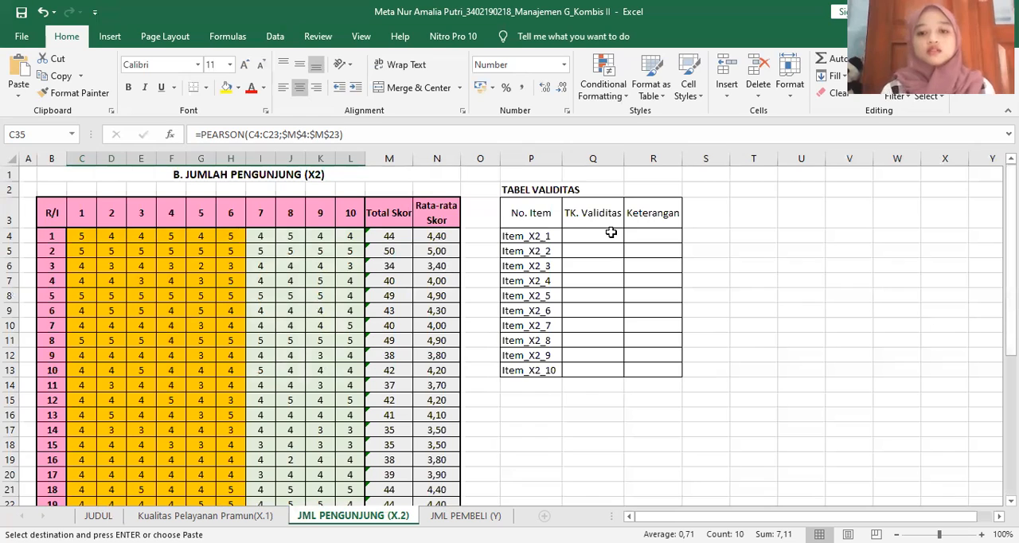
pyautogui.click(611, 232)
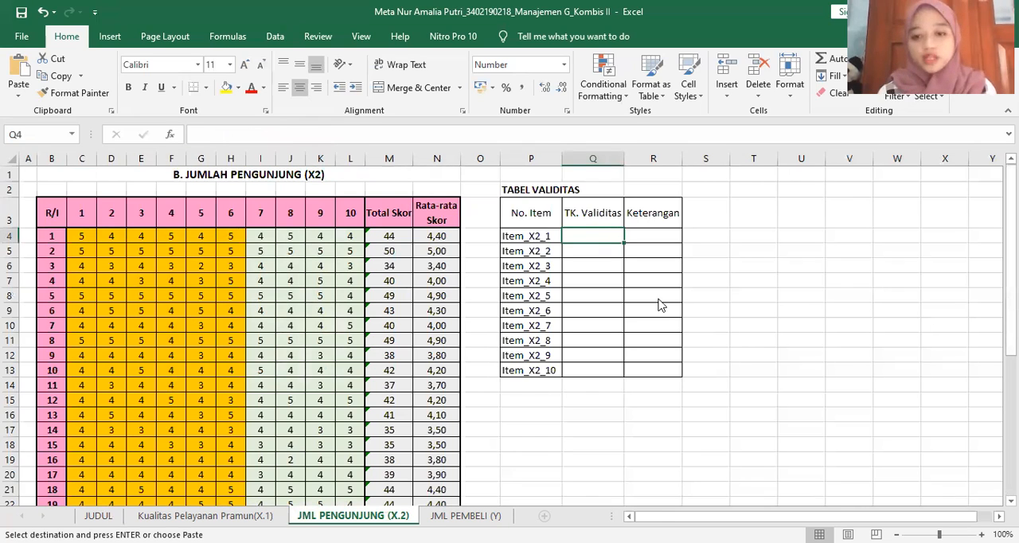
pyautogui.rightClick(611, 232)
pyautogui.click(660, 311)
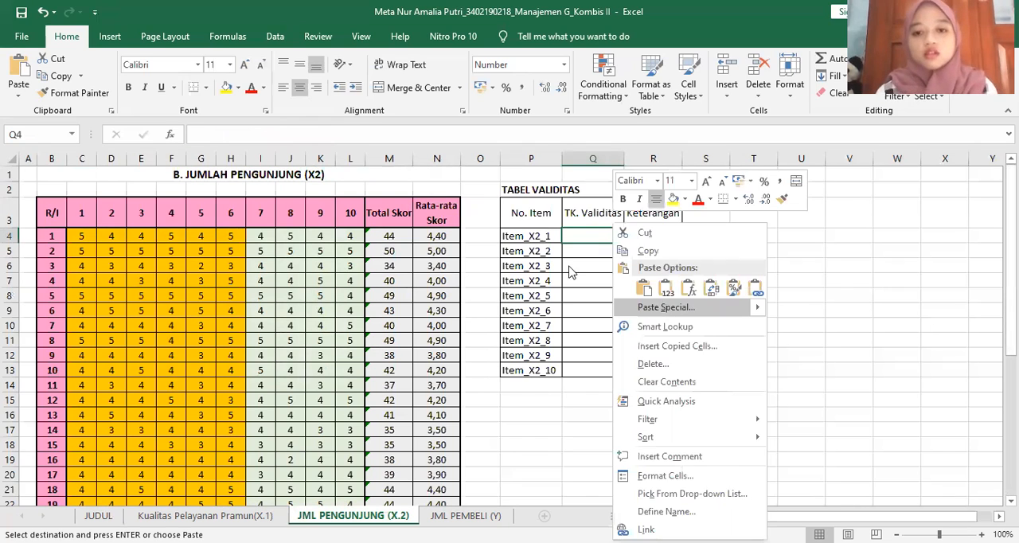
pyautogui.click(541, 255)
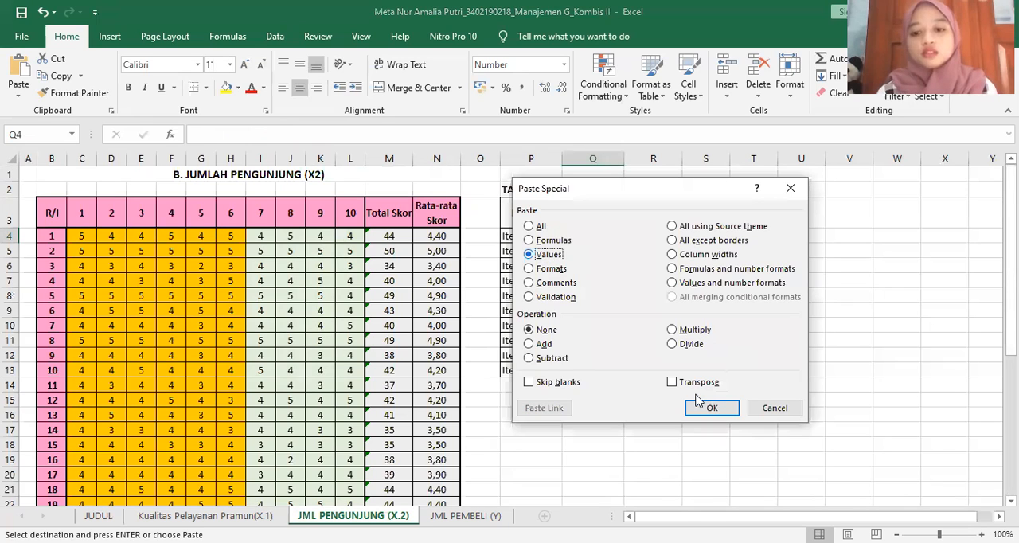
pyautogui.click(702, 391)
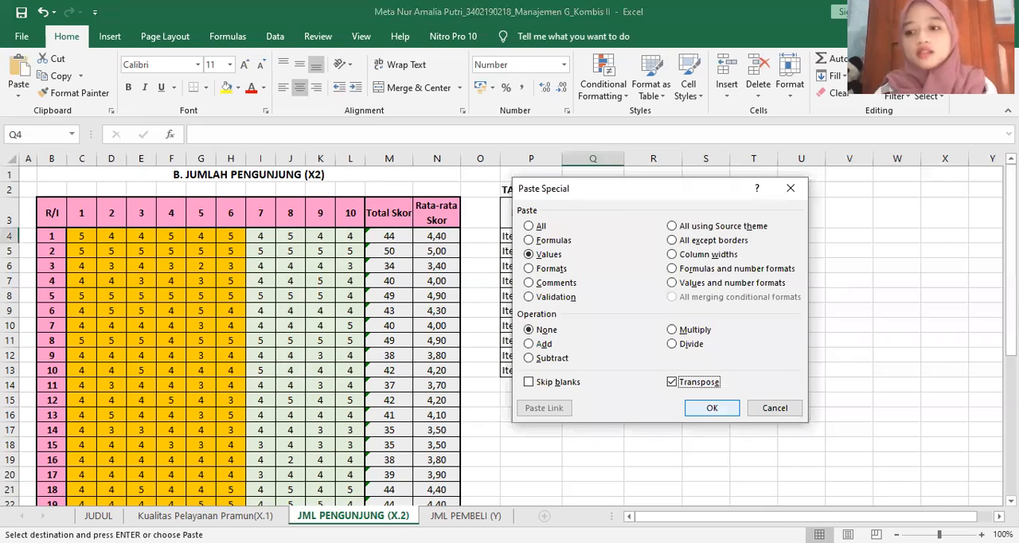
pyautogui.press('Return')
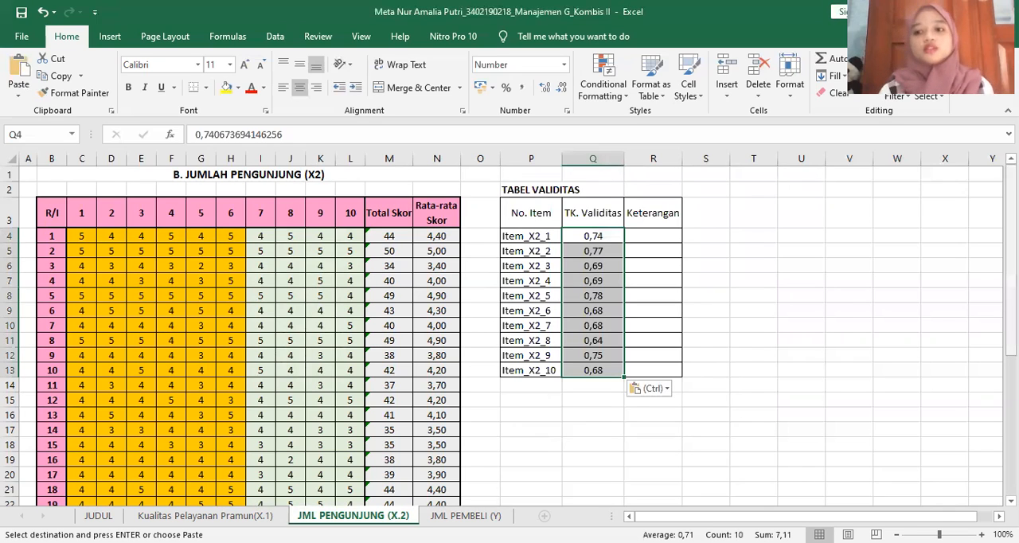
# Copy the K row results in C36:L36 and paste them as transposed values into the Keterangan column from R4
pyautogui.scroll(-5, 86, 461)
pyautogui.moveTo(86, 461); pyautogui.dragTo(358, 464)
pyautogui.hotkey('ctrl', 'c')
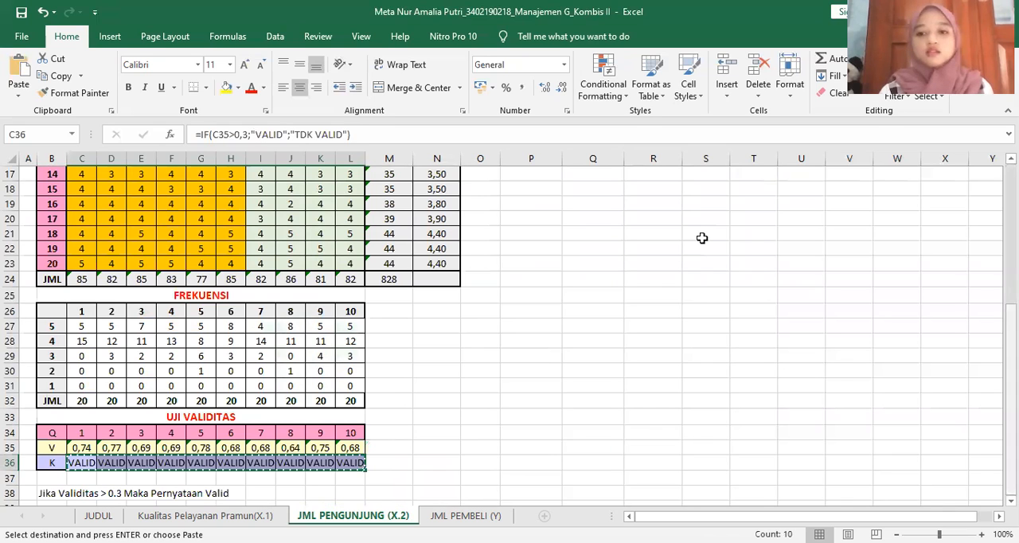
pyautogui.scroll(5, 683, 257)
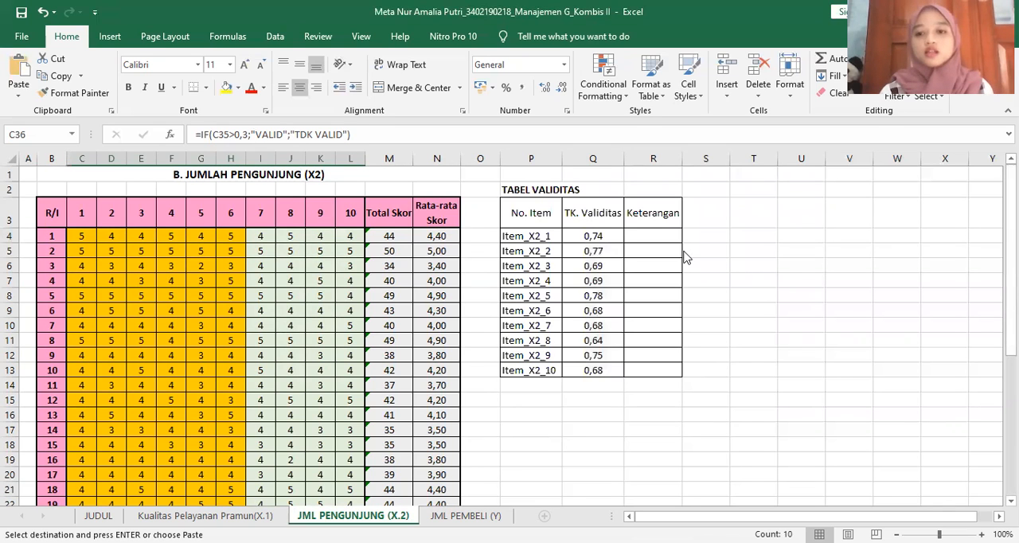
pyautogui.rightClick(673, 232)
pyautogui.click(716, 304)
pyautogui.click(604, 245)
pyautogui.click(752, 372)
pyautogui.click(762, 398)
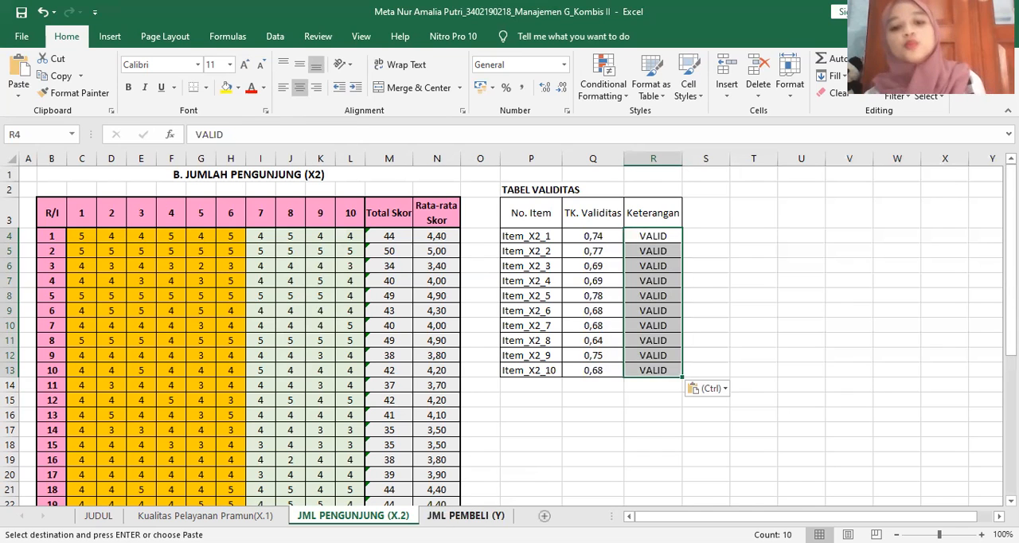
# On the JML PEMBELI (Y) sheet, AutoSum C4:M24 to fill the Total Skor column and the JML row
pyautogui.click(466, 515)
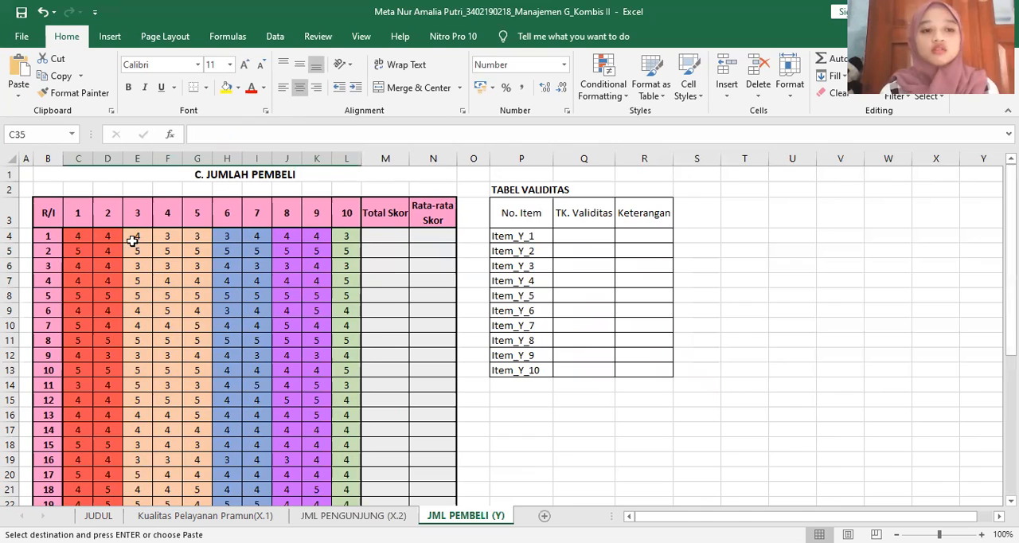
pyautogui.moveTo(77, 236); pyautogui.dragTo(385, 398)
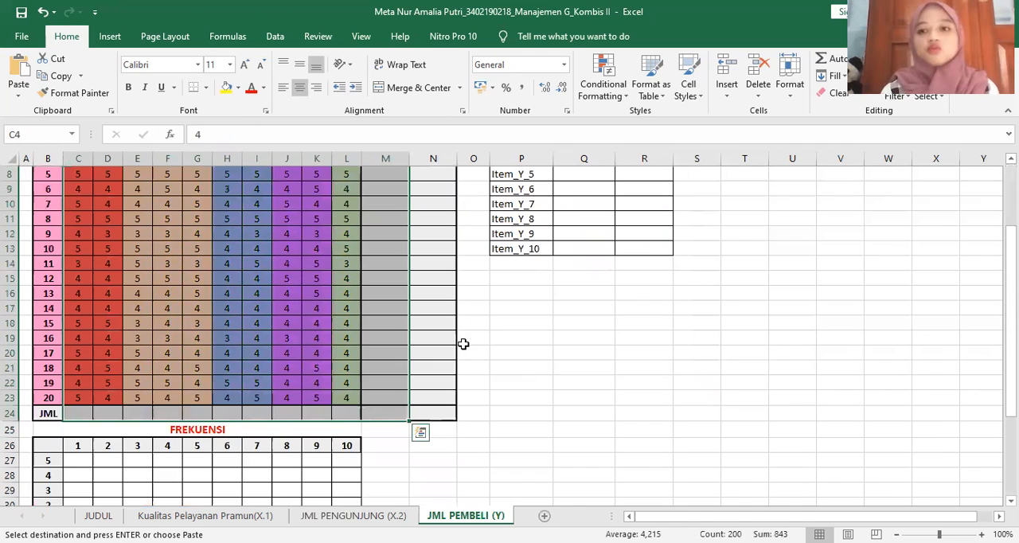
pyautogui.click(833, 56)
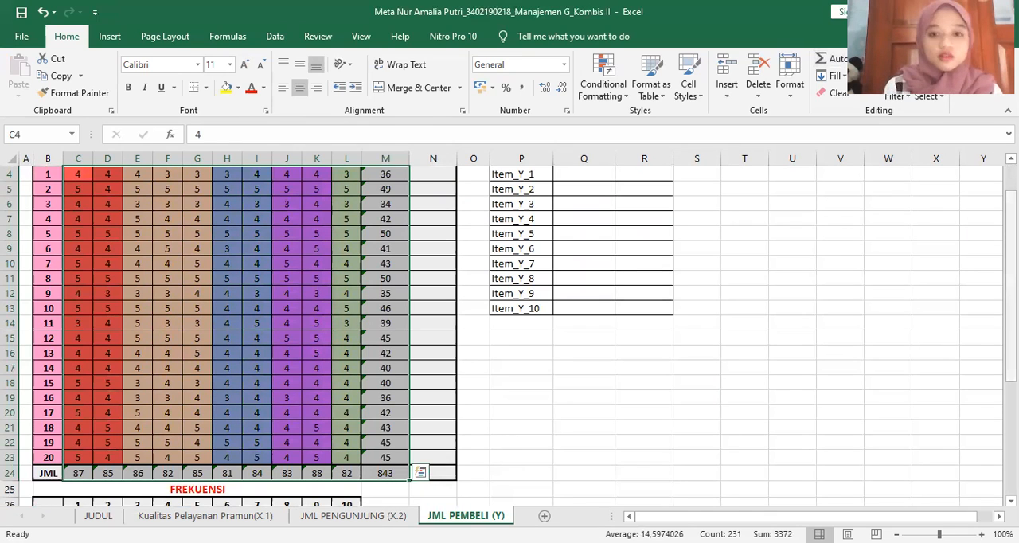
# Enter =M4/10 in N4 and copy it down the Rata-rata Skor column to N23
pyautogui.scroll(1, 444, 231)
pyautogui.click(443, 233)
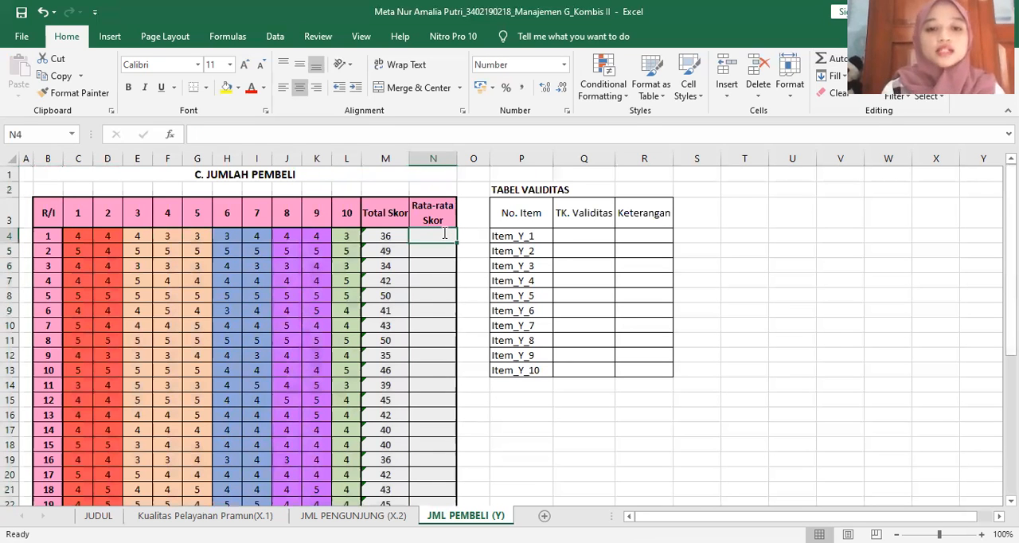
pyautogui.write('=')
pyautogui.click(396, 232)
pyautogui.write('/10')
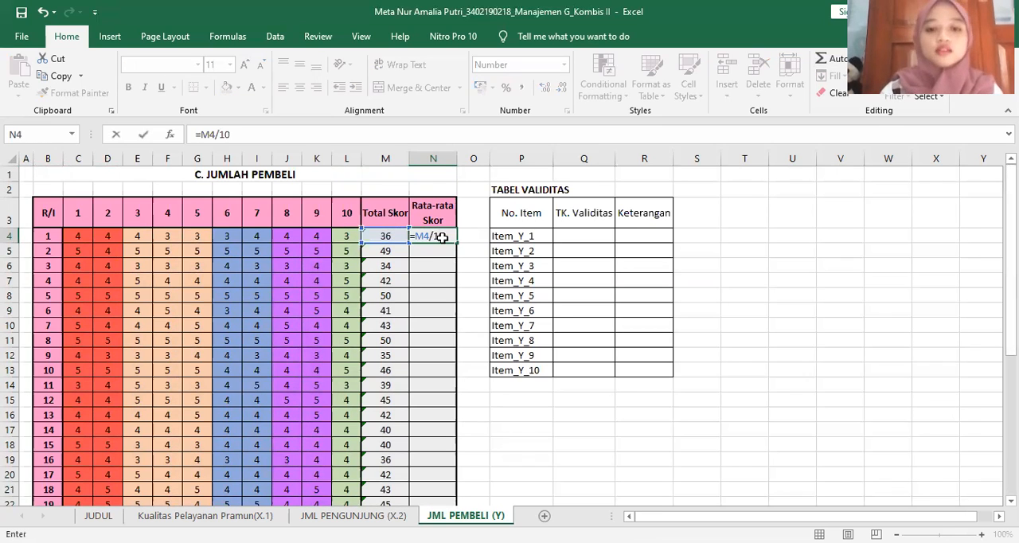
pyautogui.press('Return')
pyautogui.click(442, 238)
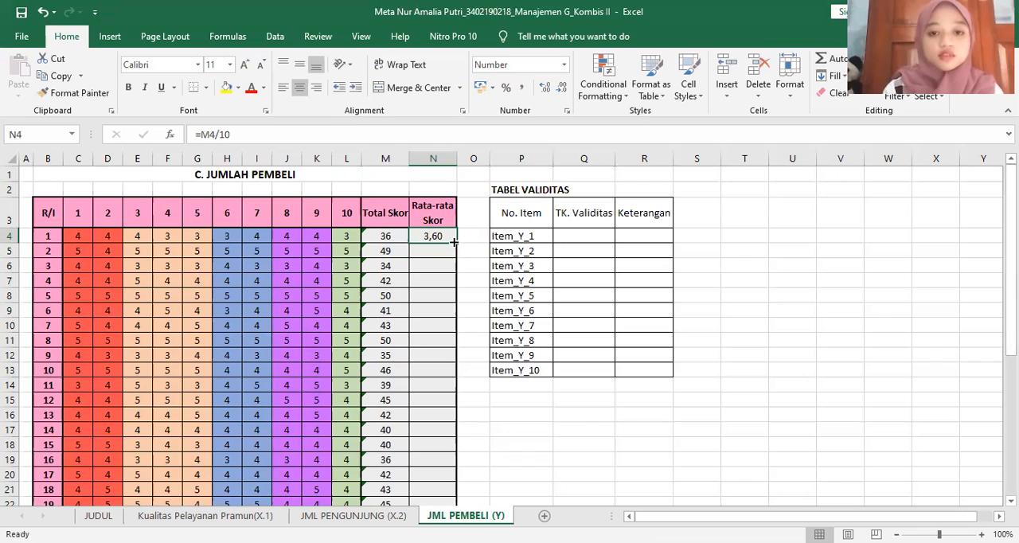
pyautogui.moveTo(454, 242); pyautogui.dragTo(452, 399)
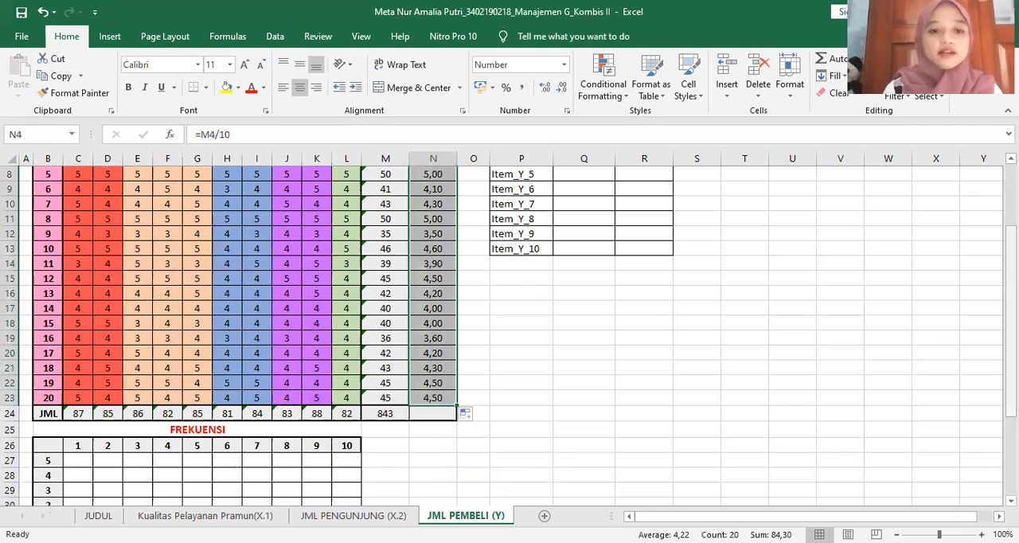
pyautogui.moveTo(1012, 390); pyautogui.dragTo(1011, 328)
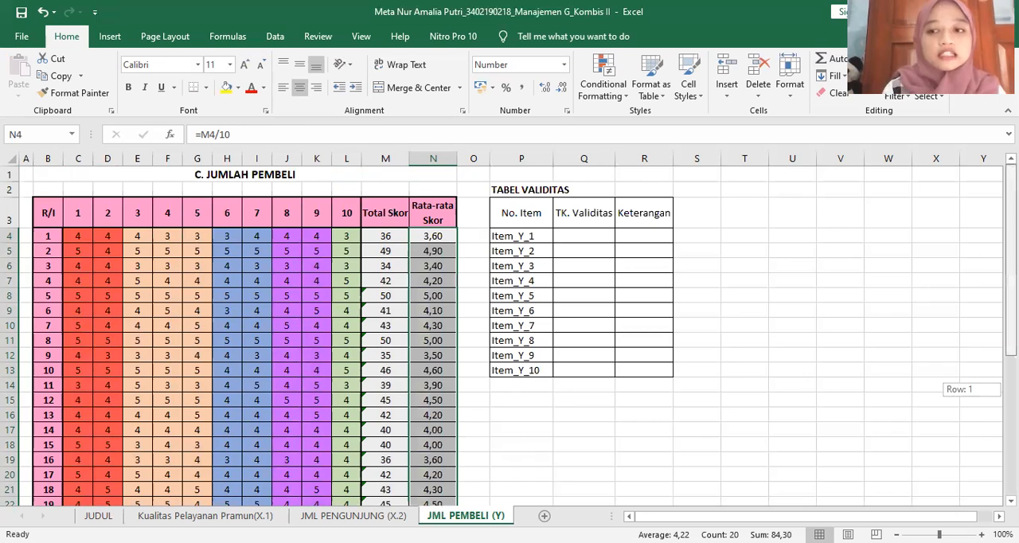
# Enter =COUNTIF(C$4:C$23;$B27) in C27 of the FREKUENSI table to count question 1's scores of 5
pyautogui.scroll(-4, 101, 362)
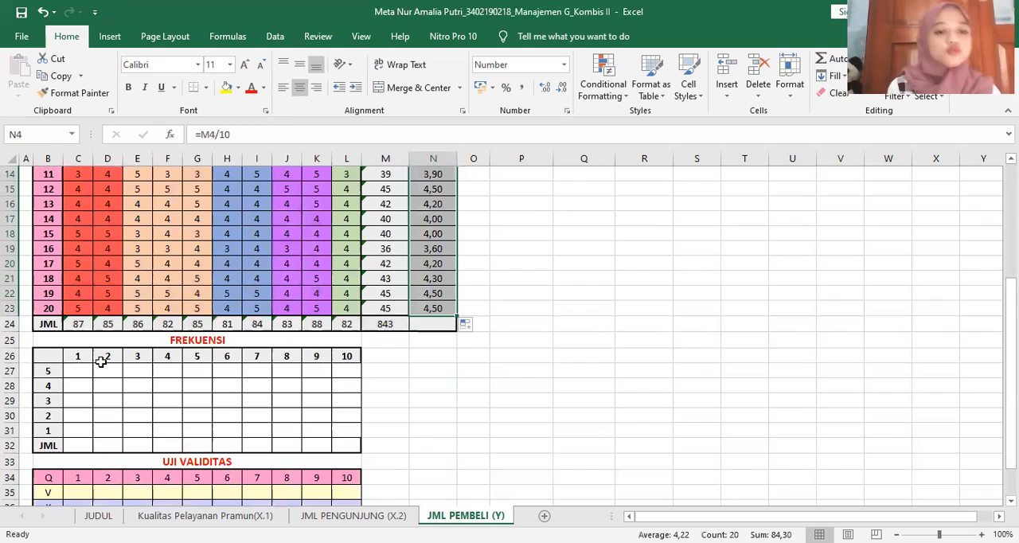
pyautogui.click(87, 371)
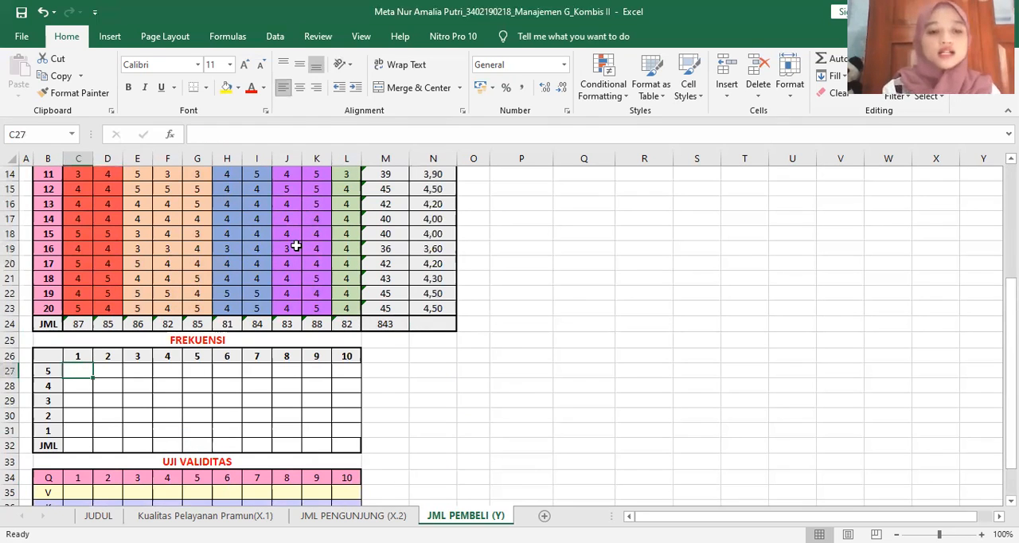
pyautogui.write('=')
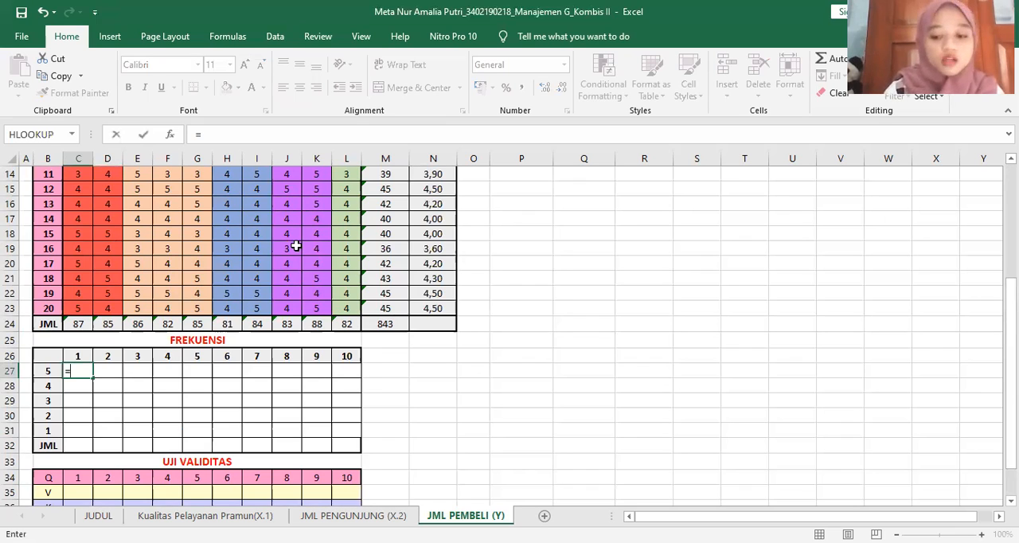
pyautogui.write('COUNTIF')
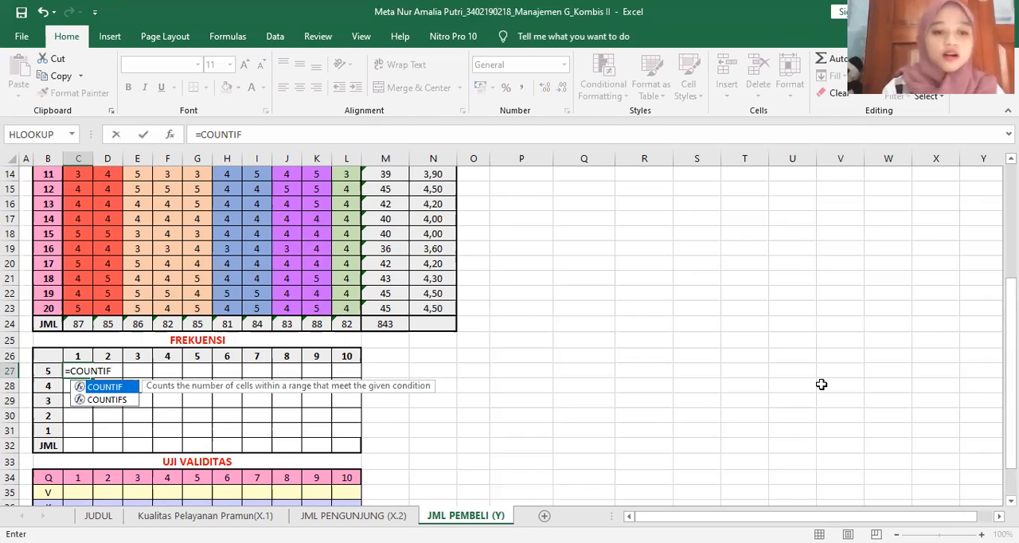
pyautogui.write('(')
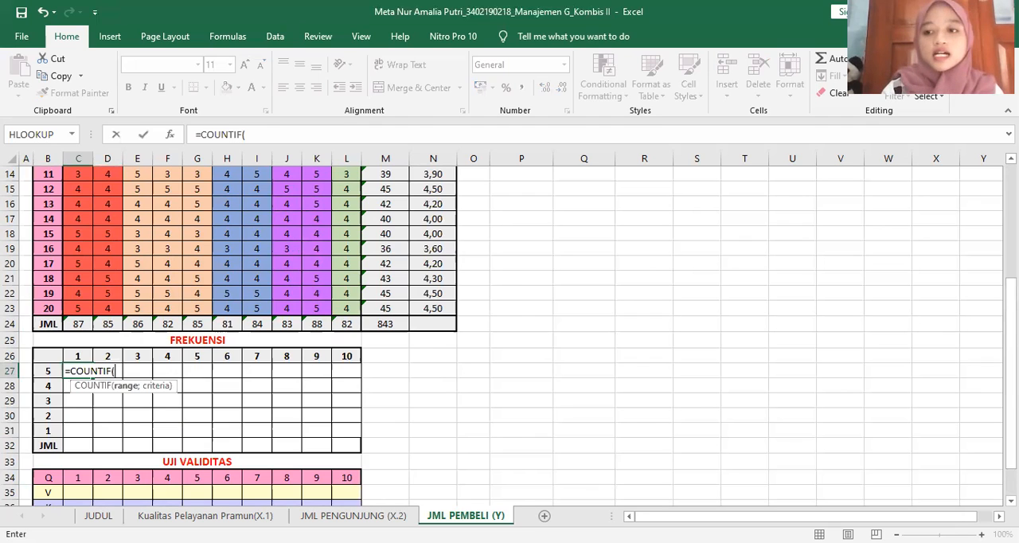
pyautogui.scroll(5, 82, 233)
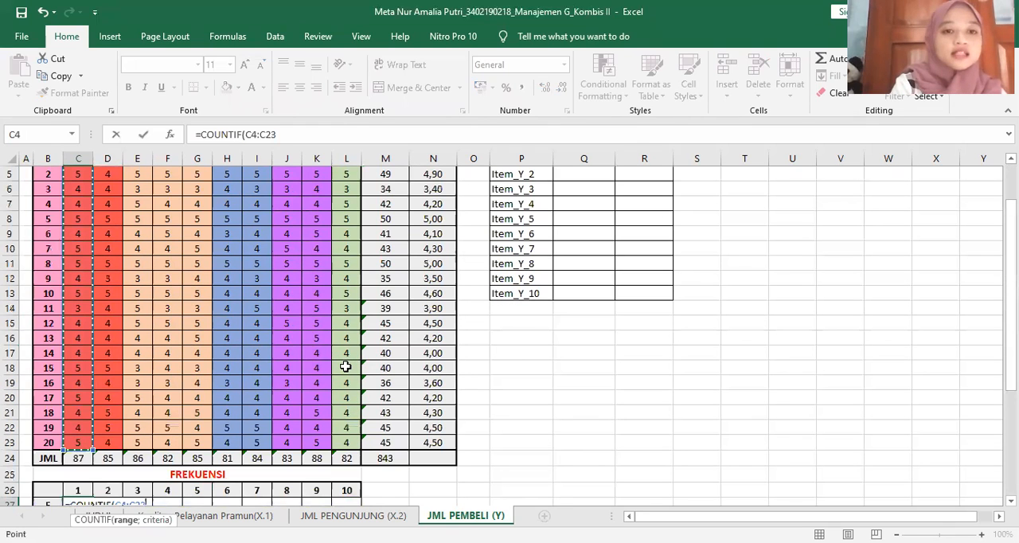
pyautogui.press('F4')
pyautogui.press('F4')
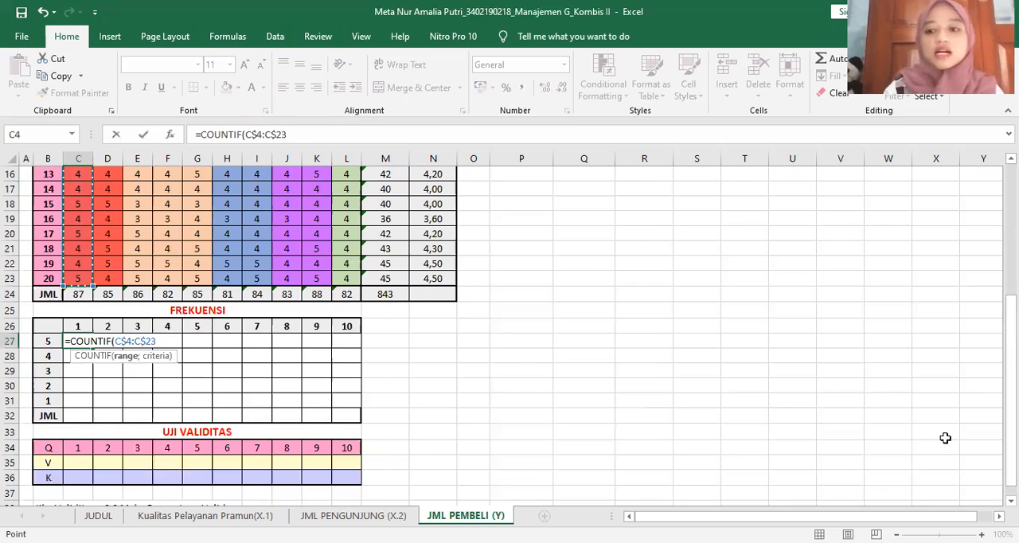
pyautogui.write(';')
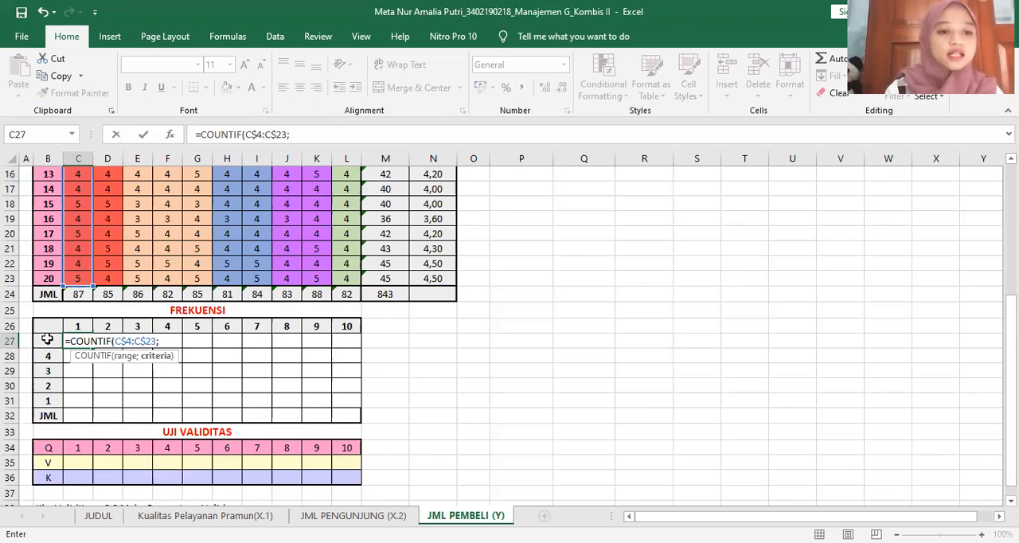
pyautogui.click(47, 340)
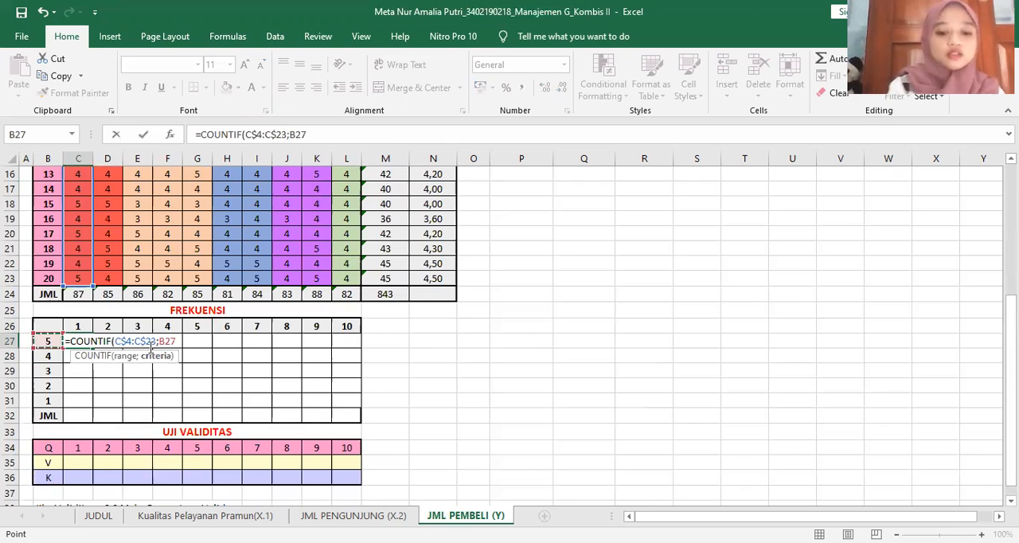
pyautogui.press('F4')
pyautogui.press('F4')
pyautogui.press('F4')
pyautogui.press('F4')
pyautogui.press('F4')
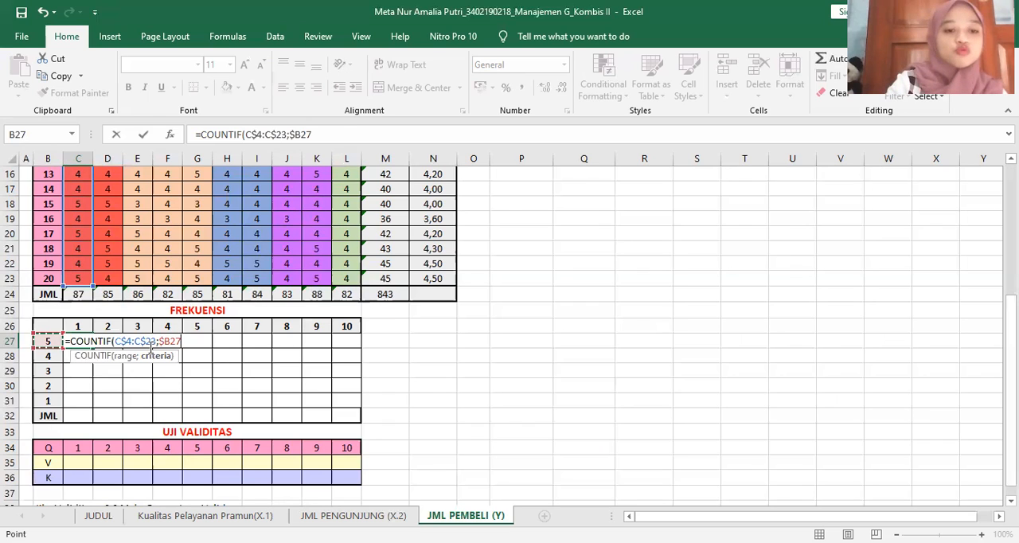
pyautogui.write(')')
pyautogui.press('Return')
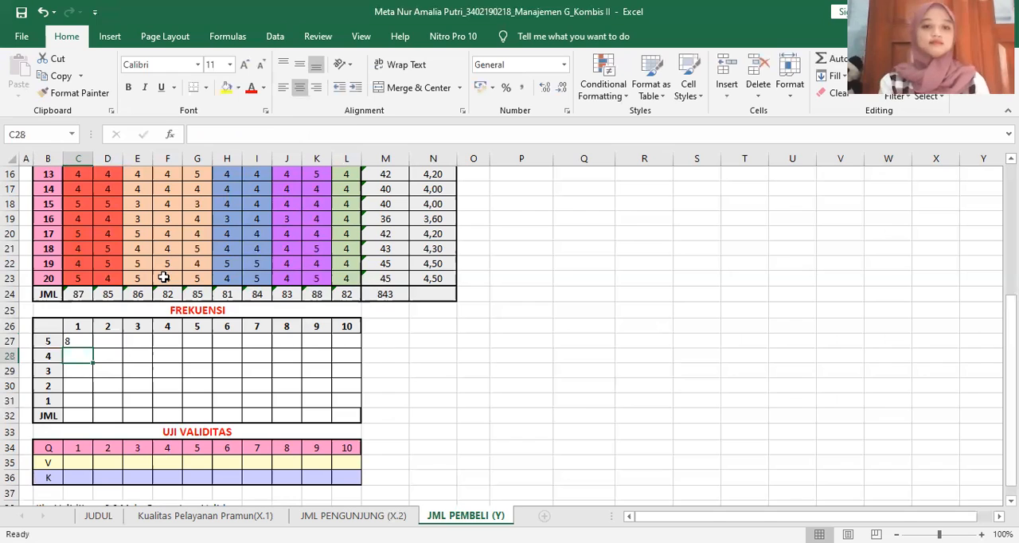
# Center the value in C27 and copy its formula through C27:L31 for all ten questions and scores 5 to 1
pyautogui.press('Up')
pyautogui.click(300, 88)
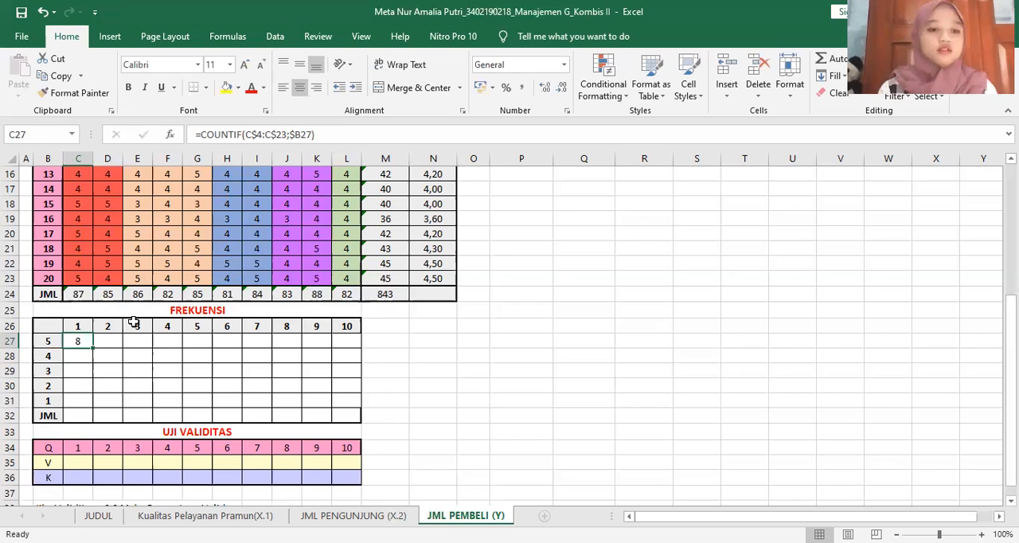
pyautogui.moveTo(91, 348); pyautogui.dragTo(355, 408)
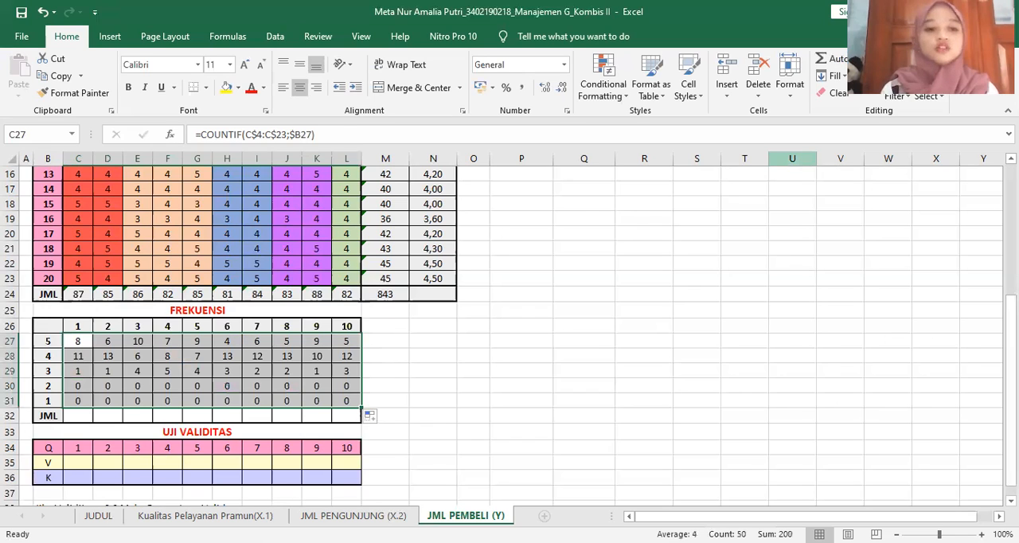
# AutoSum the frequency counts of each question into the JML row, C32:L32
pyautogui.click(828, 58)
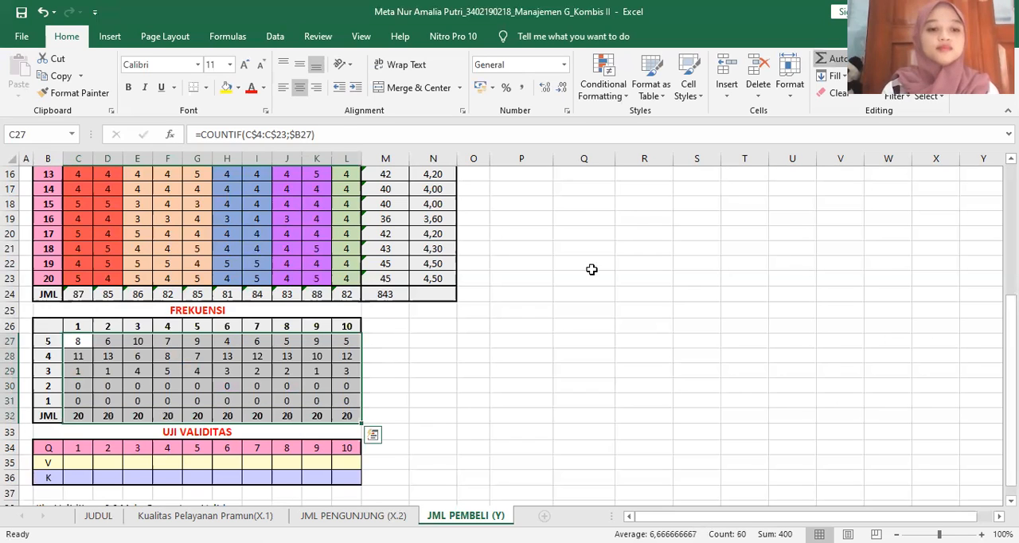
pyautogui.click(394, 399)
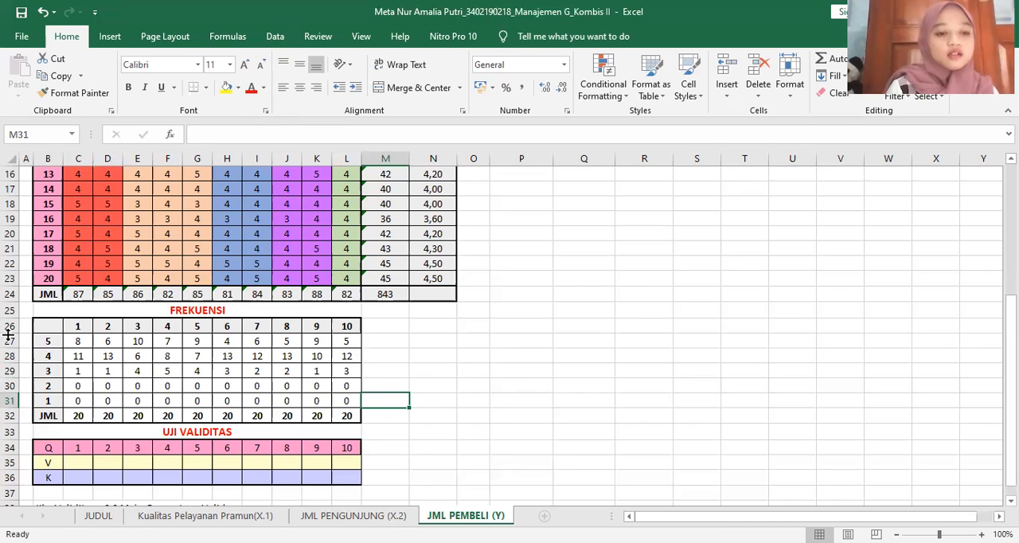
pyautogui.click(47, 341)
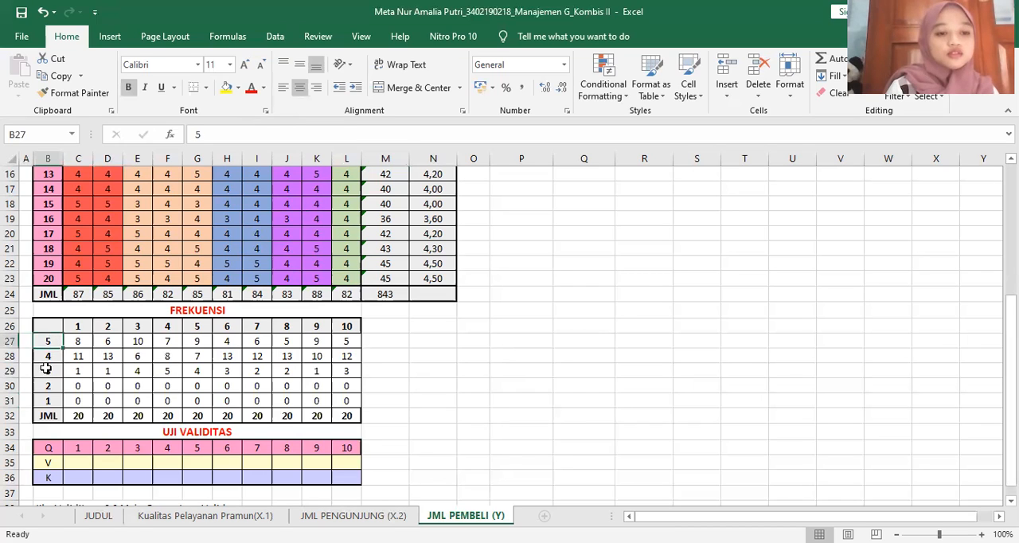
pyautogui.click(82, 340)
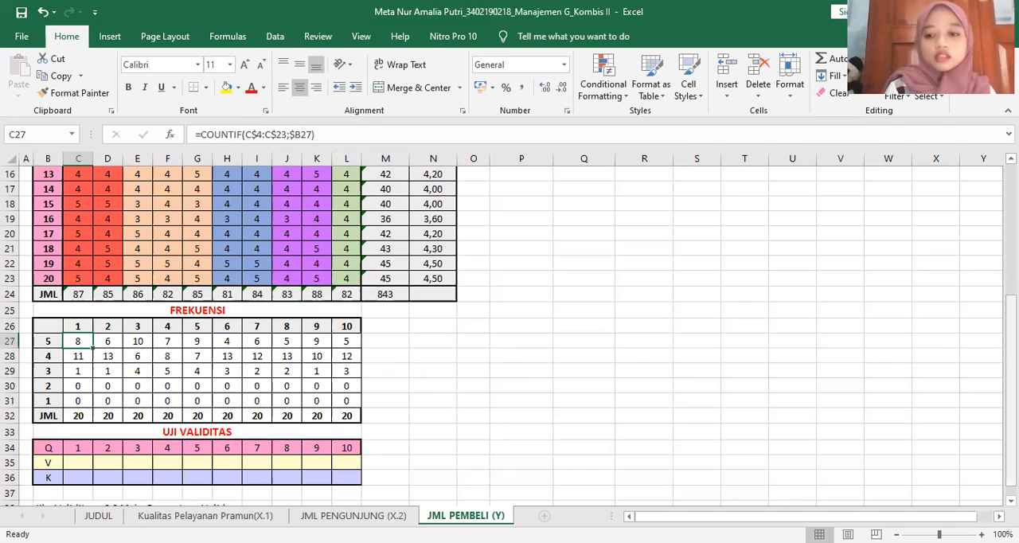
# Enter =PEARSON(C4:C23;$M$4:$M$23) in C35 of the UJI VALIDITAS table and copy it across the V row to L35
pyautogui.scroll(-1, 79, 449)
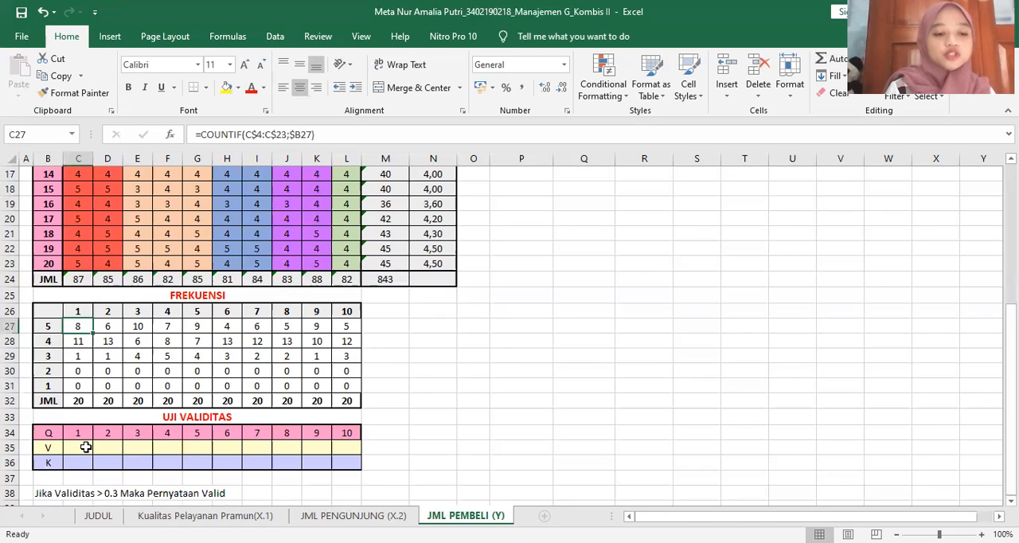
pyautogui.click(86, 447)
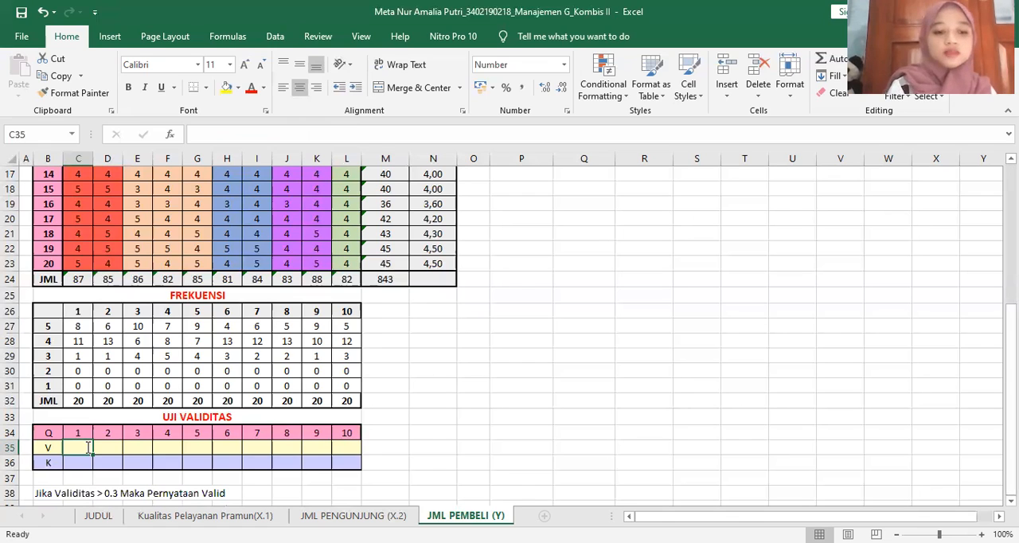
pyautogui.write('=')
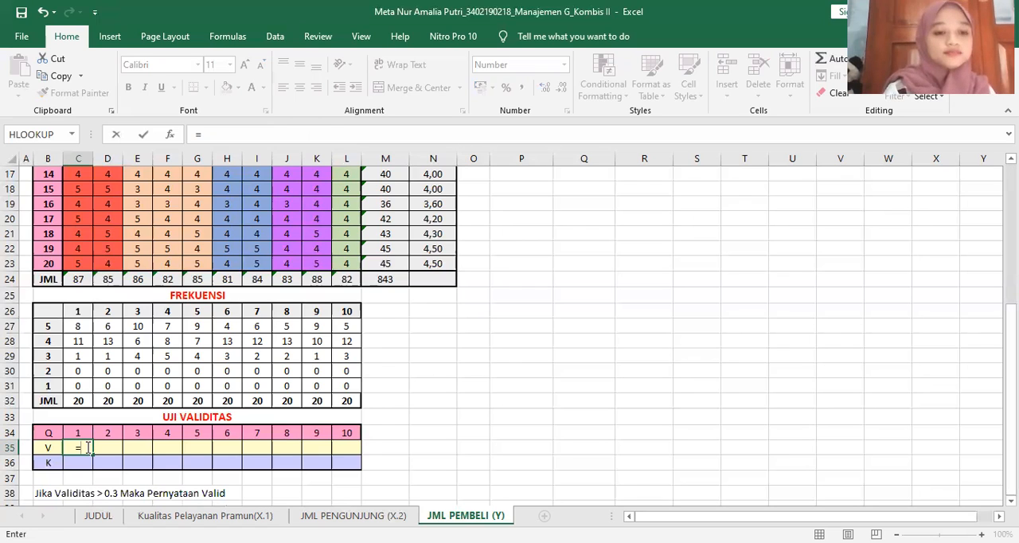
pyautogui.write('PEARSON(')
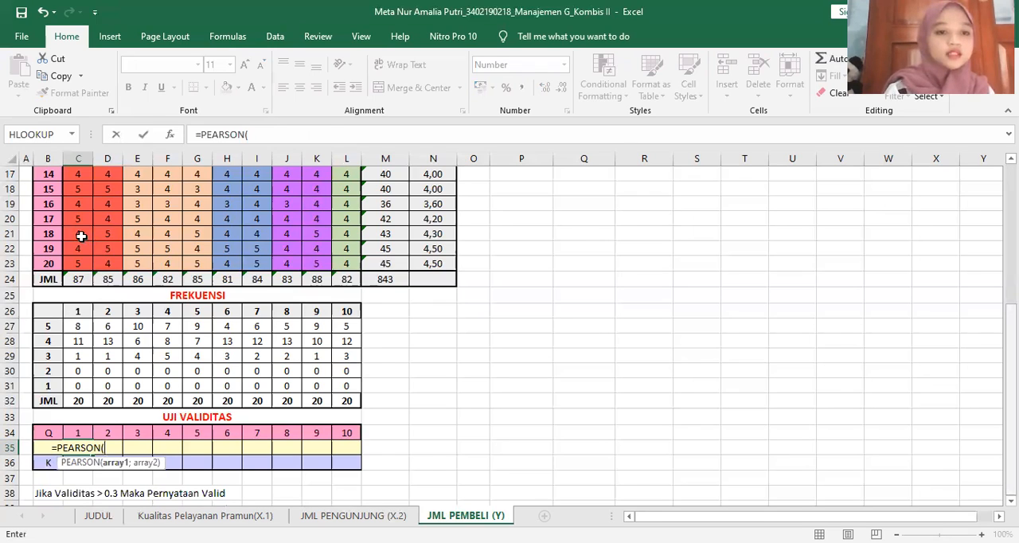
pyautogui.scroll(5, 74, 448)
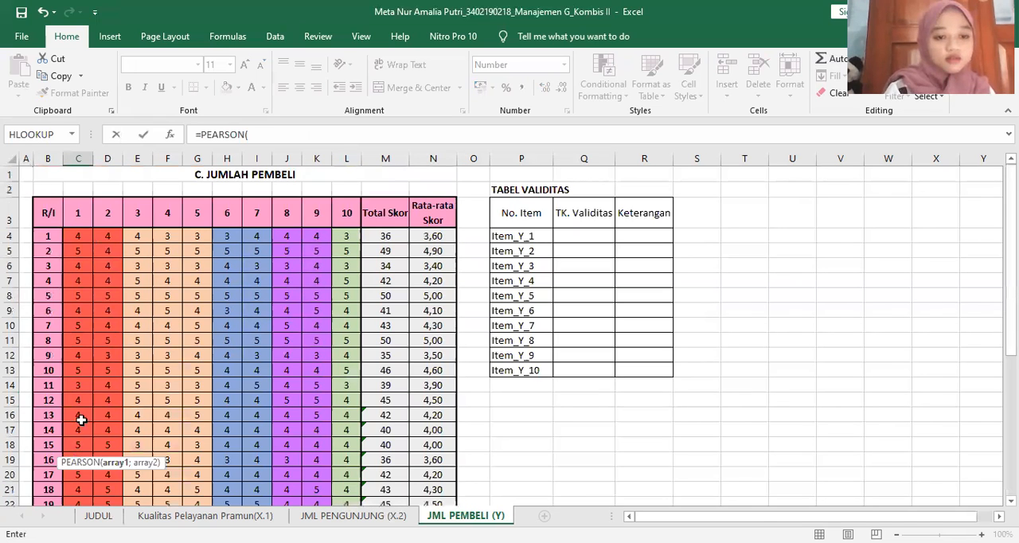
pyautogui.moveTo(78, 236); pyautogui.dragTo(81, 422)
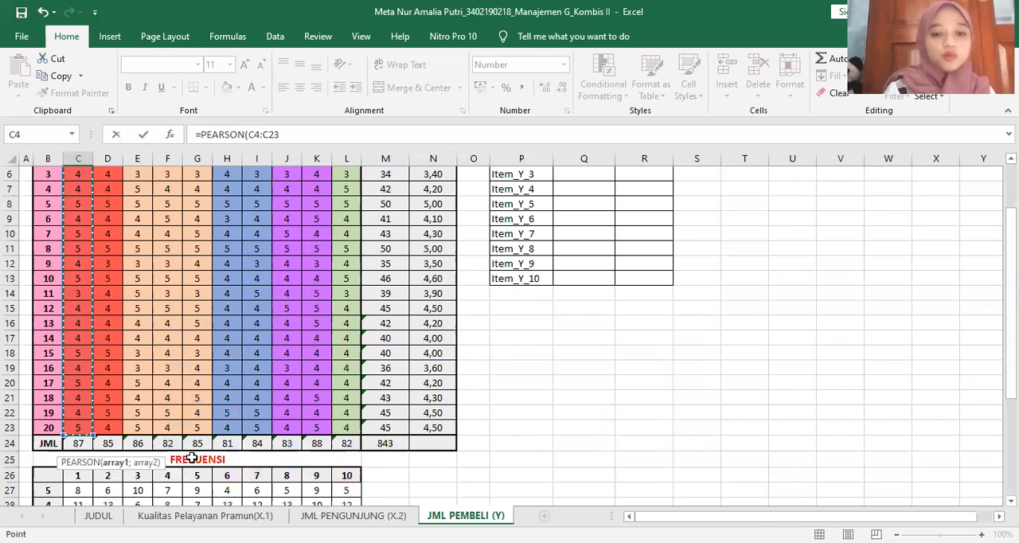
pyautogui.write(';')
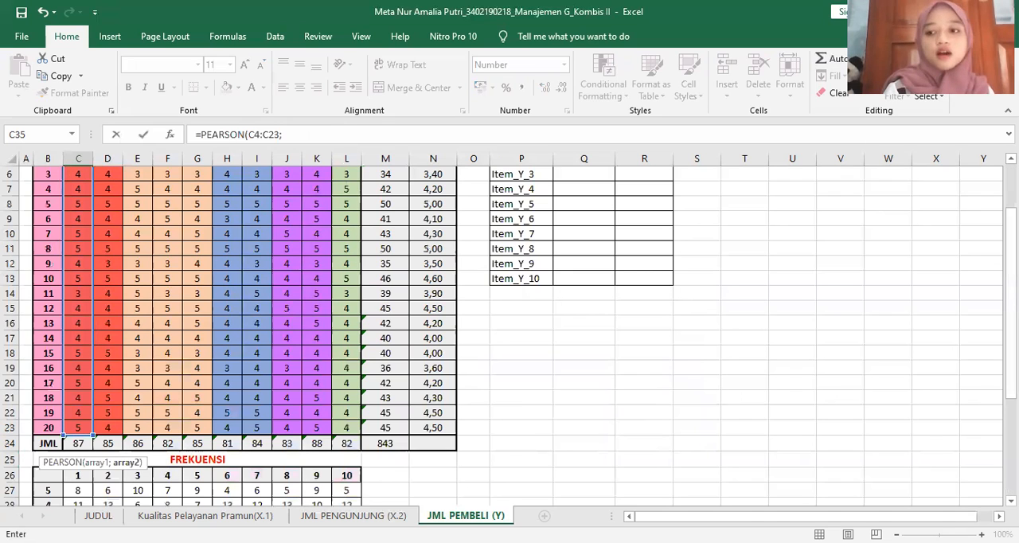
pyautogui.scroll(2, 391, 239)
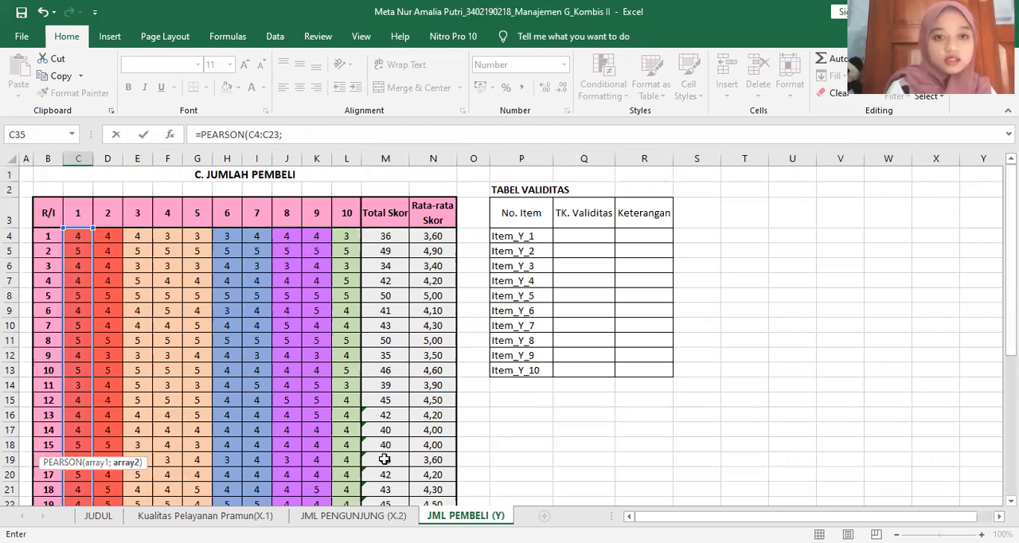
pyautogui.moveTo(385, 236); pyautogui.dragTo(385, 460)
pyautogui.scroll(-1, 384, 459)
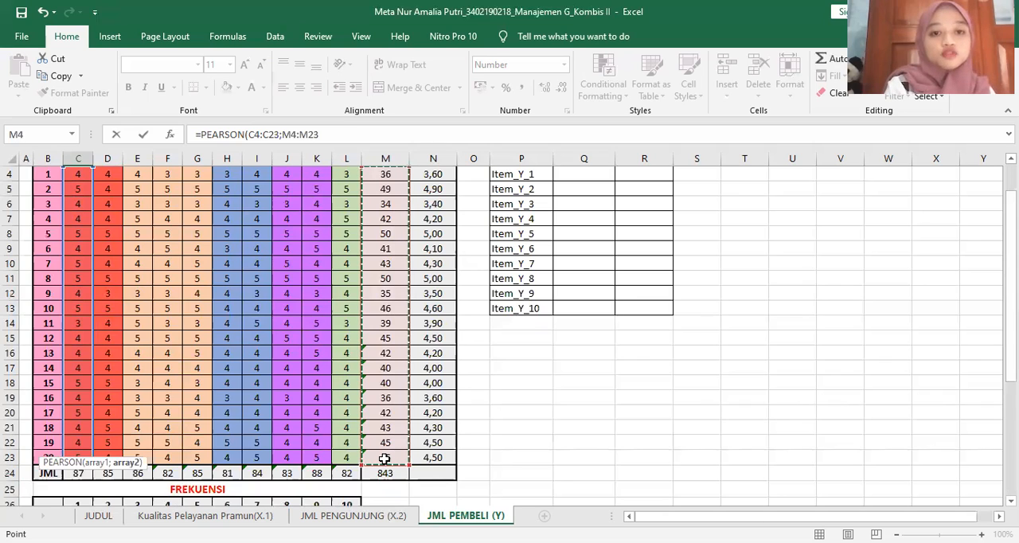
pyautogui.press('F4')
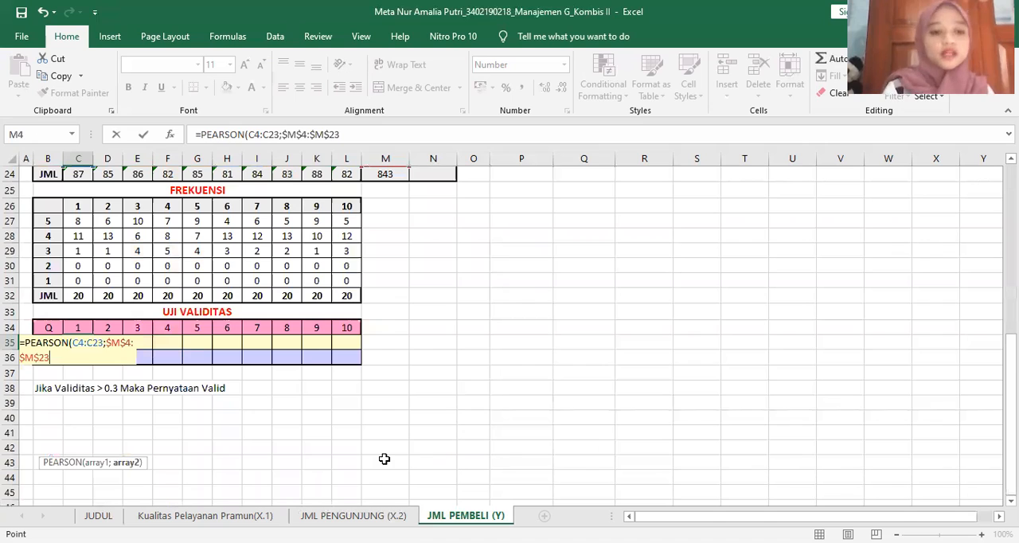
pyautogui.press('Return')
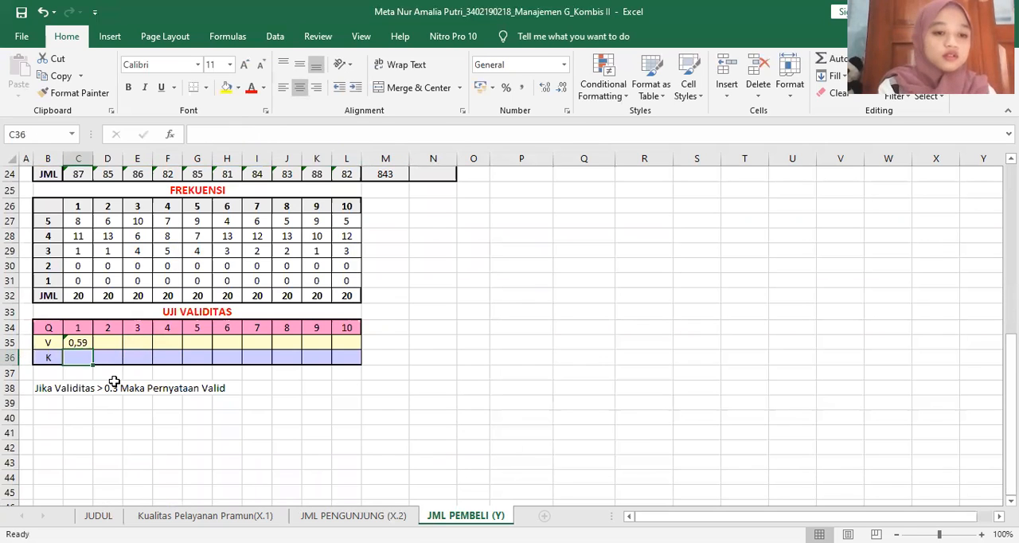
pyautogui.click(82, 341)
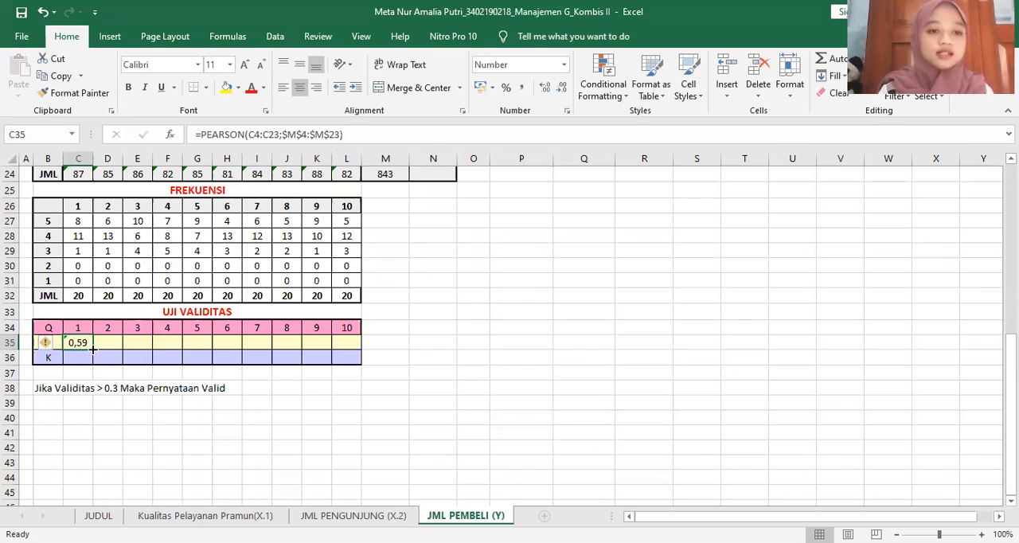
pyautogui.moveTo(90, 349); pyautogui.dragTo(358, 357)
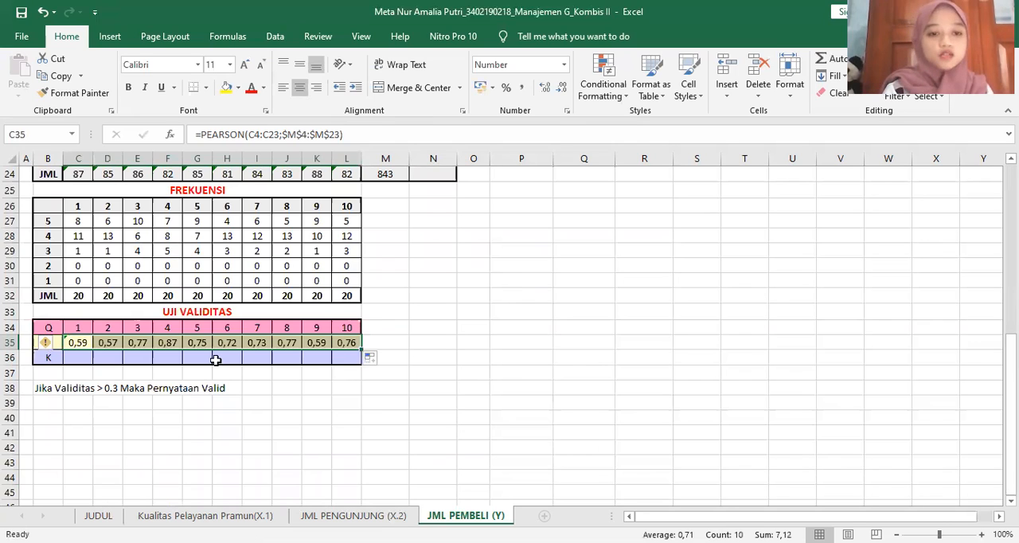
# Enter =IF(C35>0,3;"VALID";"TDK VALID") in C36 of the UJI VALIDITAS table and copy it across the K row to L36
pyautogui.click(71, 358)
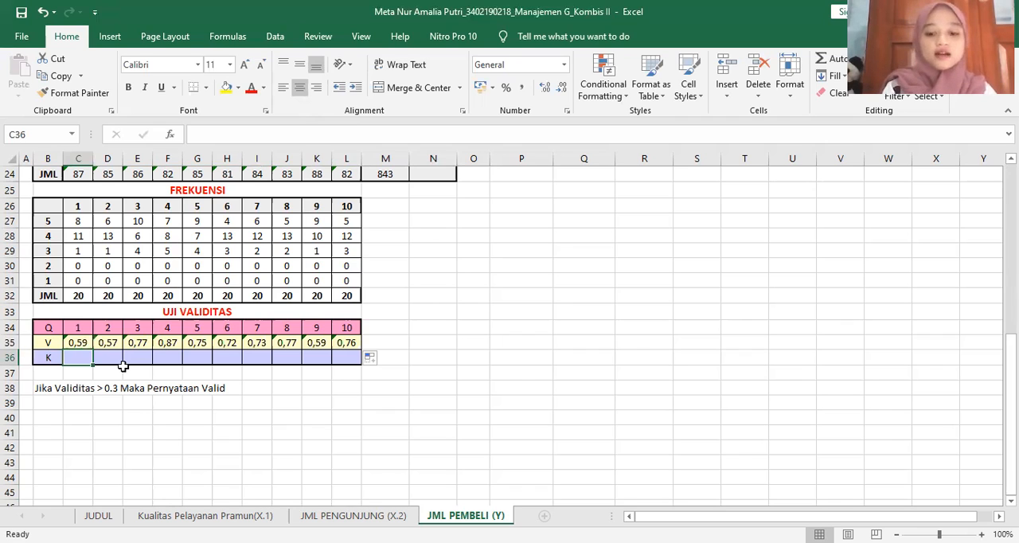
pyautogui.write('=')
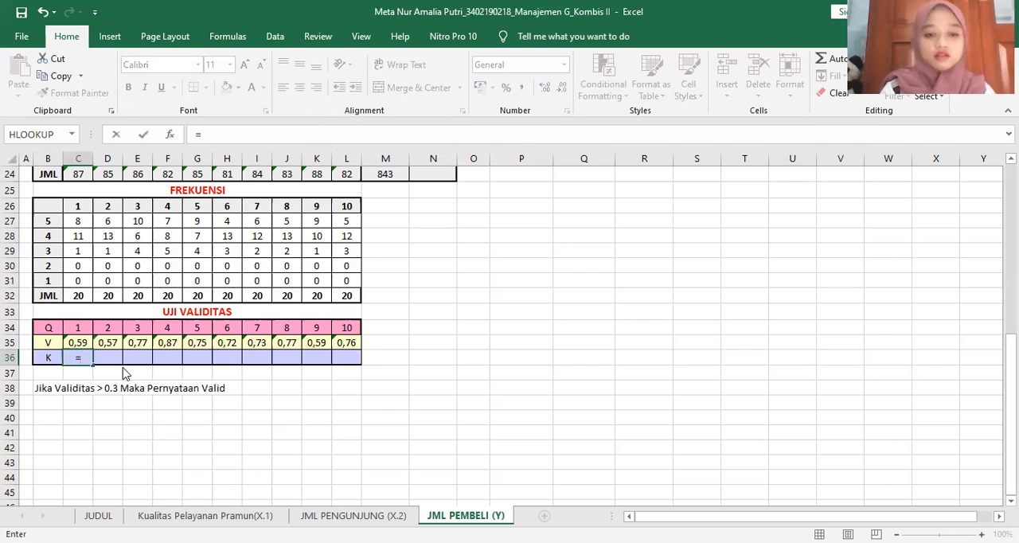
pyautogui.write('IF')
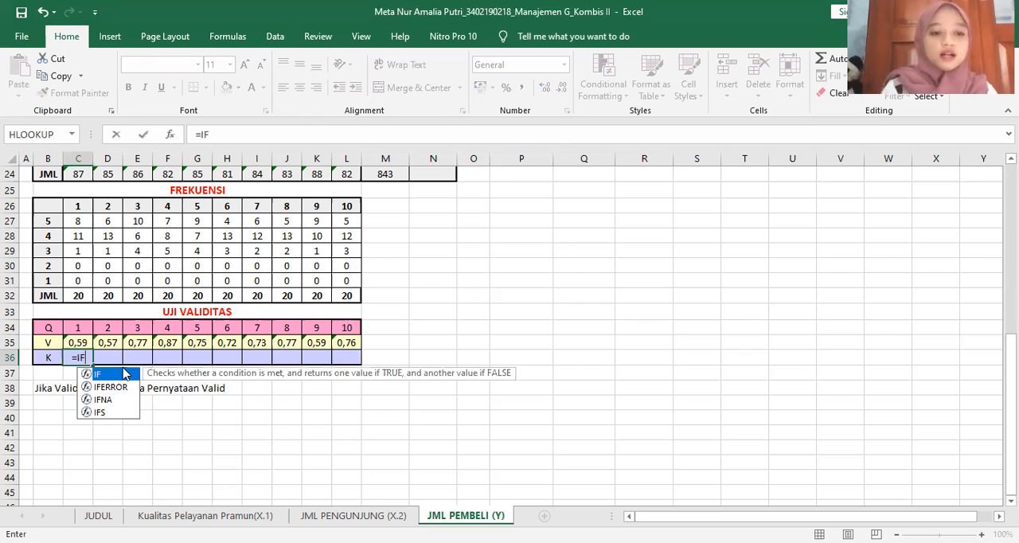
pyautogui.doubleClick(125, 374)
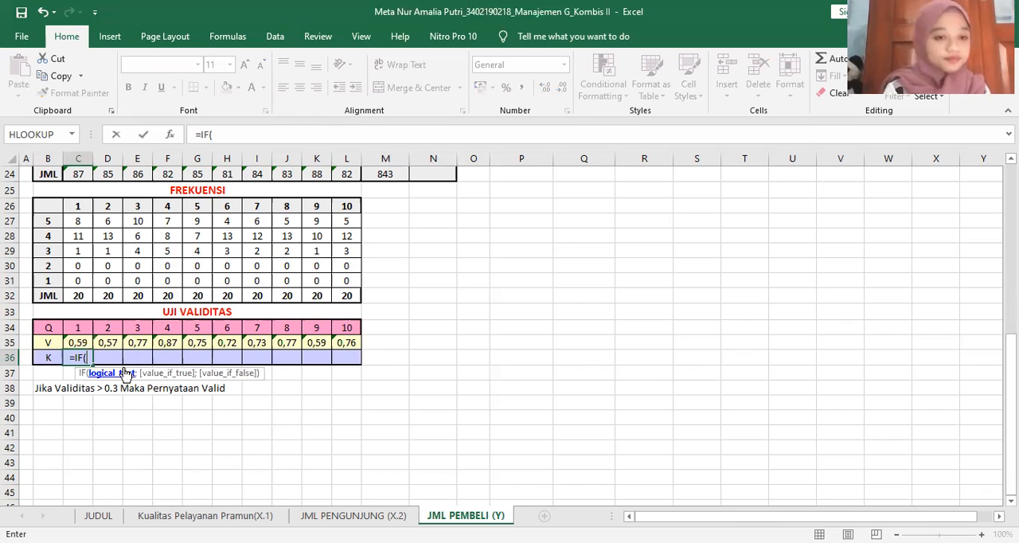
pyautogui.click(80, 342)
pyautogui.write('>0,3')
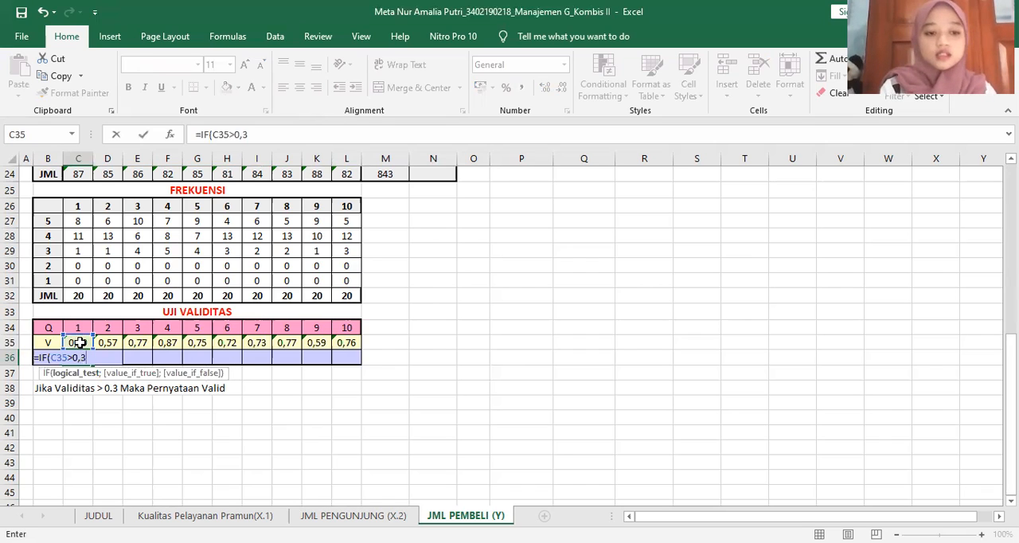
pyautogui.write(';"')
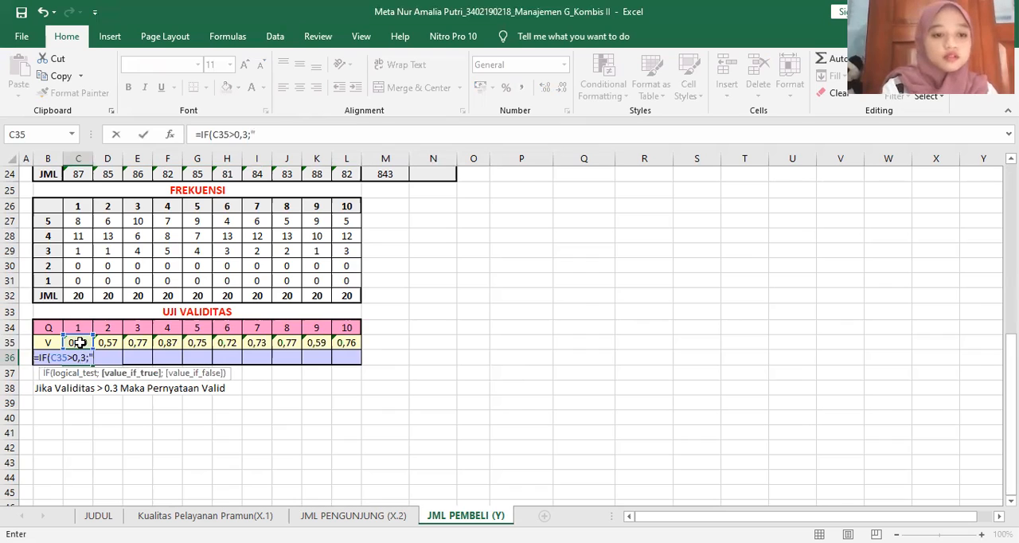
pyautogui.write('VALID')
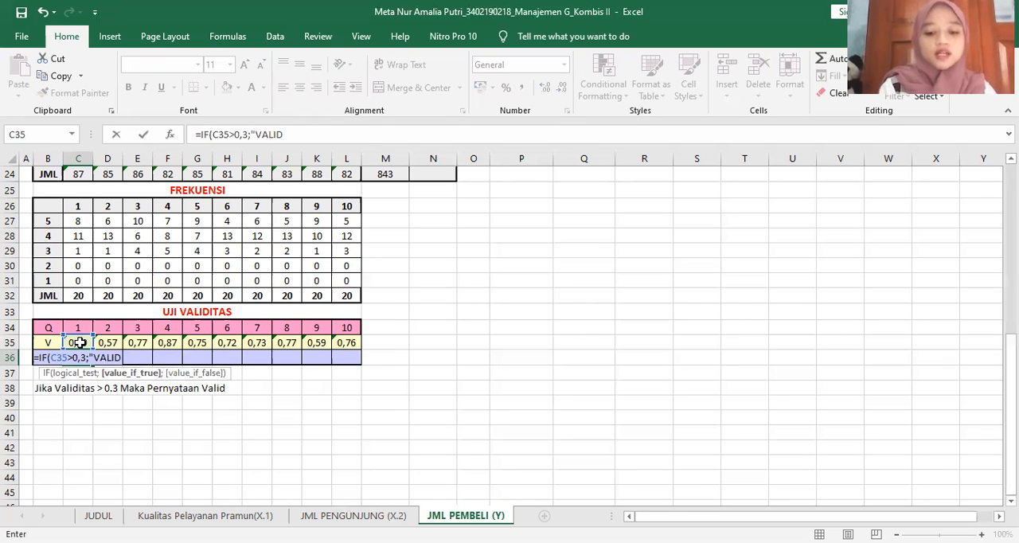
pyautogui.write('";"')
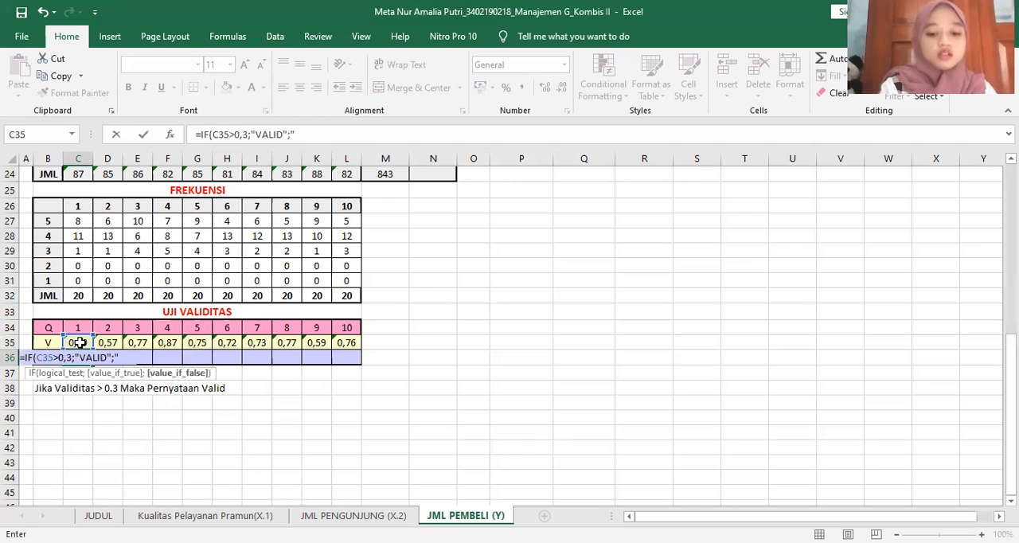
pyautogui.write('T')
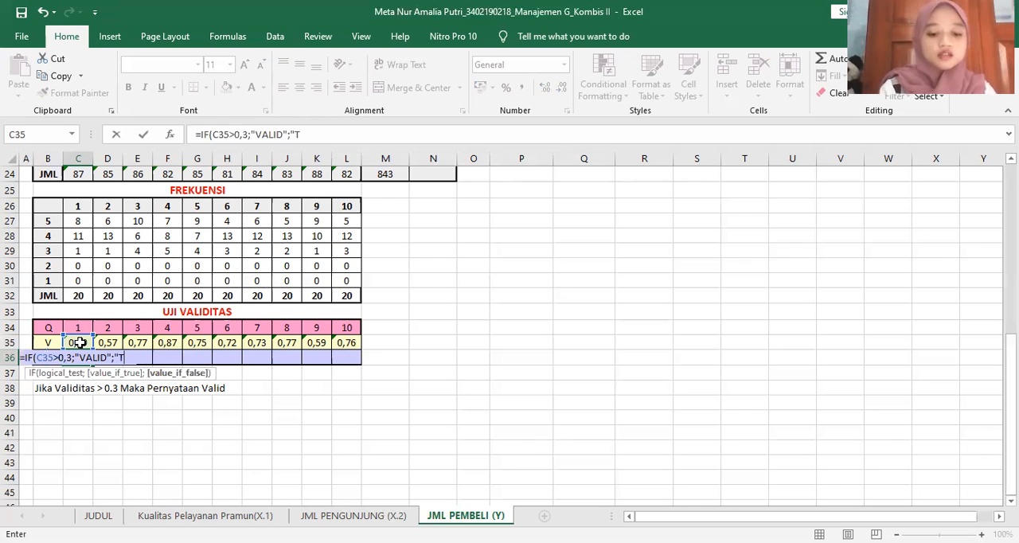
pyautogui.write('DK VALID')
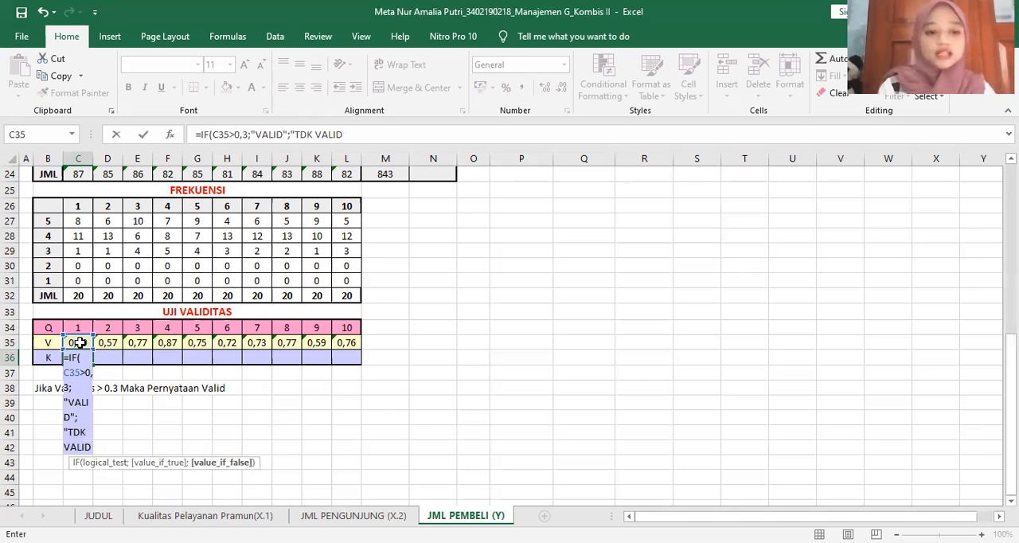
pyautogui.write('")')
pyautogui.hotkey('ctrl', 'Return')
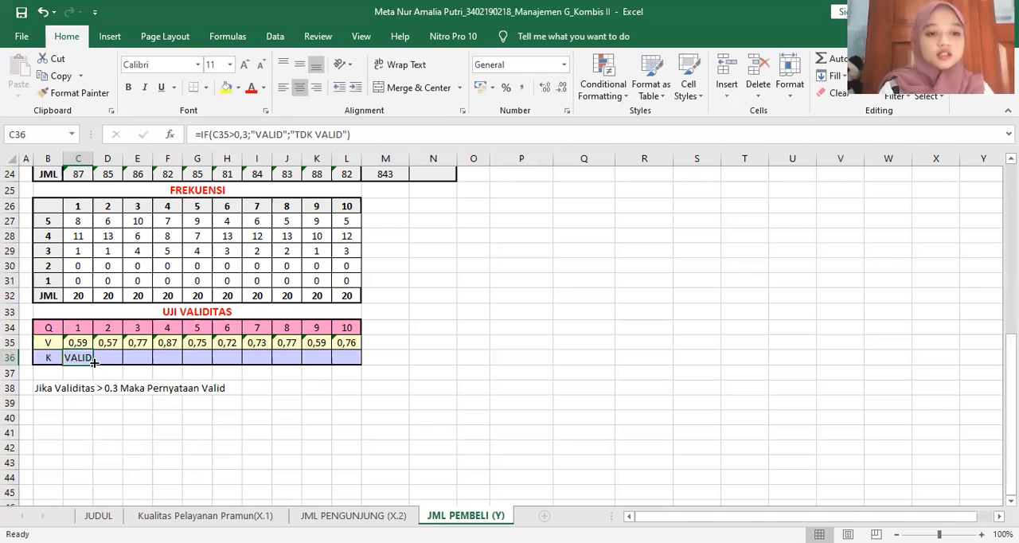
pyautogui.moveTo(94, 363); pyautogui.dragTo(366, 365)
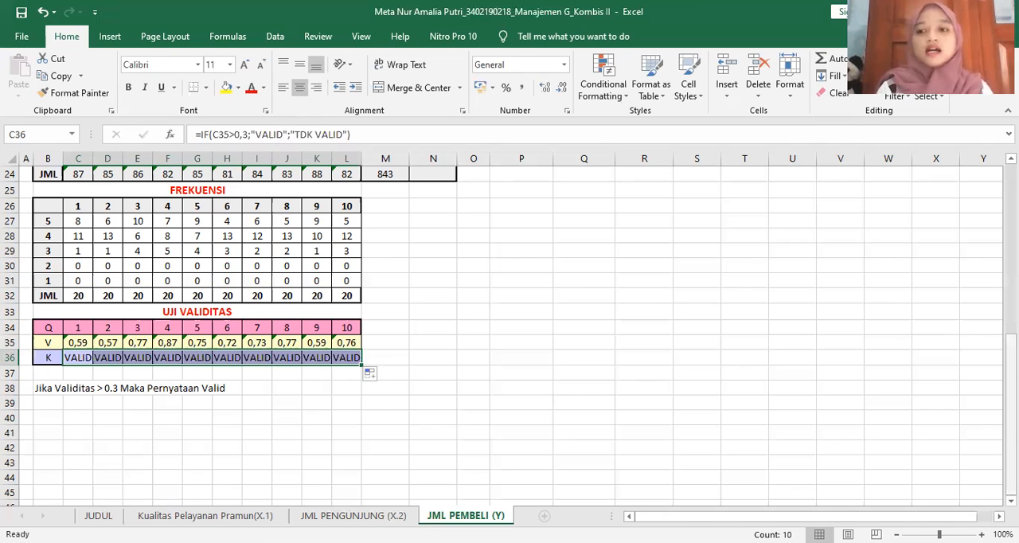
# Copy the V row C35:L35 and paste it as transposed values into the TK. Validitas column of TABEL VALIDITAS, starting at Q4
pyautogui.scroll(5, 510, 334)
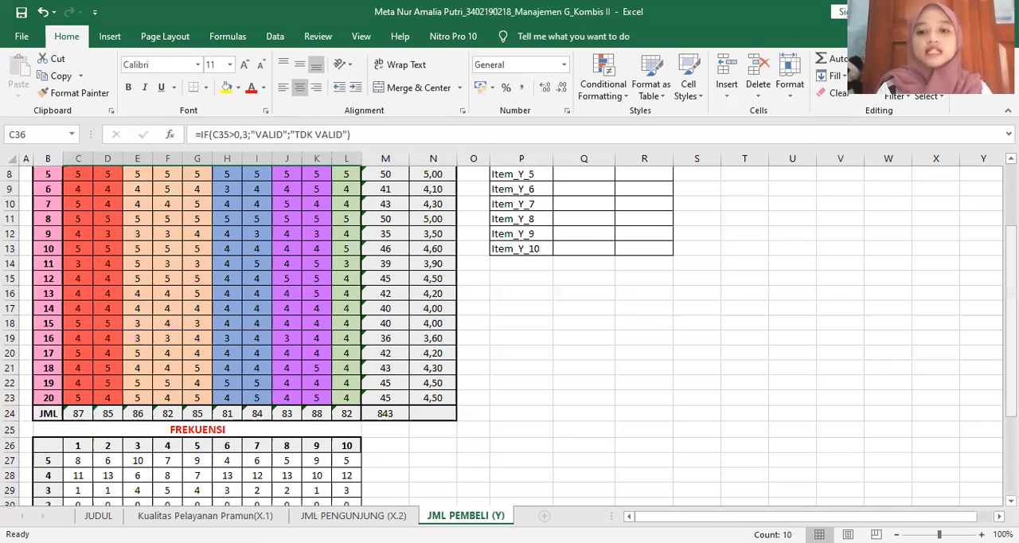
pyautogui.scroll(-3, 80, 448)
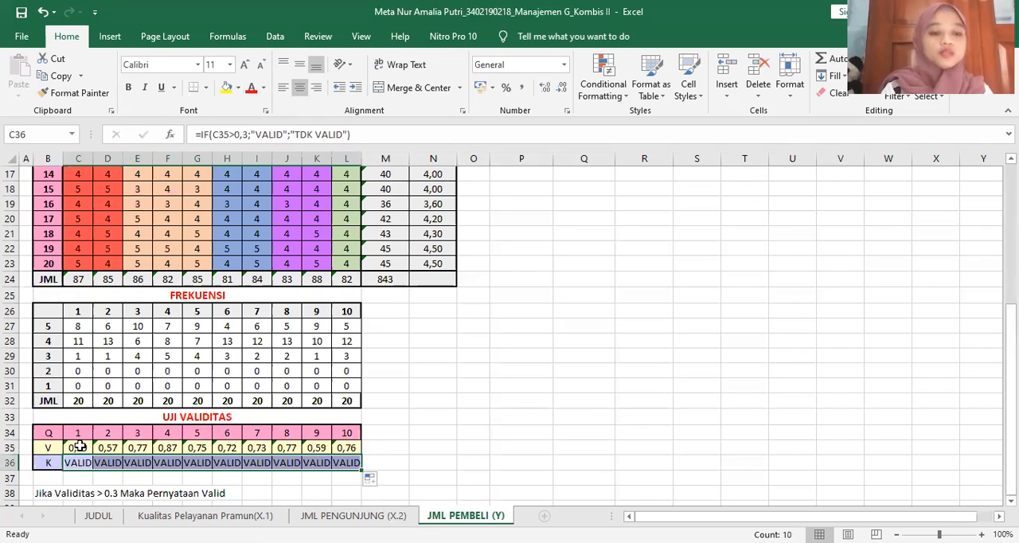
pyautogui.moveTo(78, 448); pyautogui.dragTo(340, 448)
pyautogui.hotkey('ctrl', 'c')
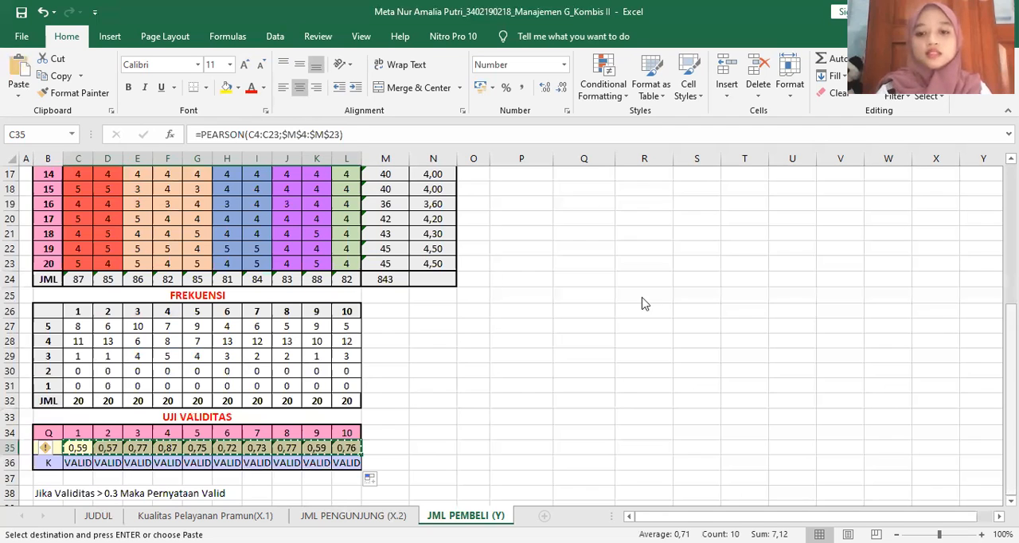
pyautogui.scroll(5, 644, 313)
pyautogui.rightClick(602, 231)
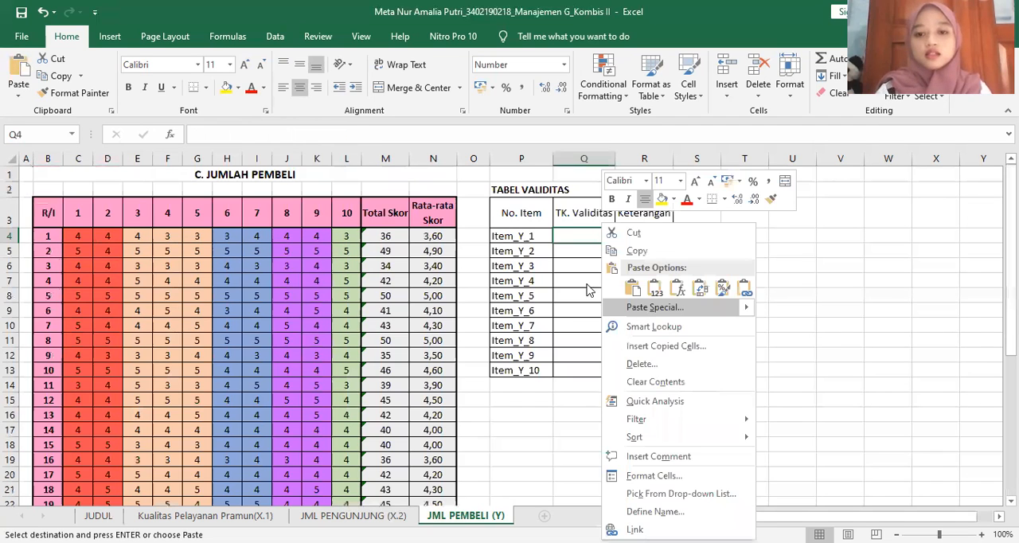
pyautogui.press('s')
pyautogui.click(530, 253)
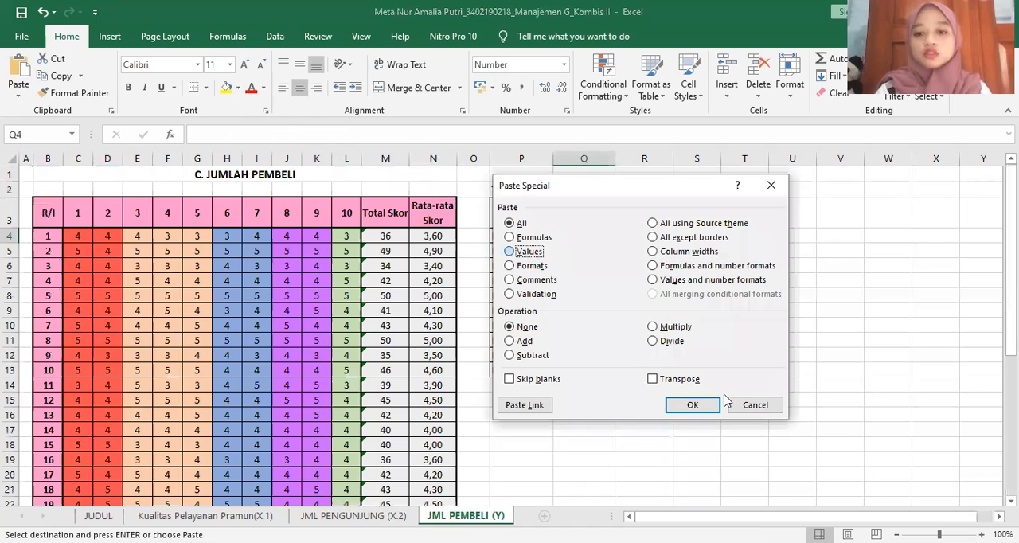
pyautogui.click(683, 381)
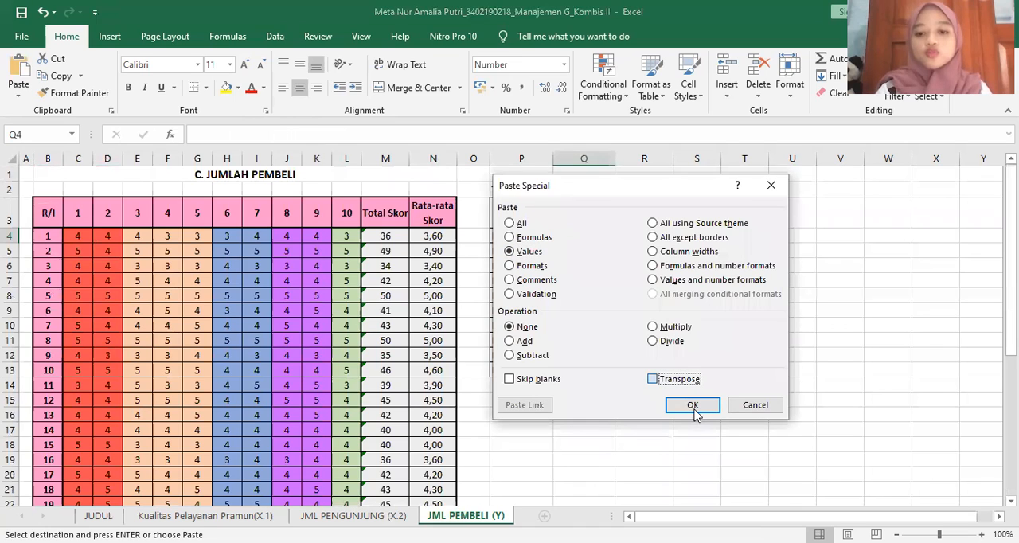
pyautogui.click(693, 407)
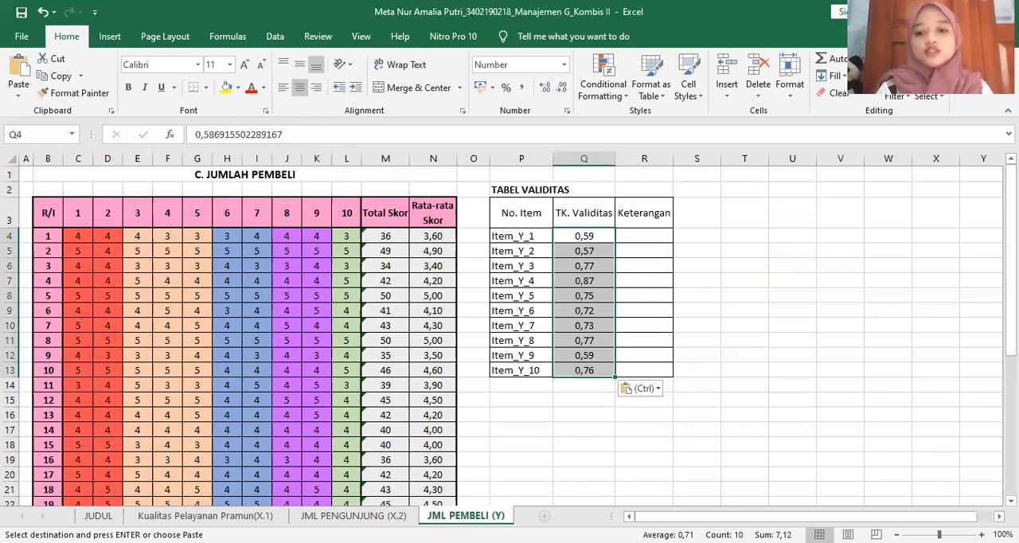
# Copy the K row C36:L36 and paste it as transposed values into the Keterangan column of TABEL VALIDITAS, starting at R4
pyautogui.scroll(-5, 74, 463)
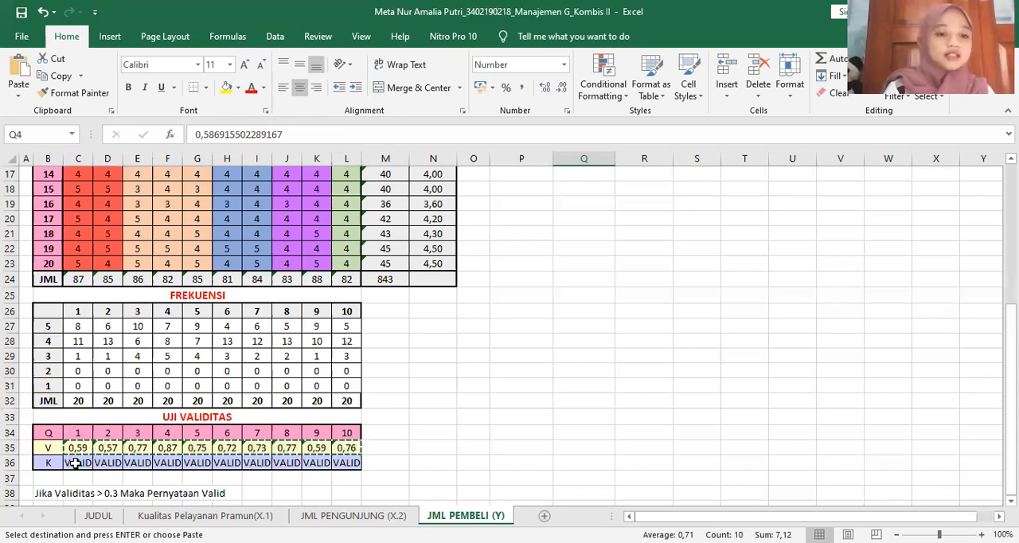
pyautogui.moveTo(77, 463); pyautogui.dragTo(349, 463)
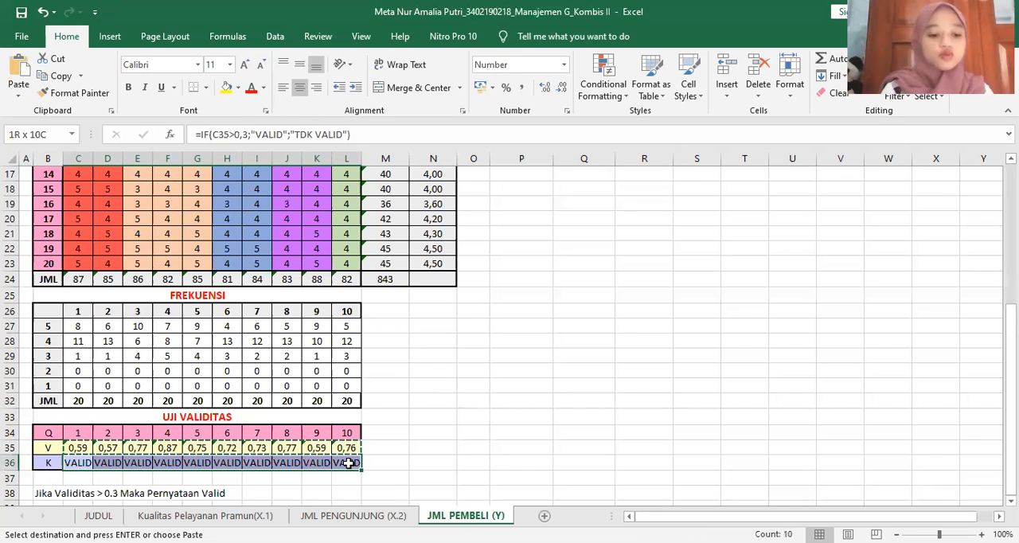
pyautogui.hotkey('ctrl', 'v')
pyautogui.hotkey('ctrl', 'c')
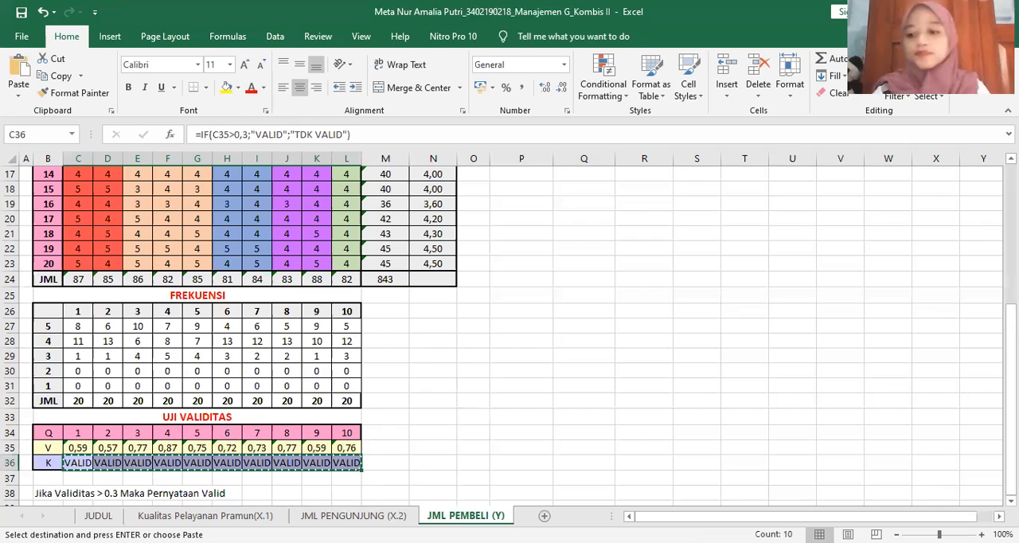
pyautogui.scroll(6, 655, 237)
pyautogui.rightClick(655, 237)
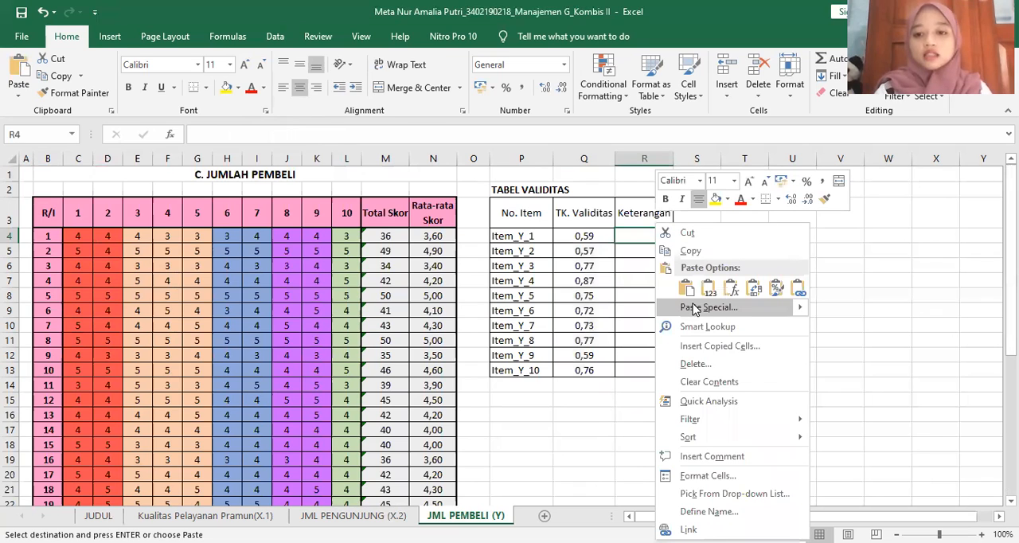
pyautogui.click(709, 308)
pyautogui.click(583, 249)
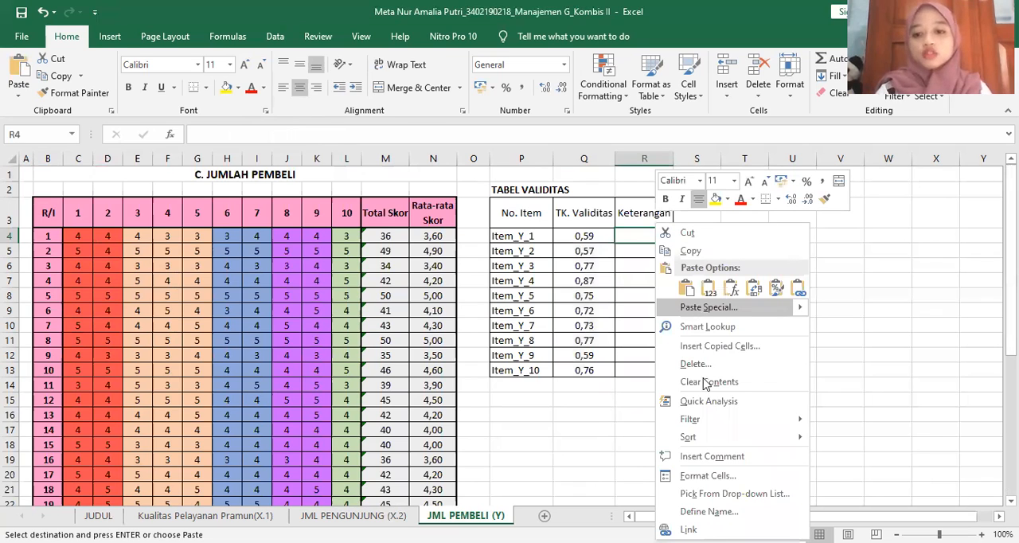
pyautogui.click(707, 372)
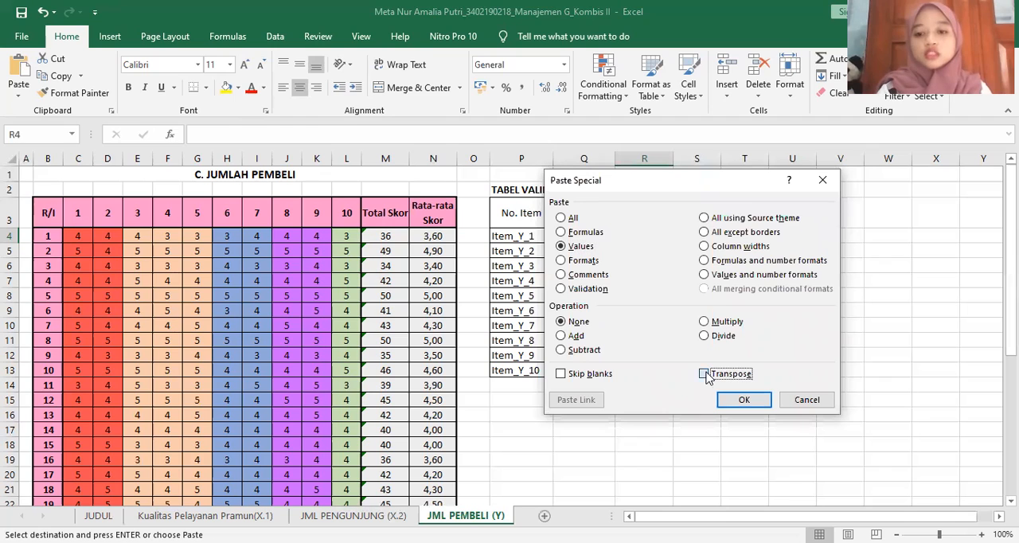
pyautogui.click(745, 400)
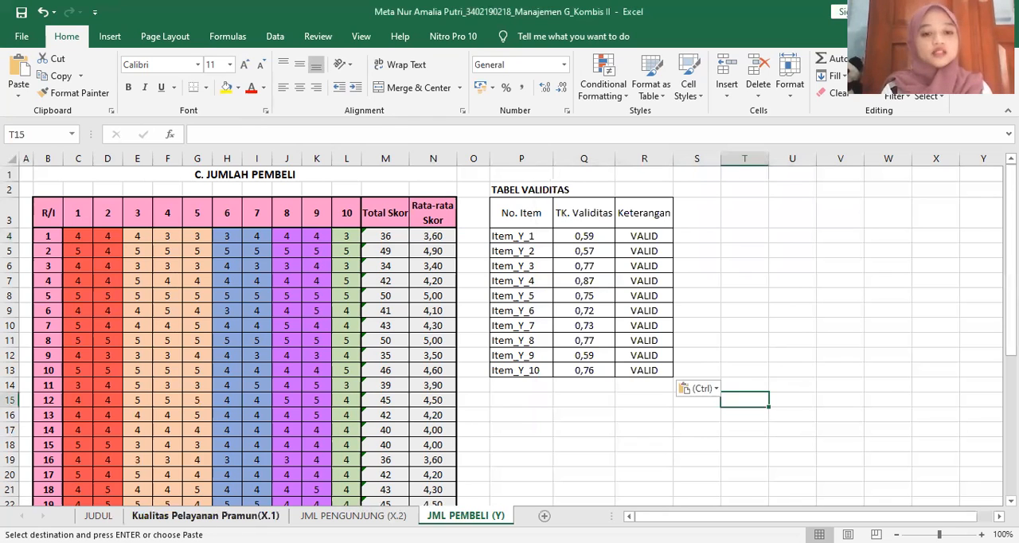
# Review the Kualitas Pelayanan Pramun(X.1) and JML PENGUNJUNG (X.2) sheets and return to the JML PEMBELI (Y) sheet
pyautogui.click(205, 516)
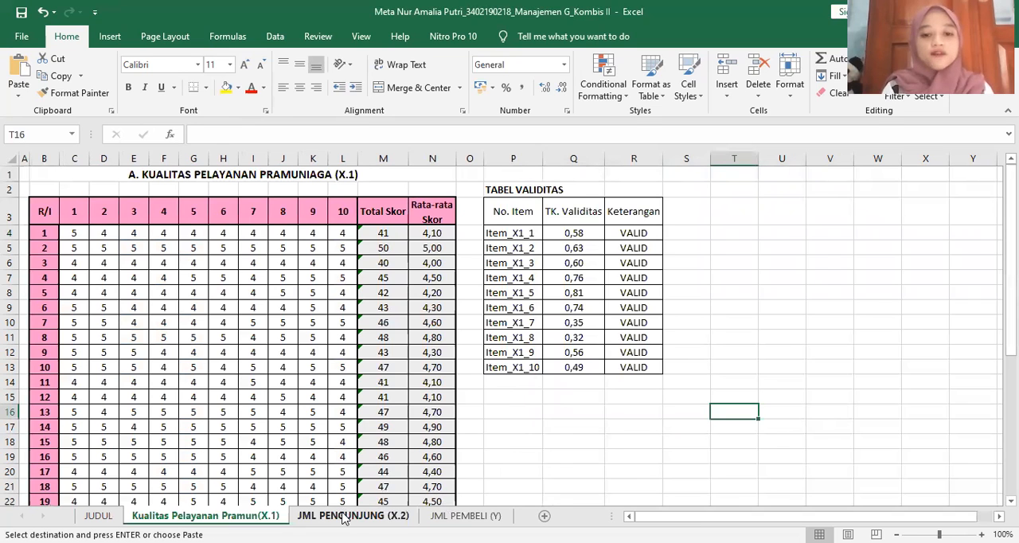
pyautogui.click(344, 516)
pyautogui.click(464, 516)
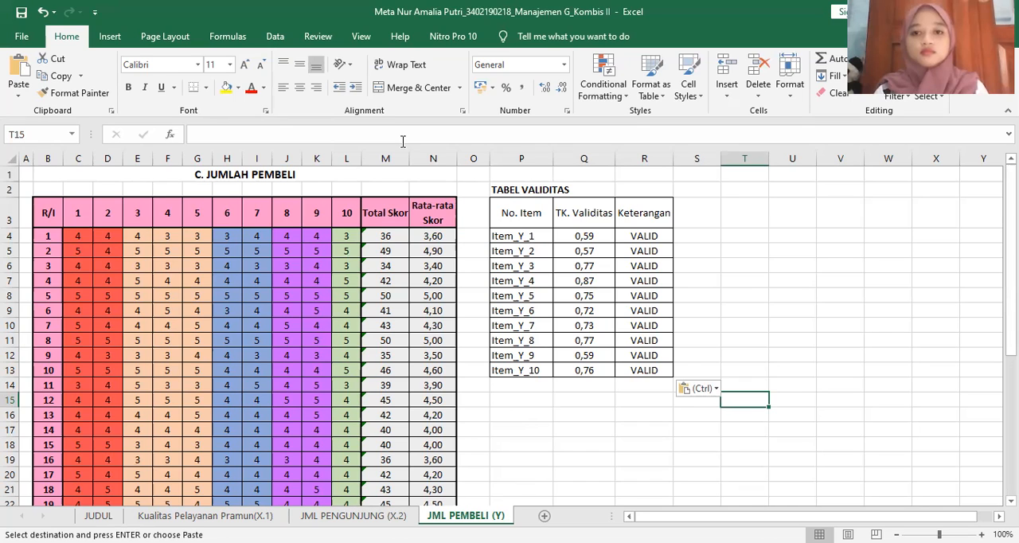
pyautogui.hotkey('alt', 'Tab')
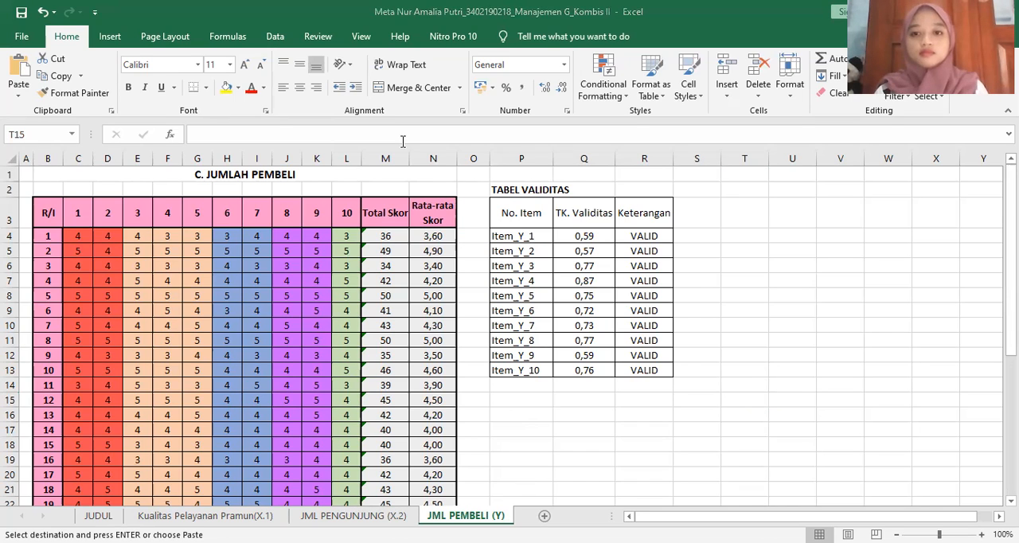